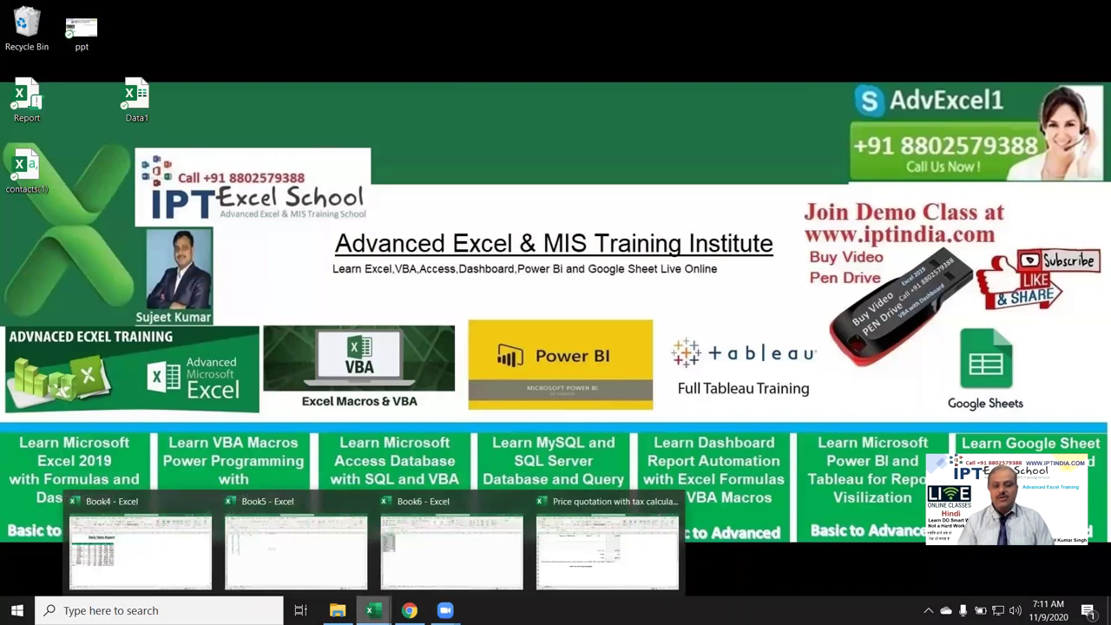
Step: Restore the Book6 - Excel window from its taskbar thumbnail
{"action": "left_click", "coordinate": [474, 564]}
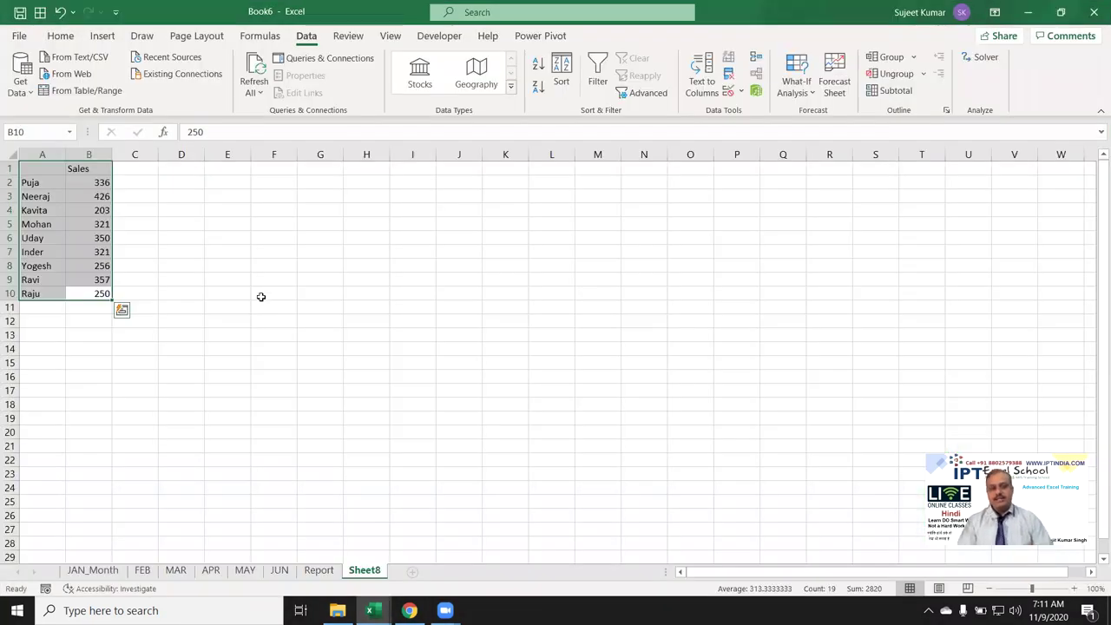
Step: Select cell F10, then open and close the File backstage view twice
{"action": "left_click", "coordinate": [257, 297]}
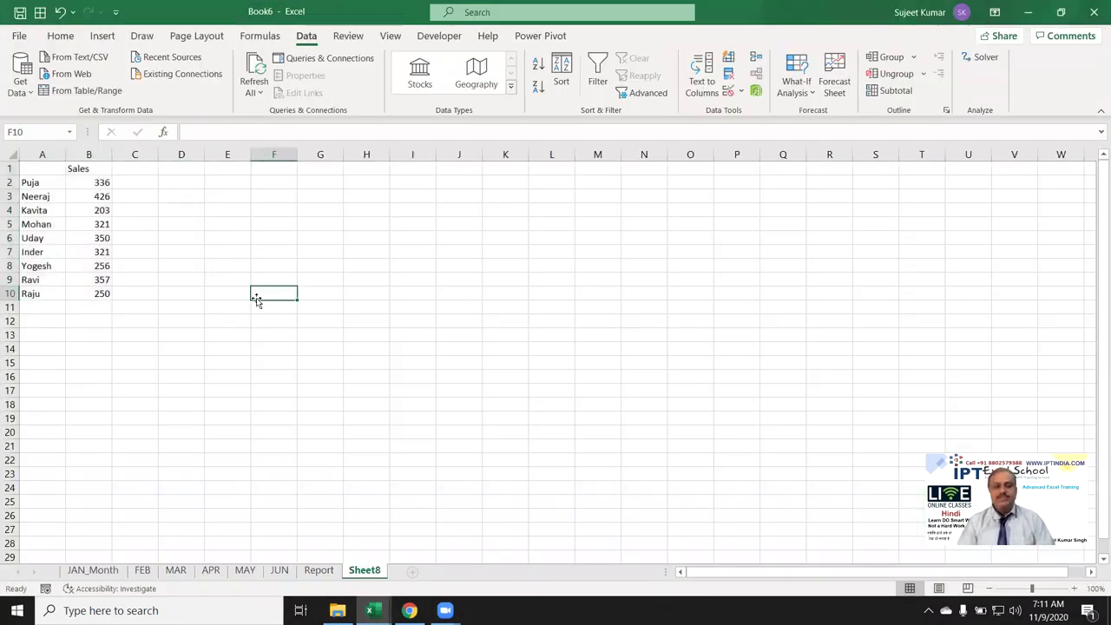
{"action": "left_click", "coordinate": [61, 36]}
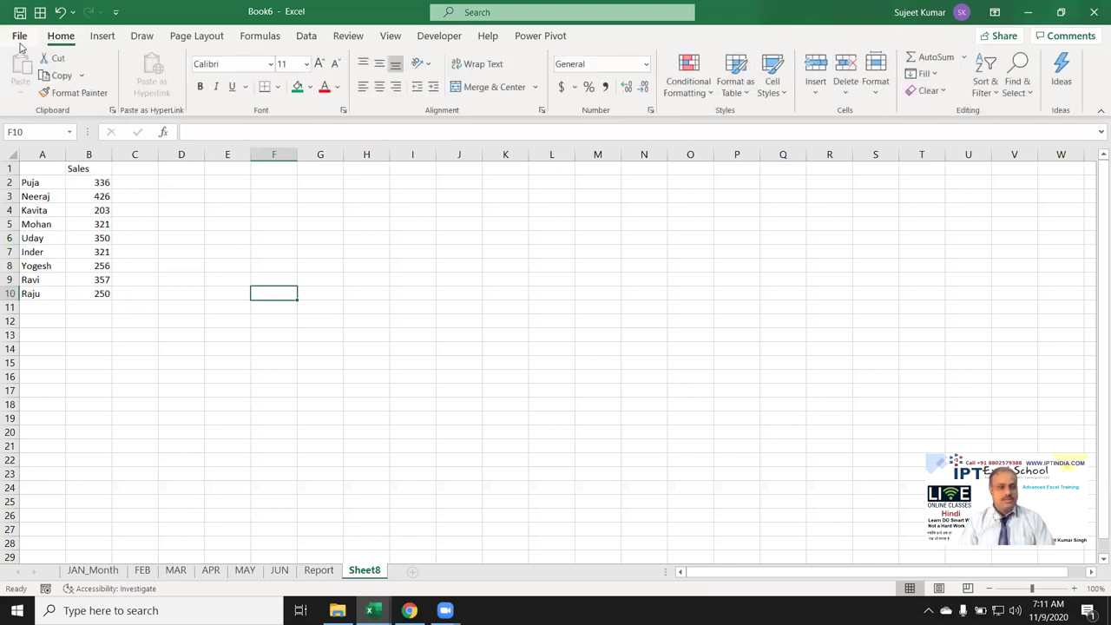
{"action": "left_click", "coordinate": [19, 37]}
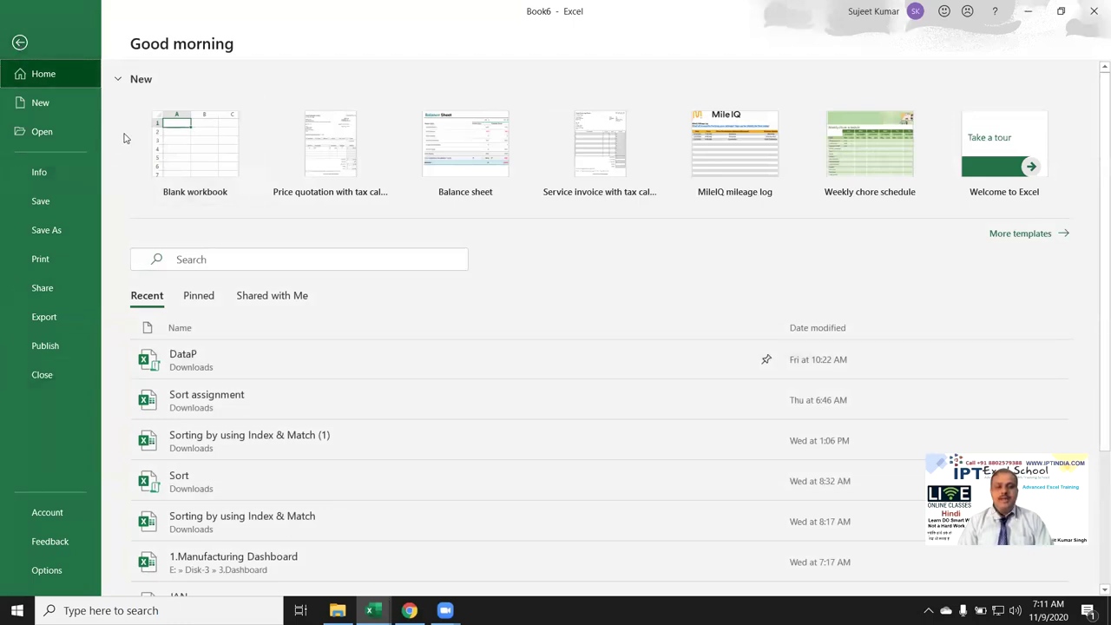
{"action": "left_click", "coordinate": [25, 42]}
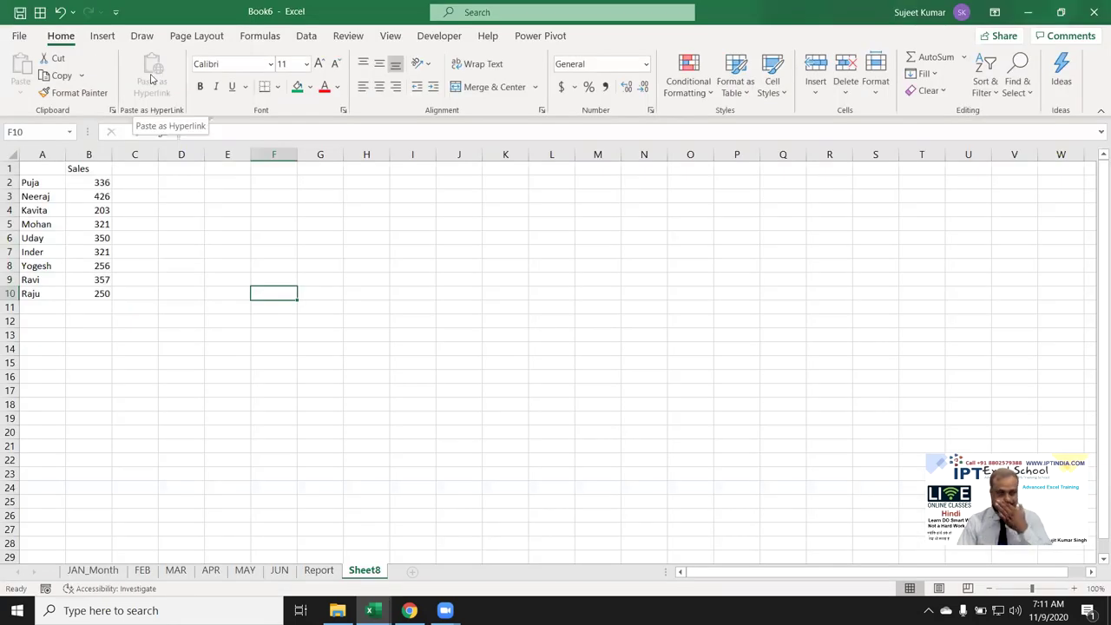
{"action": "left_click", "coordinate": [12, 40]}
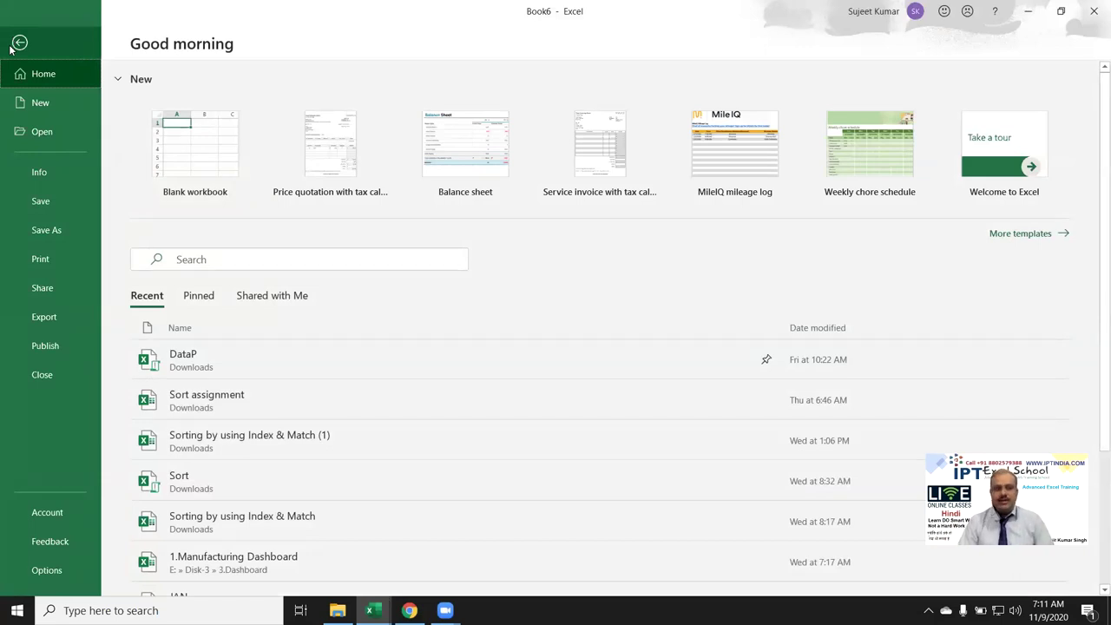
{"action": "left_click", "coordinate": [14, 45]}
Step: Reopen the backstage Home page and scroll through the Recent workbooks list
{"action": "left_click", "coordinate": [19, 43]}
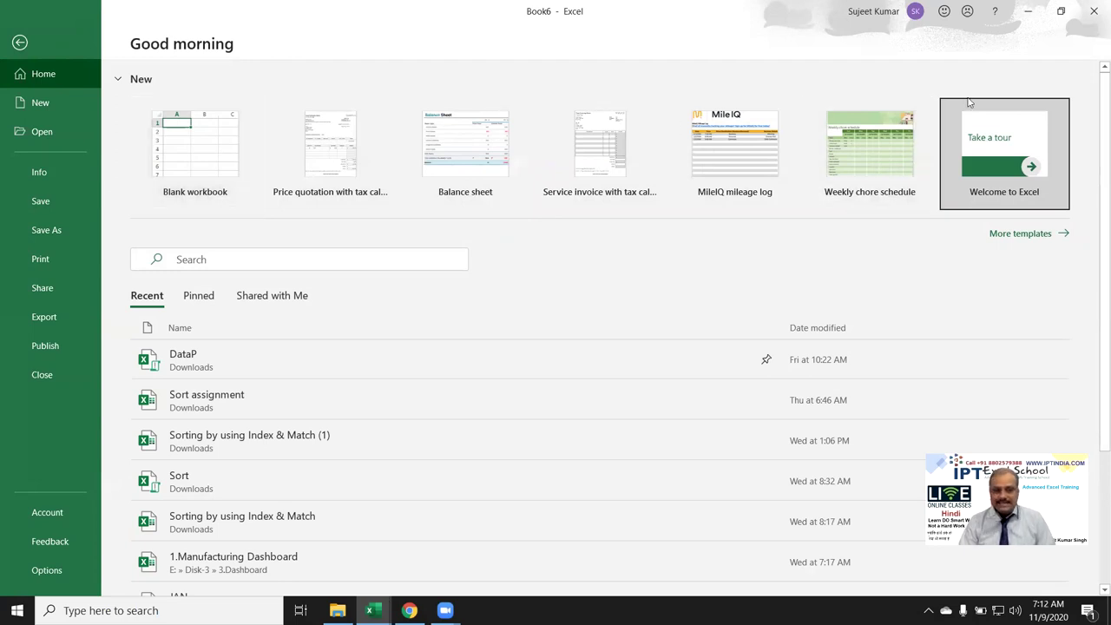
{"action": "mouse_move", "coordinate": [347, 359]}
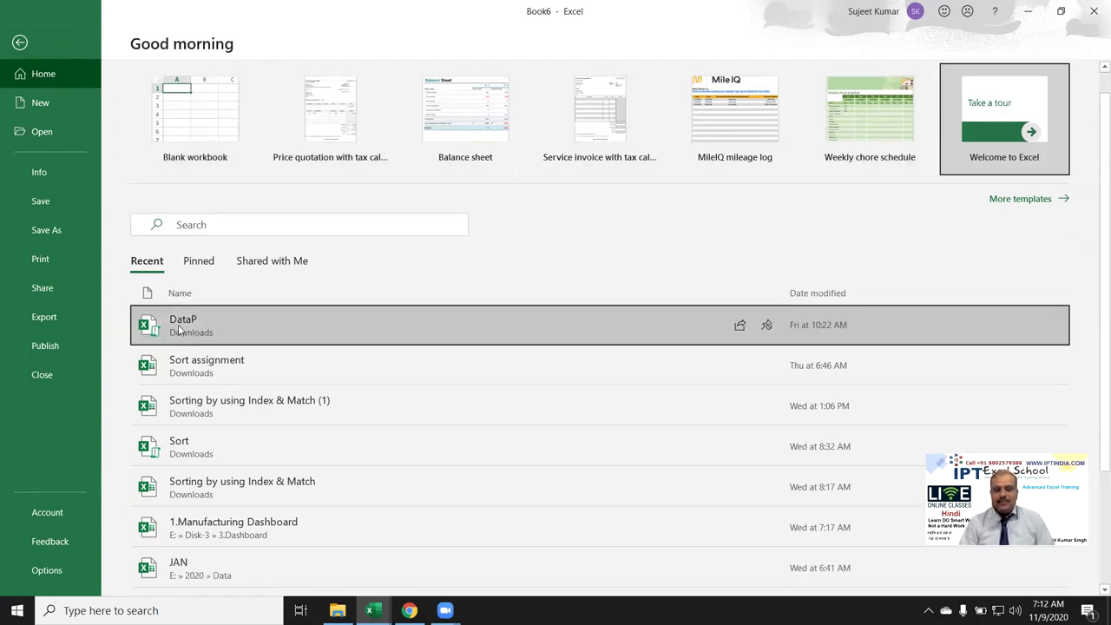
{"action": "scroll", "coordinate": [215, 338], "scroll_direction": "down", "scroll_amount": 3}
{"action": "scroll", "coordinate": [200, 395], "scroll_direction": "down", "scroll_amount": 1}
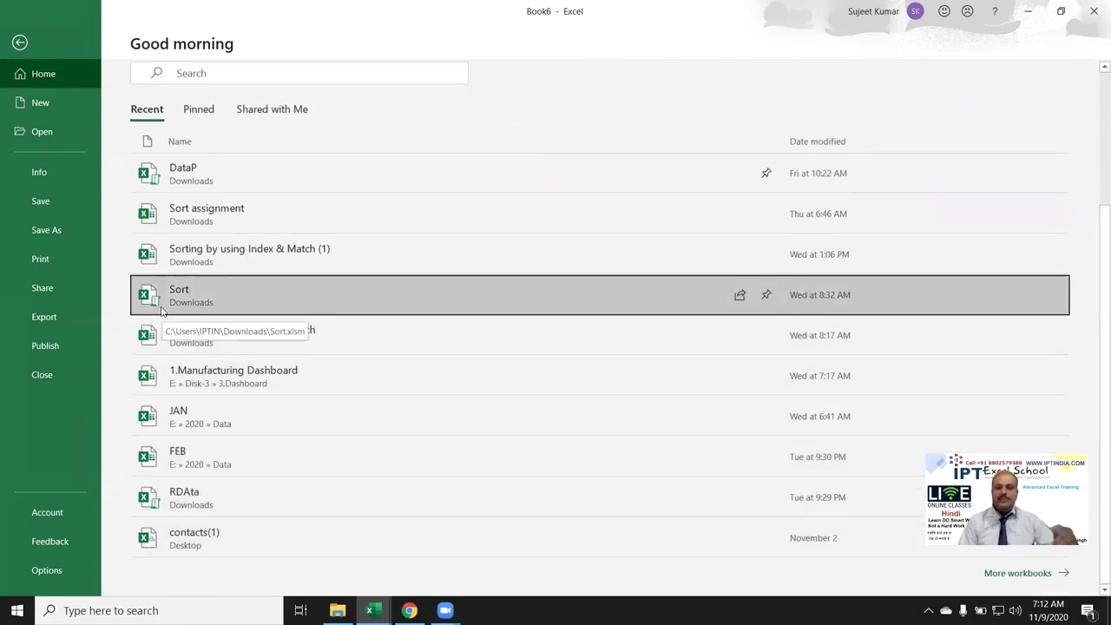
{"action": "scroll", "coordinate": [157, 317], "scroll_direction": "up", "scroll_amount": 2}
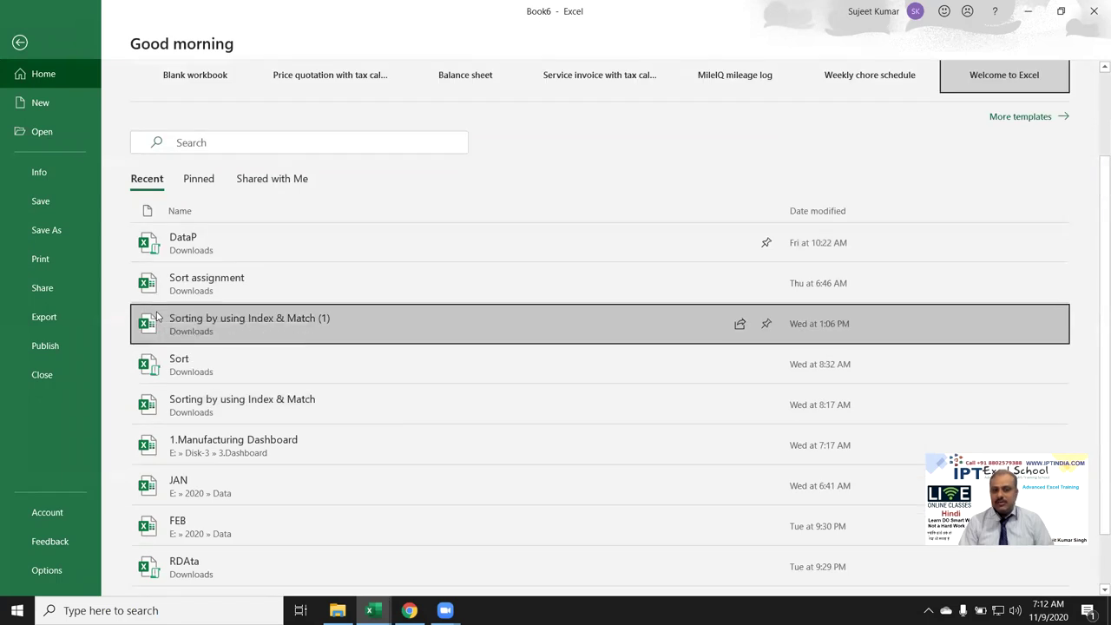
{"action": "scroll", "coordinate": [214, 191], "scroll_direction": "up", "scroll_amount": 2}
Step: Switch between the Pinned, Shared with Me and Recent lists, viewing pinned DataP, DataS and Report
{"action": "left_click", "coordinate": [213, 295]}
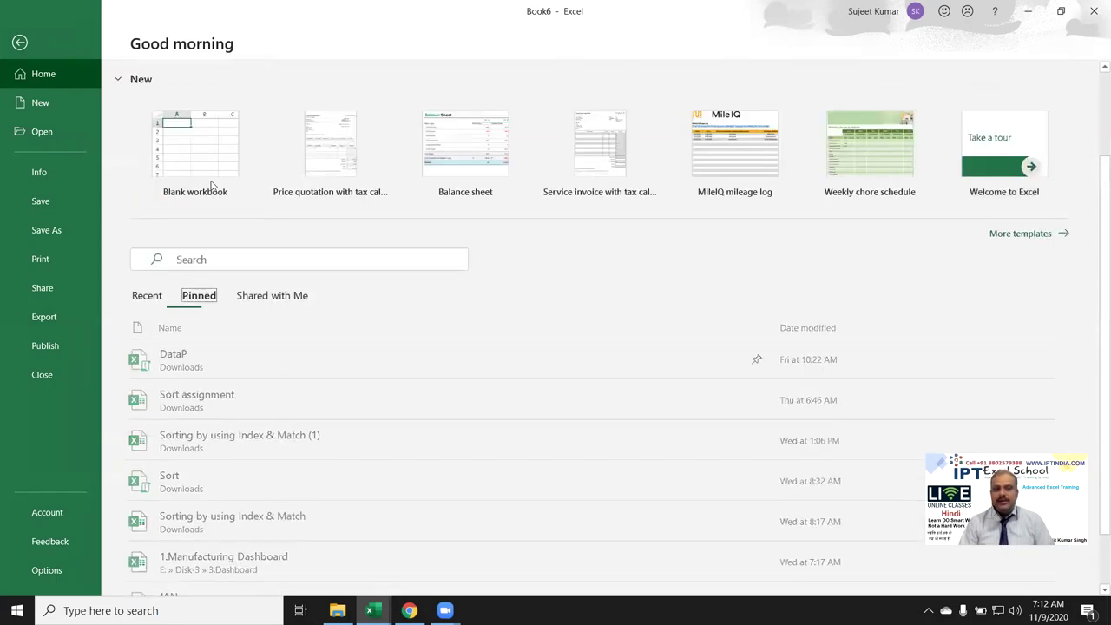
{"action": "left_click", "coordinate": [282, 296]}
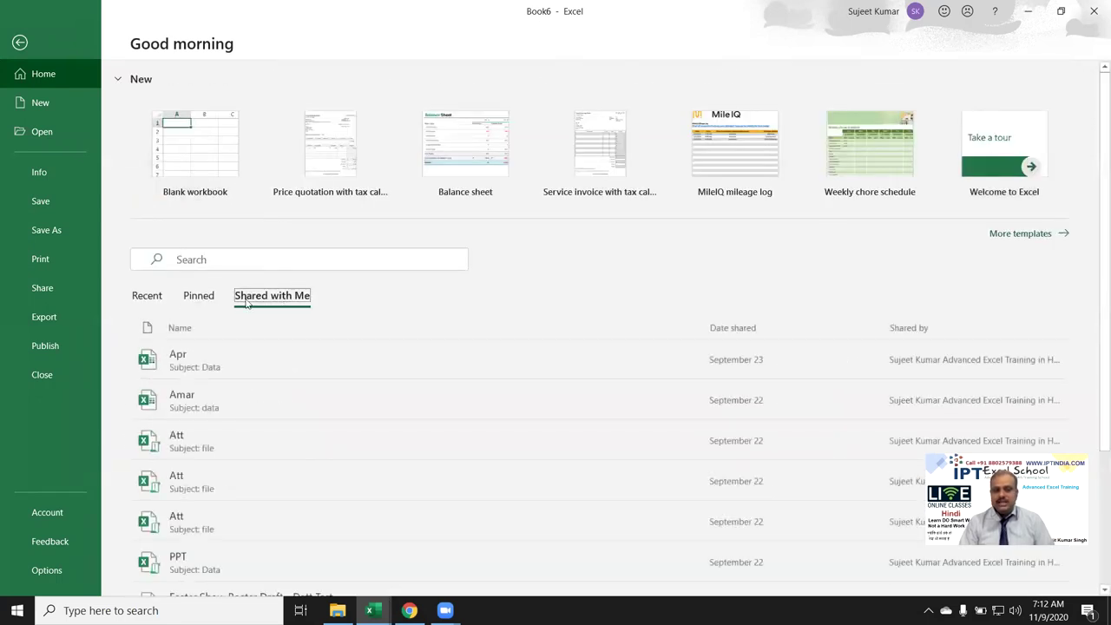
{"action": "left_click", "coordinate": [196, 295]}
{"action": "left_click", "coordinate": [153, 296]}
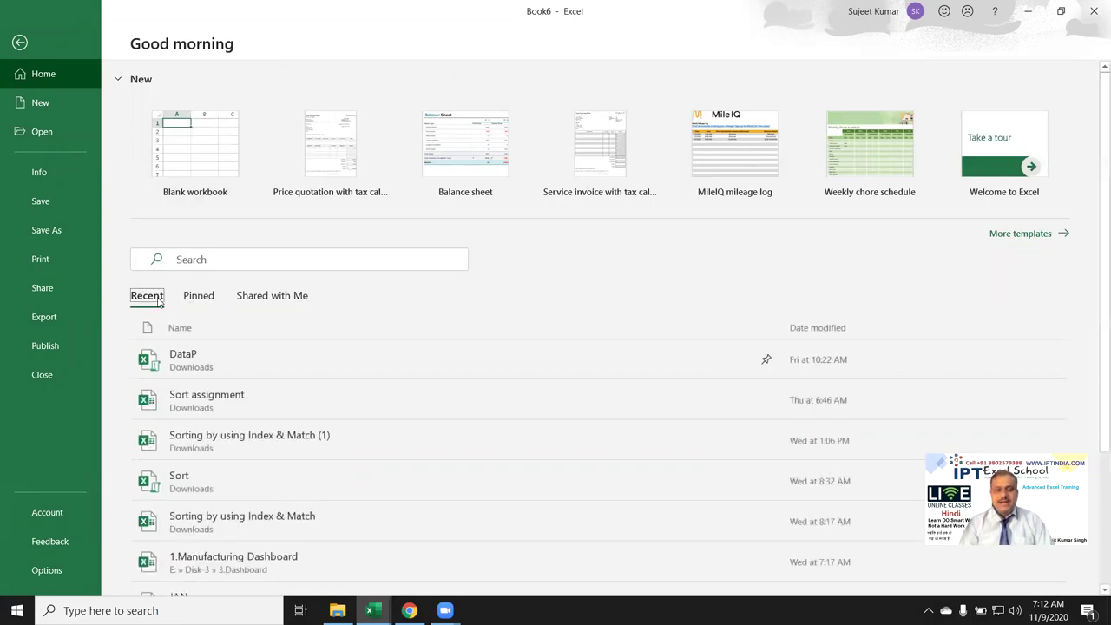
{"action": "scroll", "coordinate": [198, 269], "scroll_direction": "down", "scroll_amount": 1}
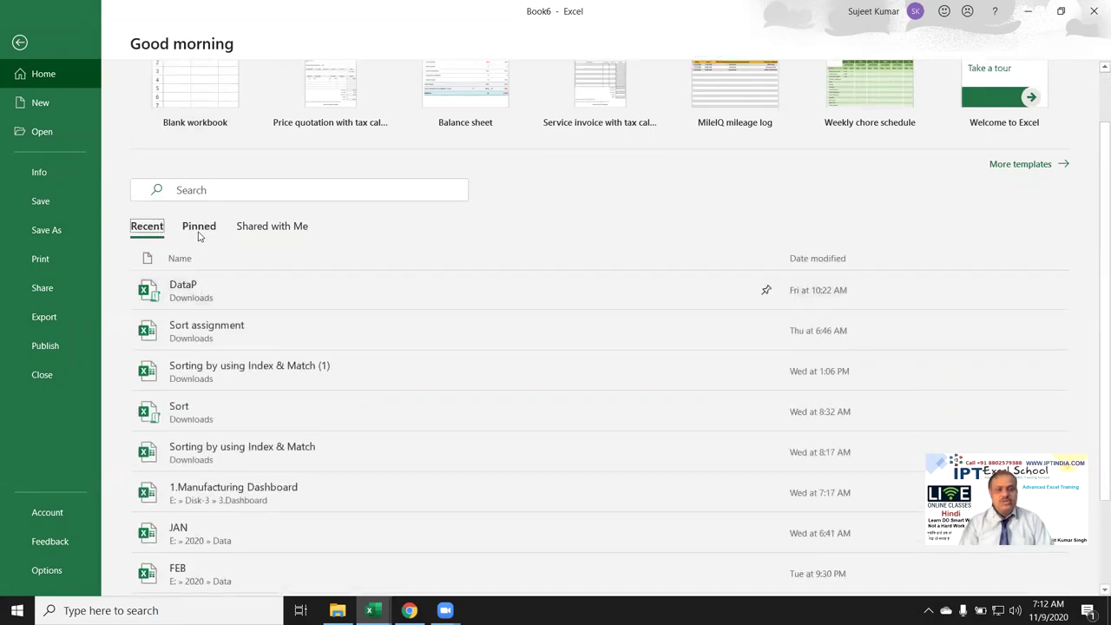
{"action": "left_click", "coordinate": [197, 236]}
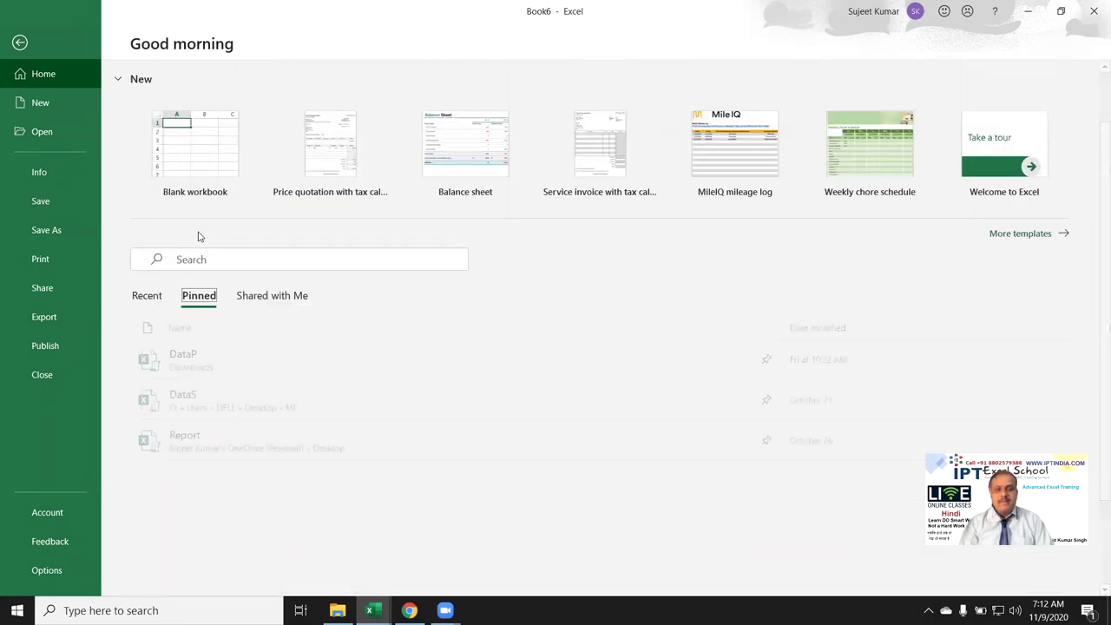
{"action": "left_click", "coordinate": [159, 296]}
Step: Scroll down and back up through the Recent workbooks list
{"action": "scroll", "coordinate": [217, 269], "scroll_direction": "down", "scroll_amount": 1}
{"action": "scroll", "coordinate": [276, 233], "scroll_direction": "down", "scroll_amount": 3}
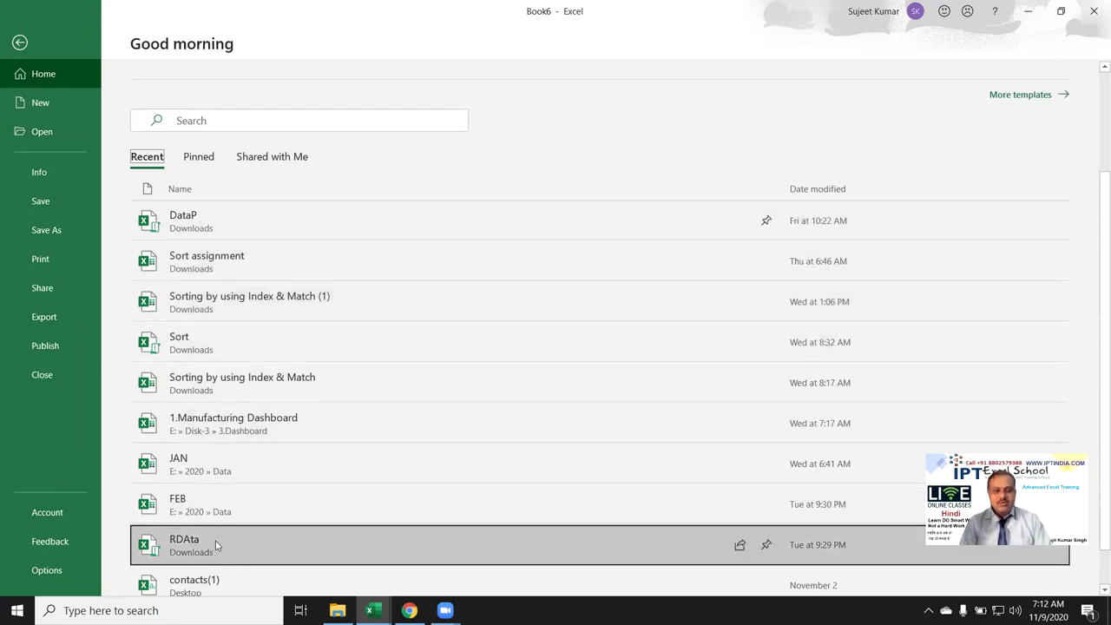
{"action": "scroll", "coordinate": [217, 544], "scroll_direction": "down", "scroll_amount": 2}
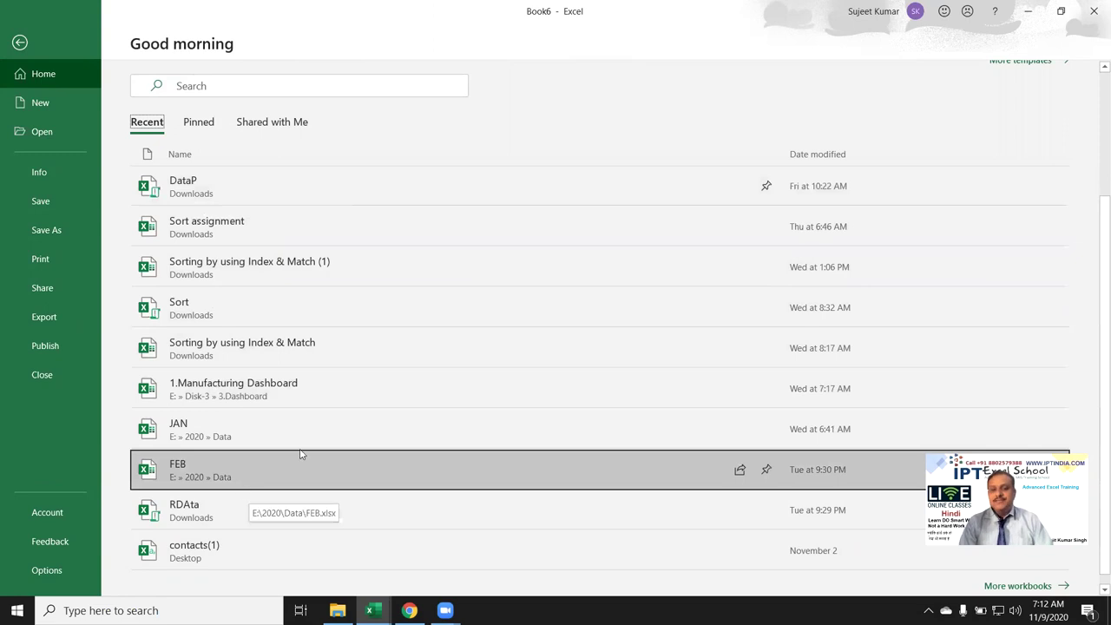
{"action": "scroll", "coordinate": [330, 434], "scroll_direction": "up", "scroll_amount": 2}
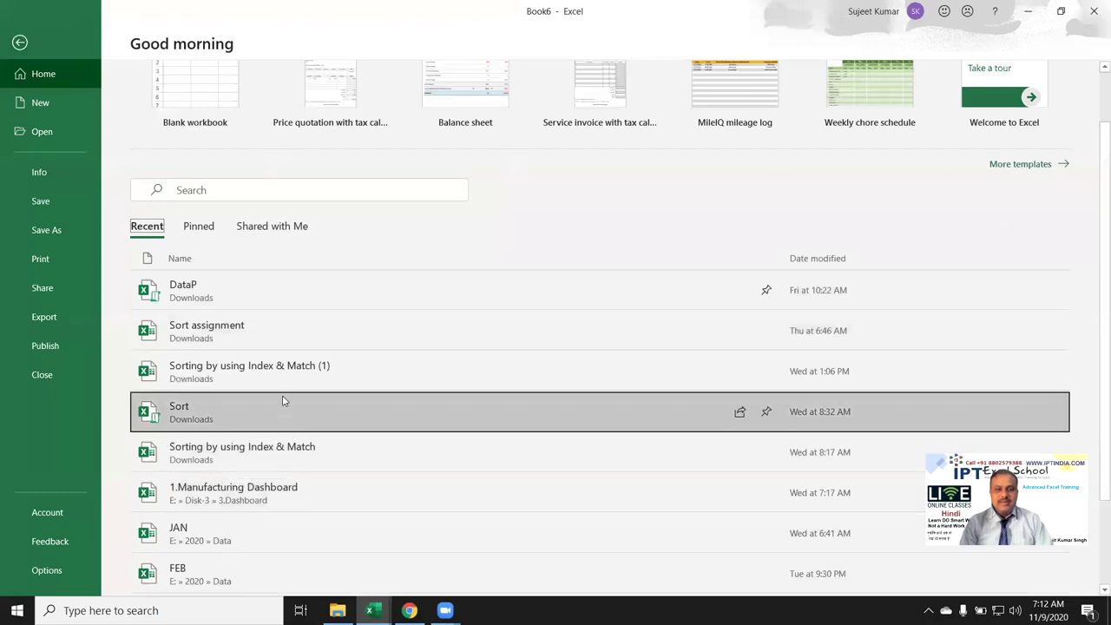
Step: Switch to Pinned, then browse the Shared with Me list showing Apr, Amar, Att and PPT
{"action": "left_click", "coordinate": [206, 229]}
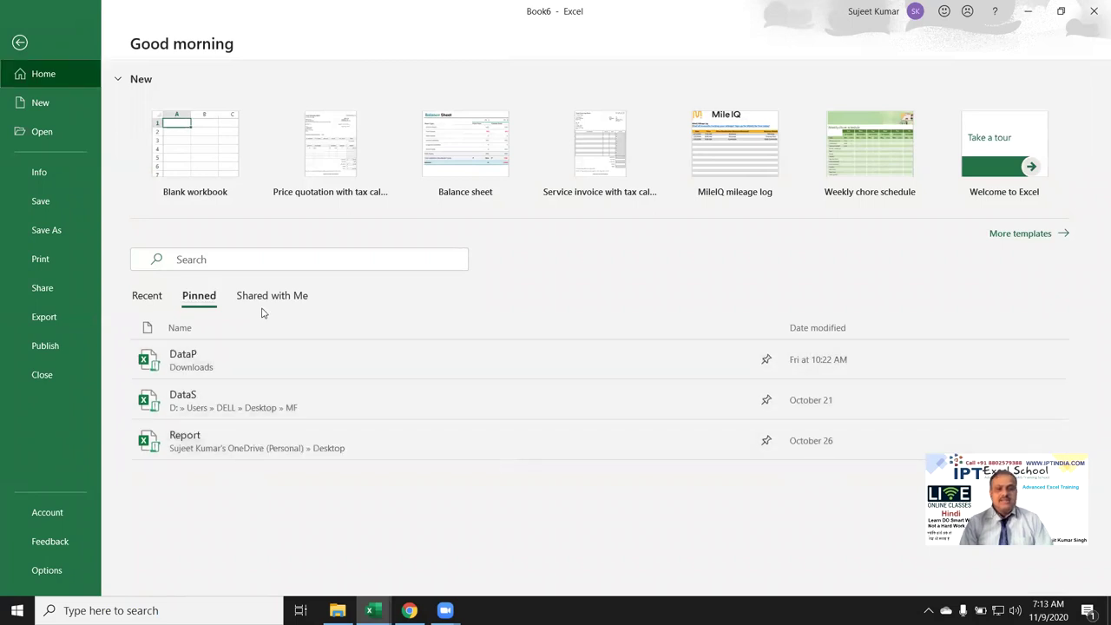
{"action": "left_click", "coordinate": [265, 304]}
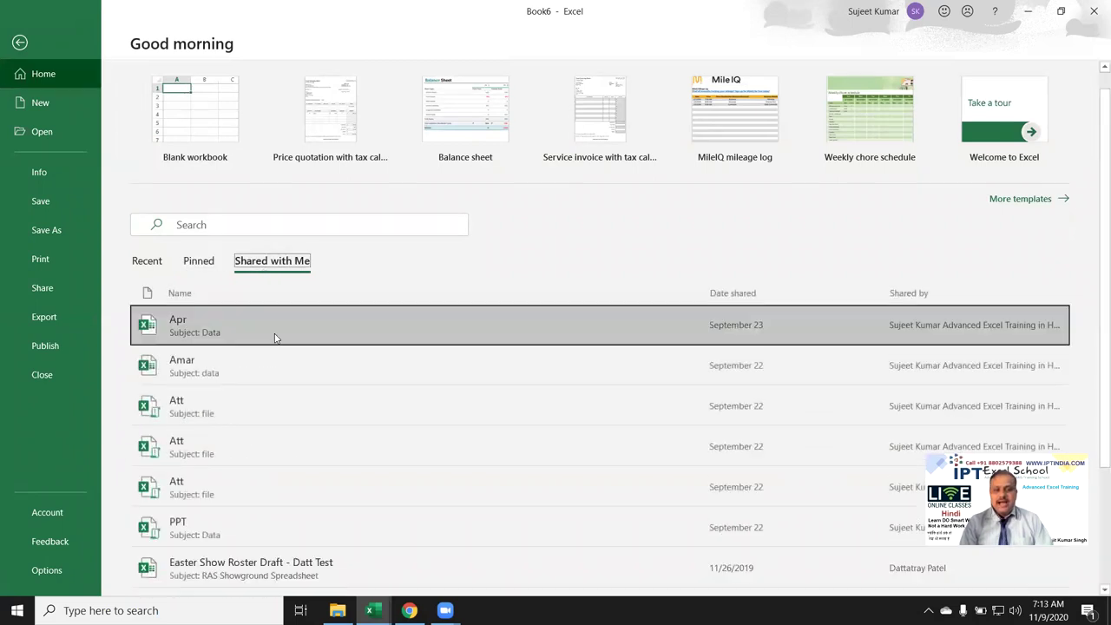
{"action": "scroll", "coordinate": [274, 337], "scroll_direction": "down", "scroll_amount": 3}
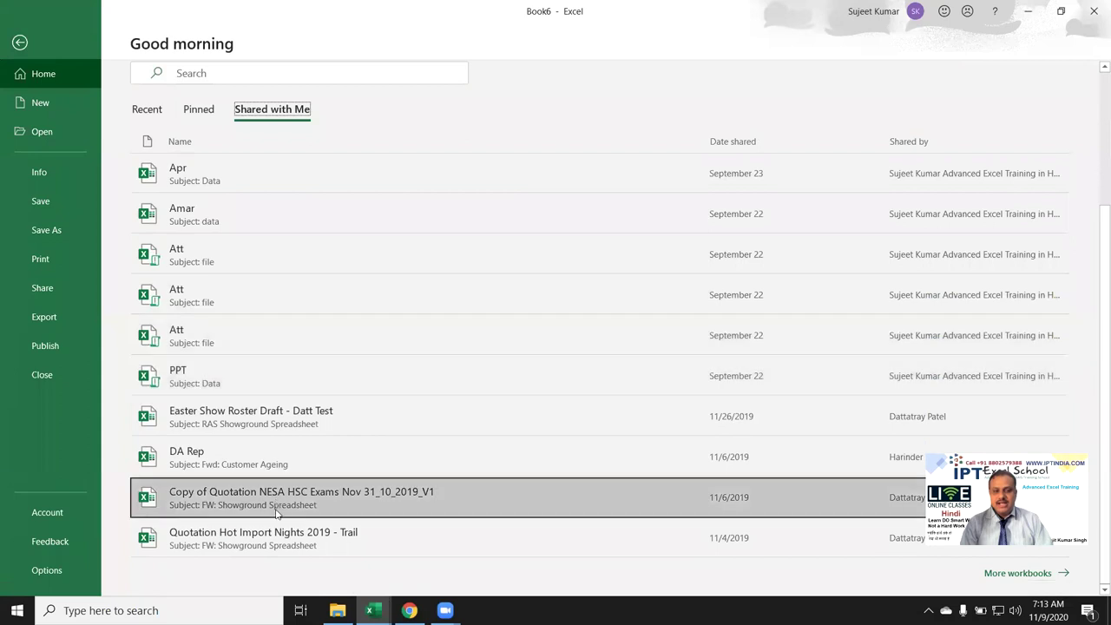
{"action": "scroll", "coordinate": [305, 219], "scroll_direction": "up", "scroll_amount": 2}
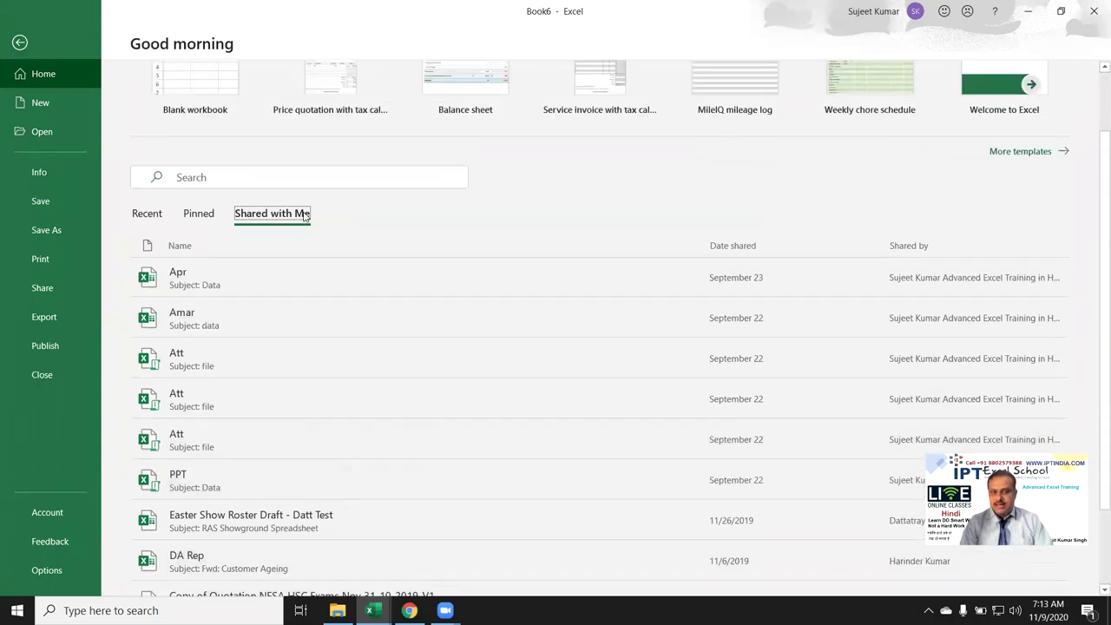
{"action": "scroll", "coordinate": [305, 221], "scroll_direction": "up", "scroll_amount": 1}
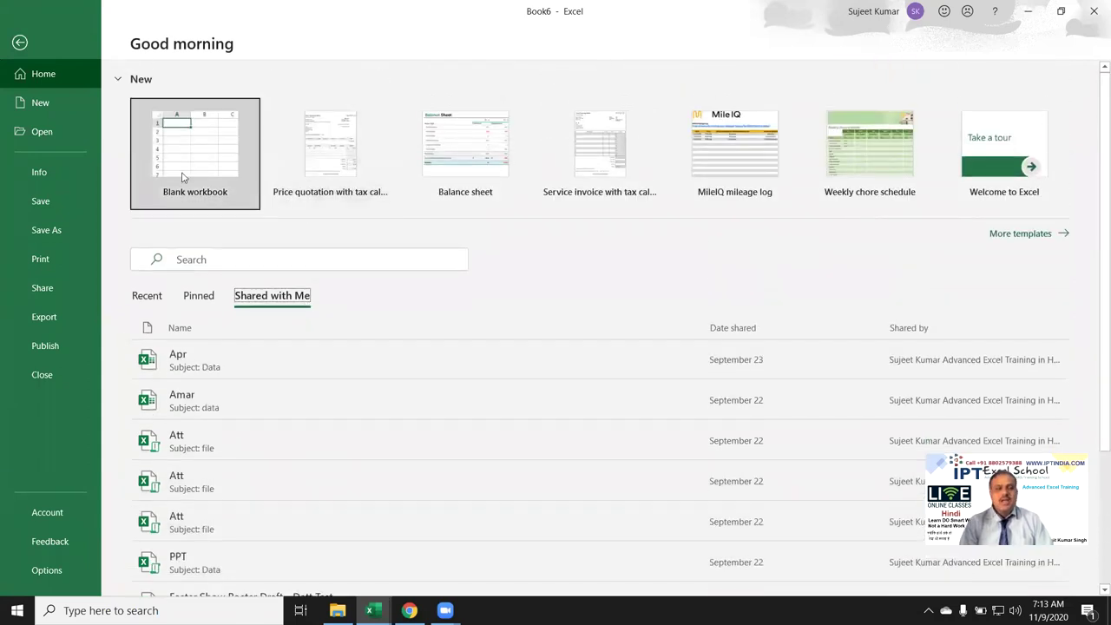
{"action": "left_click", "coordinate": [49, 100]}
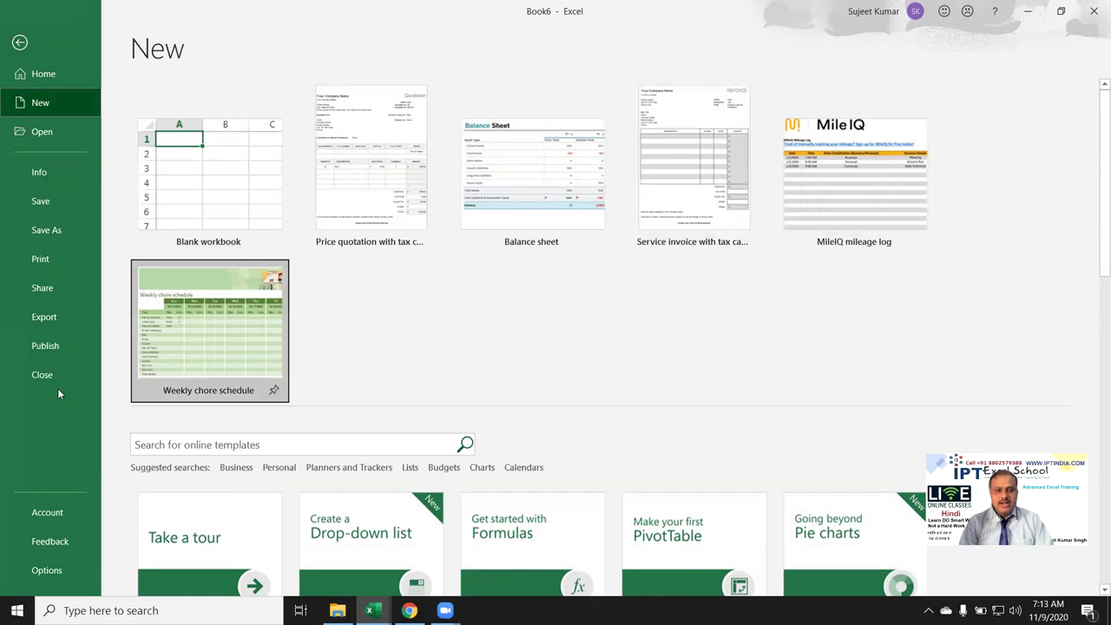
{"action": "scroll", "coordinate": [521, 332], "scroll_direction": "down", "scroll_amount": 2}
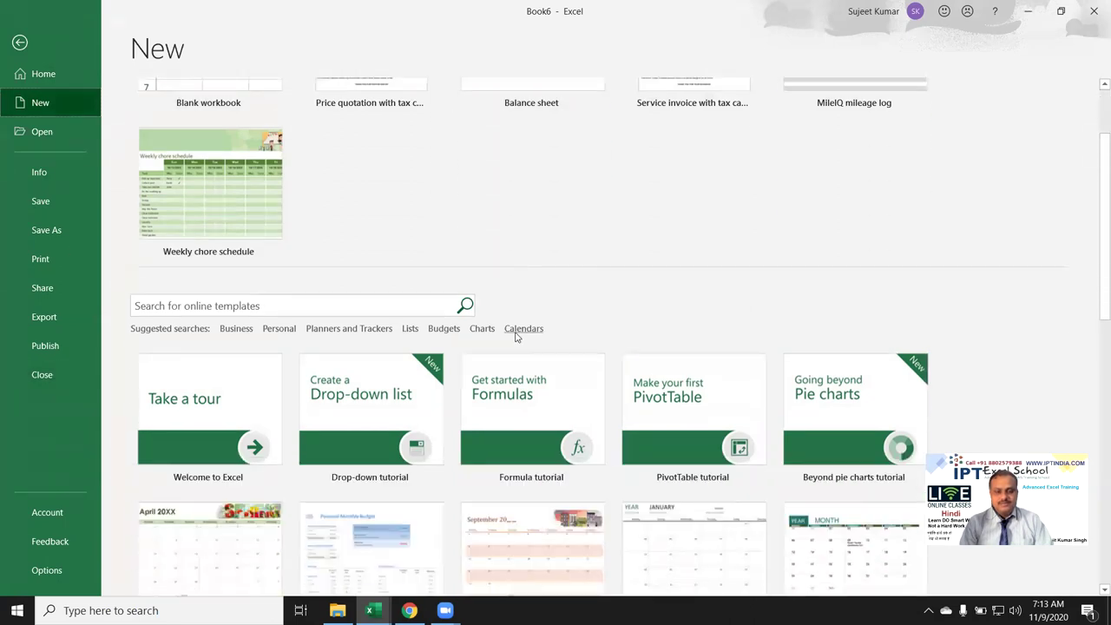
{"action": "scroll", "coordinate": [513, 340], "scroll_direction": "down", "scroll_amount": 2}
{"action": "scroll", "coordinate": [506, 344], "scroll_direction": "down", "scroll_amount": 1}
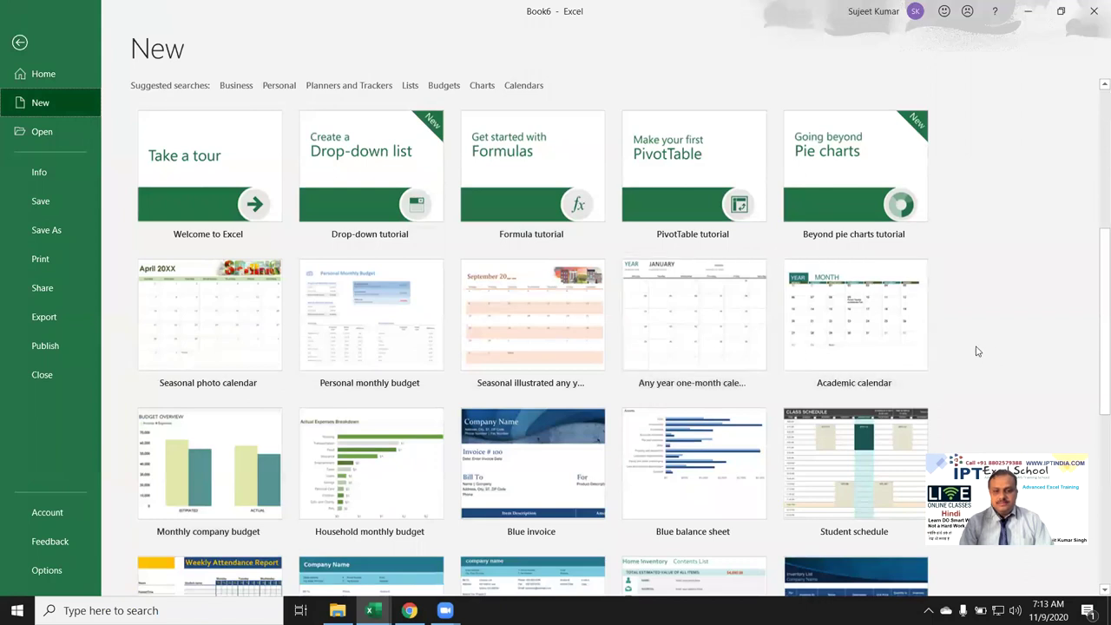
{"action": "scroll", "coordinate": [257, 319], "scroll_direction": "up", "scroll_amount": 1}
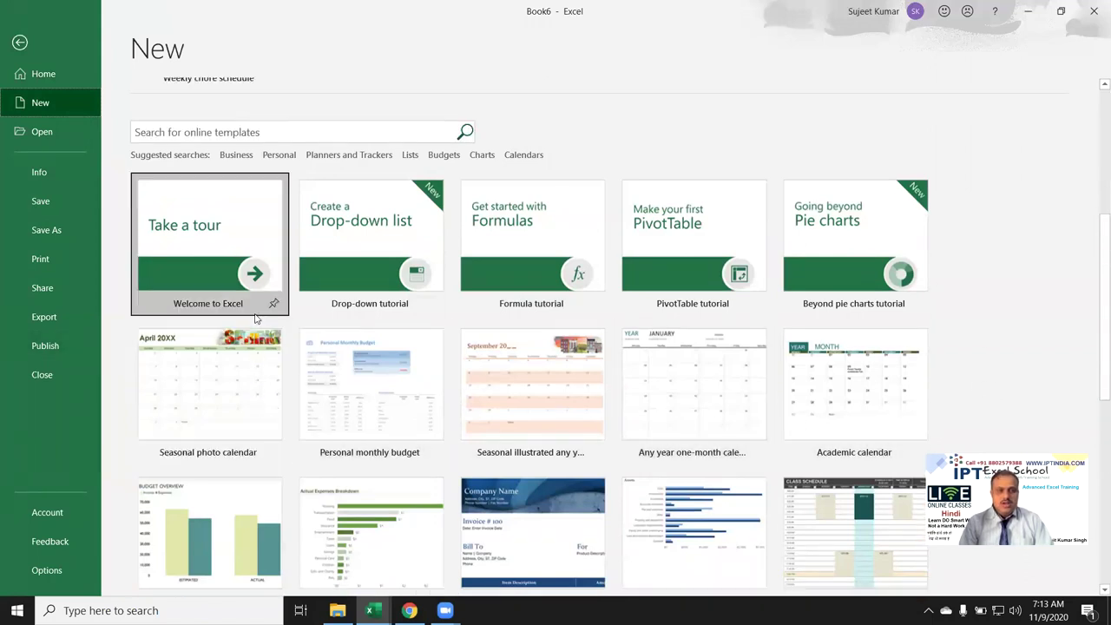
{"action": "scroll", "coordinate": [261, 299], "scroll_direction": "up", "scroll_amount": 1}
{"action": "scroll", "coordinate": [262, 297], "scroll_direction": "down", "scroll_amount": 2}
{"action": "scroll", "coordinate": [260, 300], "scroll_direction": "up", "scroll_amount": 2}
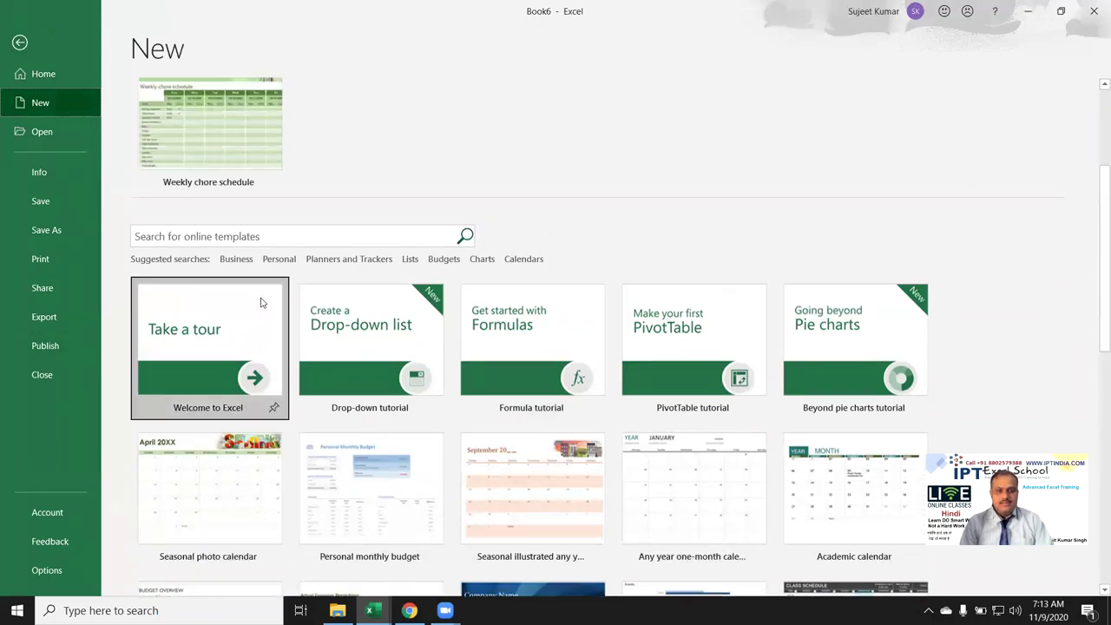
{"action": "scroll", "coordinate": [261, 300], "scroll_direction": "up", "scroll_amount": 1}
{"action": "scroll", "coordinate": [257, 324], "scroll_direction": "down", "scroll_amount": 3}
{"action": "scroll", "coordinate": [257, 323], "scroll_direction": "down", "scroll_amount": 3}
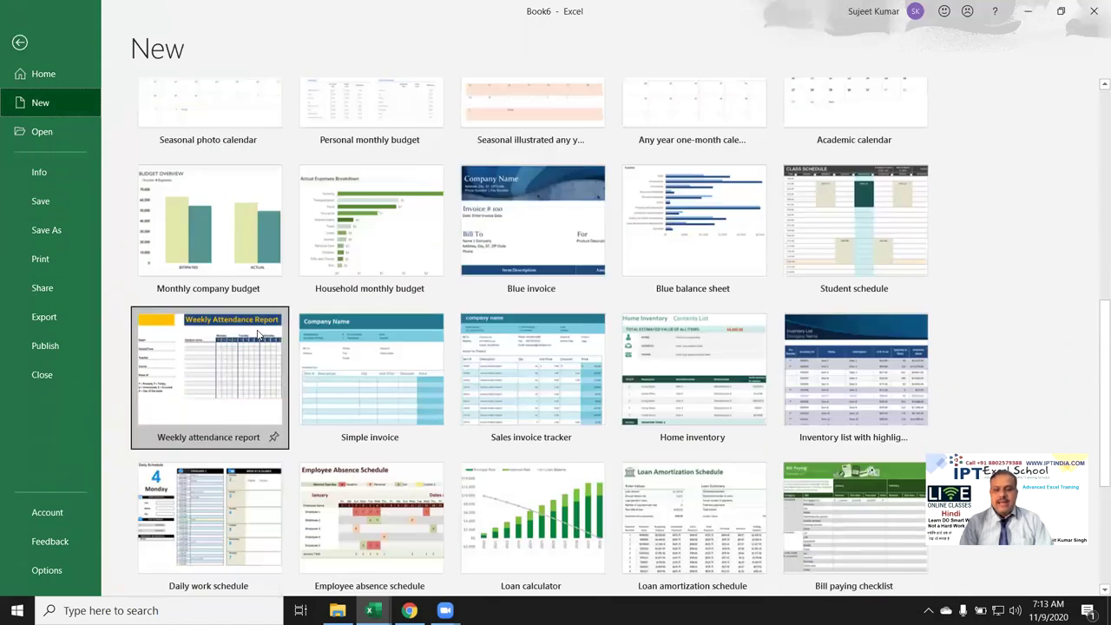
{"action": "scroll", "coordinate": [259, 334], "scroll_direction": "down", "scroll_amount": 1}
{"action": "scroll", "coordinate": [259, 339], "scroll_direction": "up", "scroll_amount": 2}
{"action": "scroll", "coordinate": [259, 338], "scroll_direction": "up", "scroll_amount": 2}
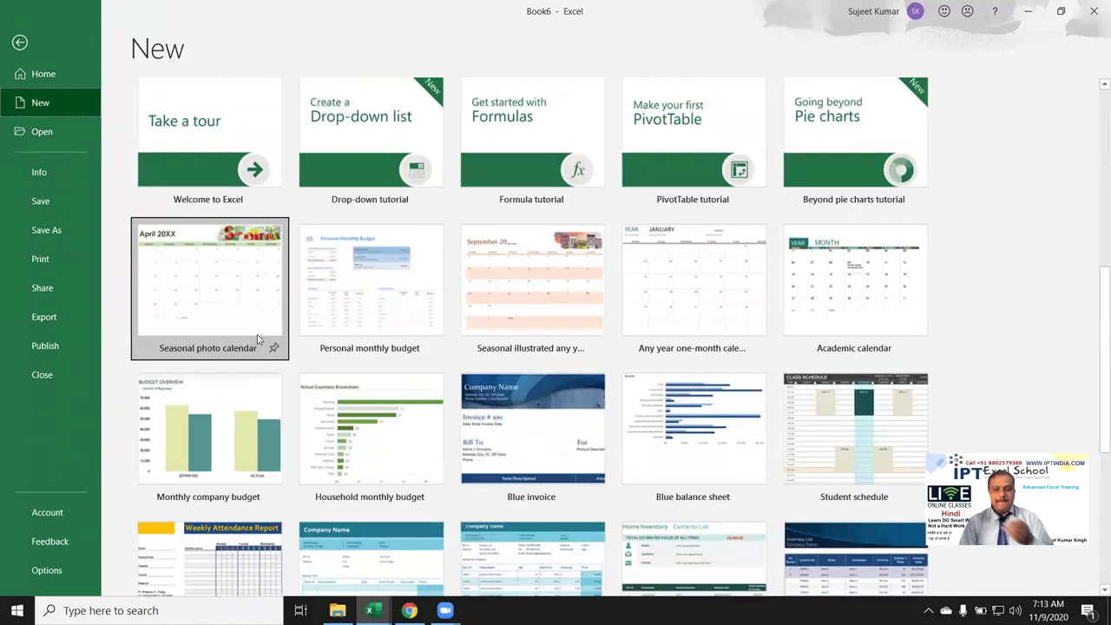
{"action": "scroll", "coordinate": [253, 336], "scroll_direction": "up", "scroll_amount": 1}
{"action": "scroll", "coordinate": [249, 335], "scroll_direction": "up", "scroll_amount": 2}
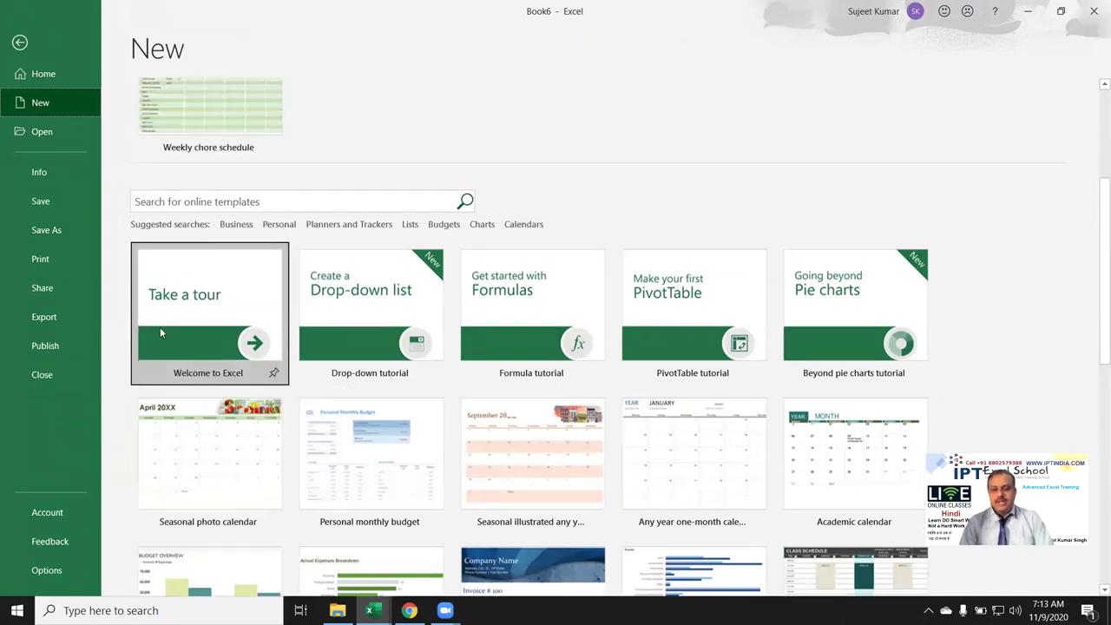
{"action": "scroll", "coordinate": [249, 336], "scroll_direction": "up", "scroll_amount": 1}
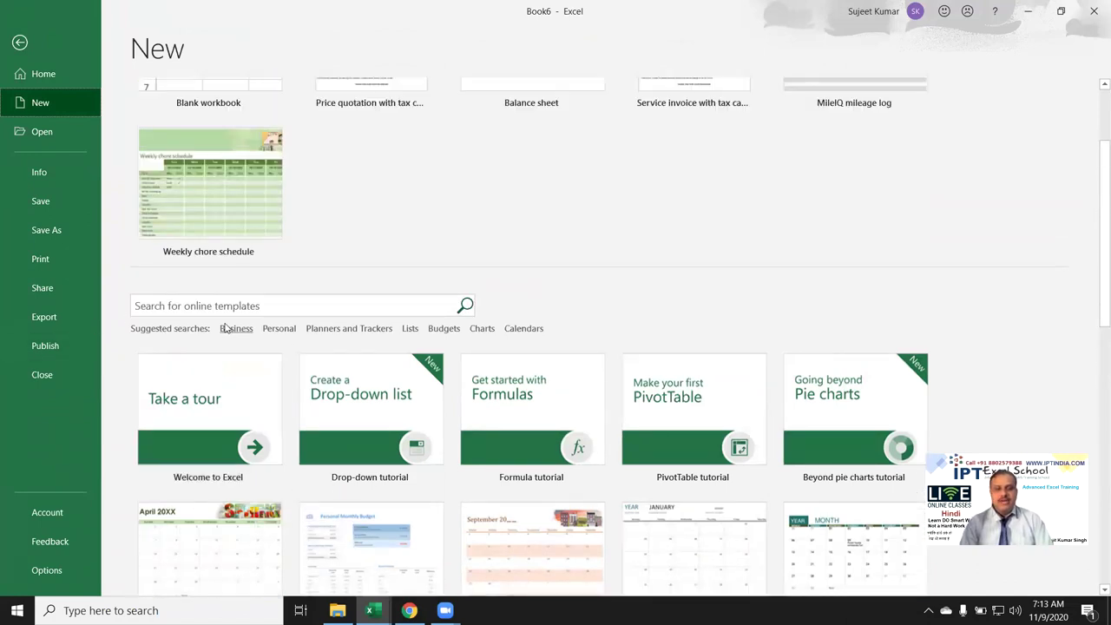
{"action": "scroll", "coordinate": [224, 329], "scroll_direction": "up", "scroll_amount": 1}
{"action": "scroll", "coordinate": [208, 337], "scroll_direction": "up", "scroll_amount": 1}
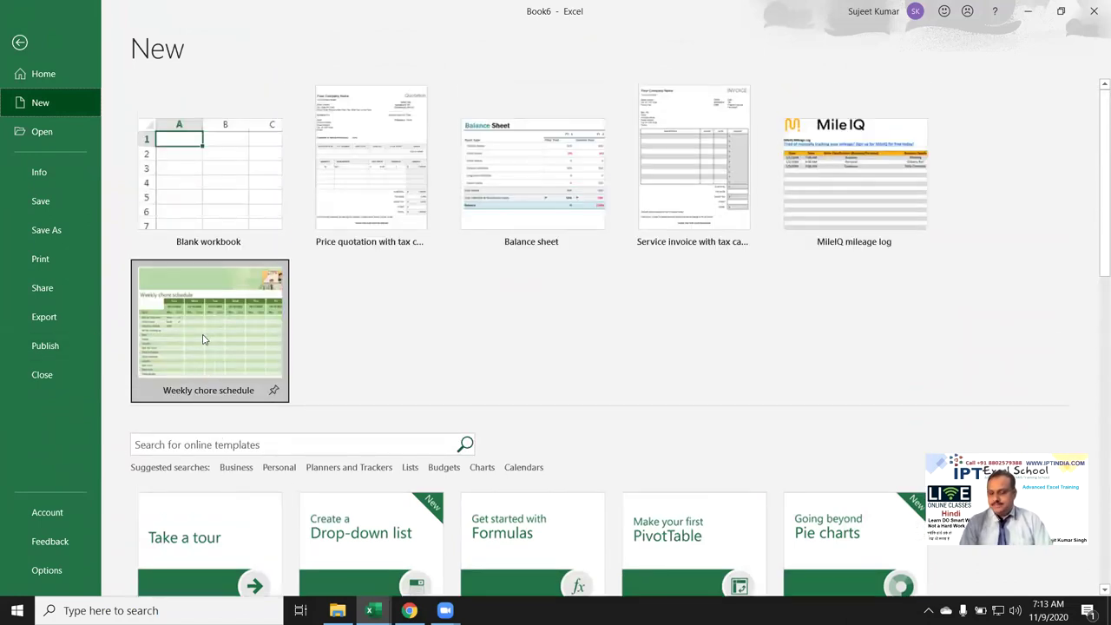
{"action": "scroll", "coordinate": [198, 340], "scroll_direction": "down", "scroll_amount": 1}
{"action": "left_click", "coordinate": [213, 412]}
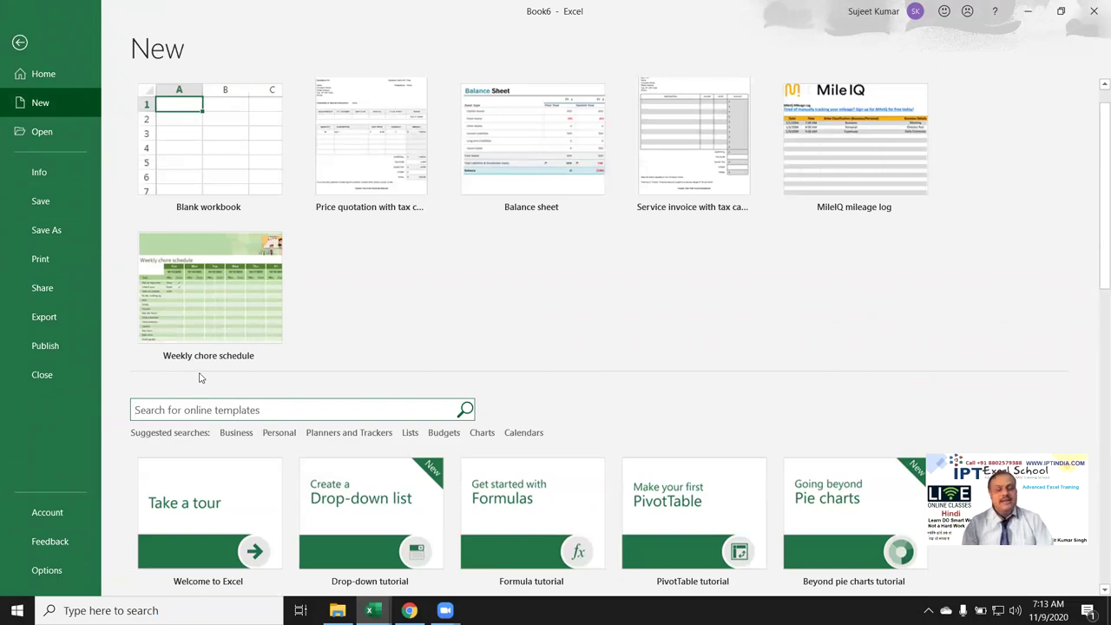
{"action": "scroll", "coordinate": [176, 414], "scroll_direction": "down", "scroll_amount": 1}
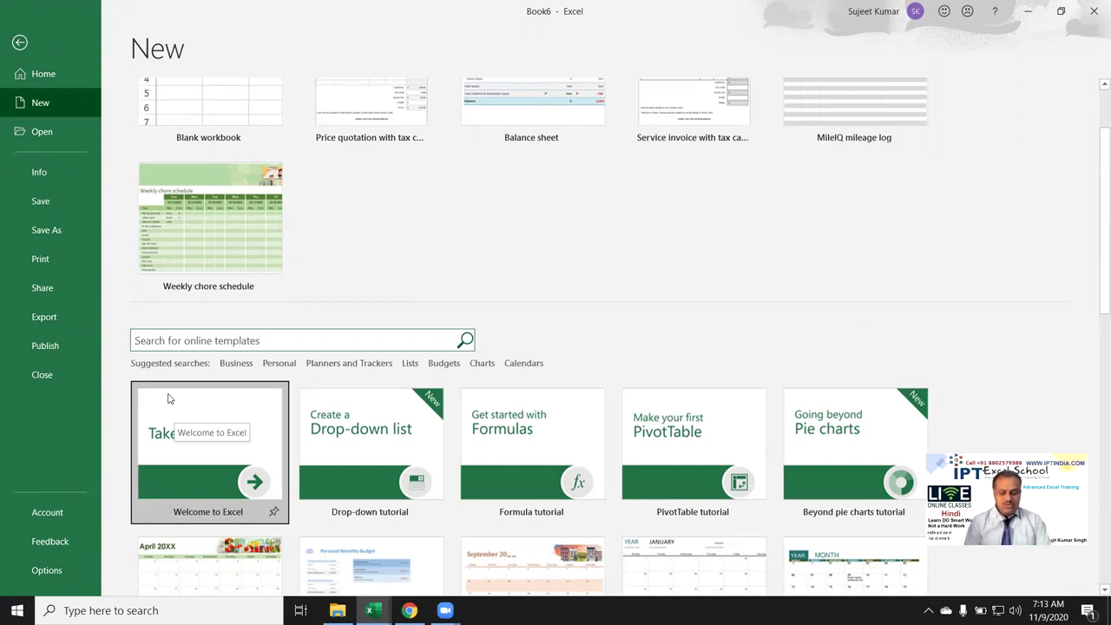
Step: Search online templates for calendars, then clear the search text
{"action": "type", "text": "b"}
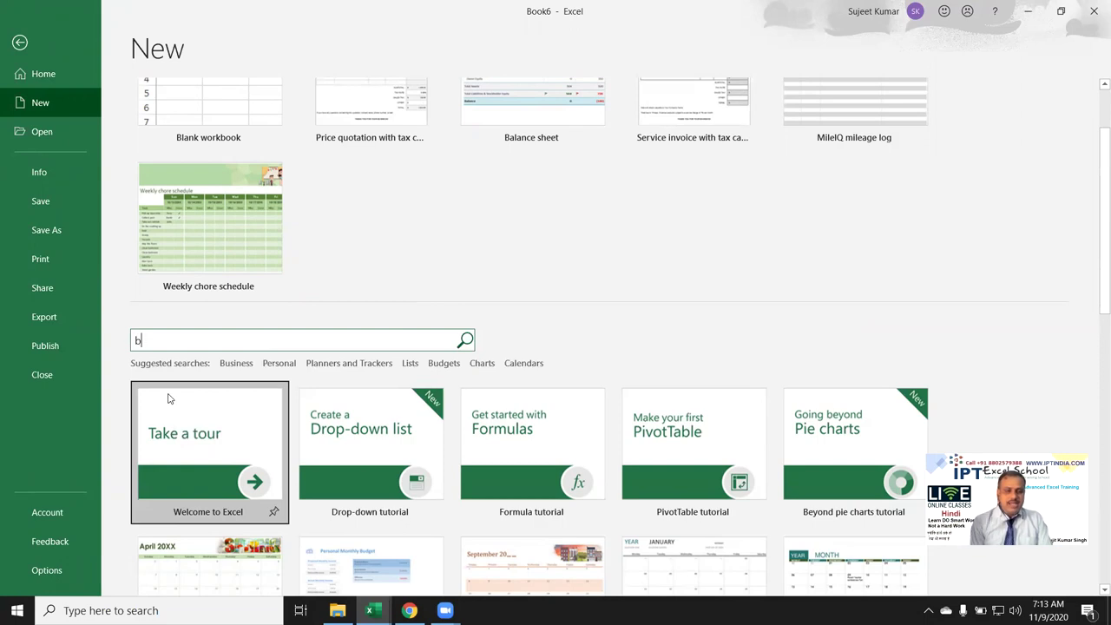
{"action": "key", "text": "BackSpace"}
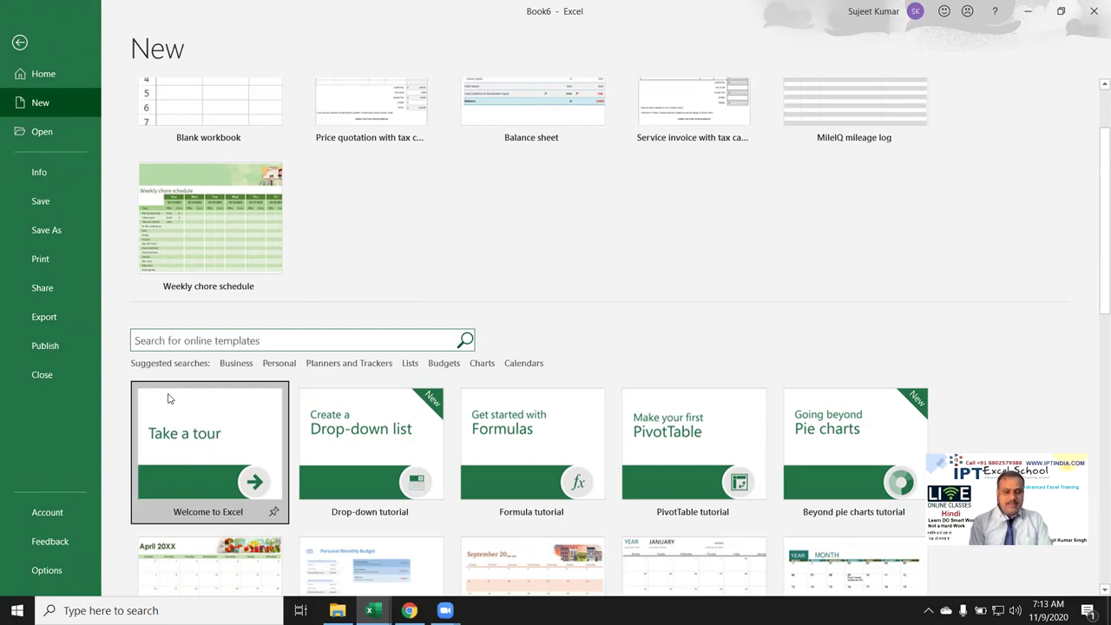
{"action": "type", "text": "cala"}
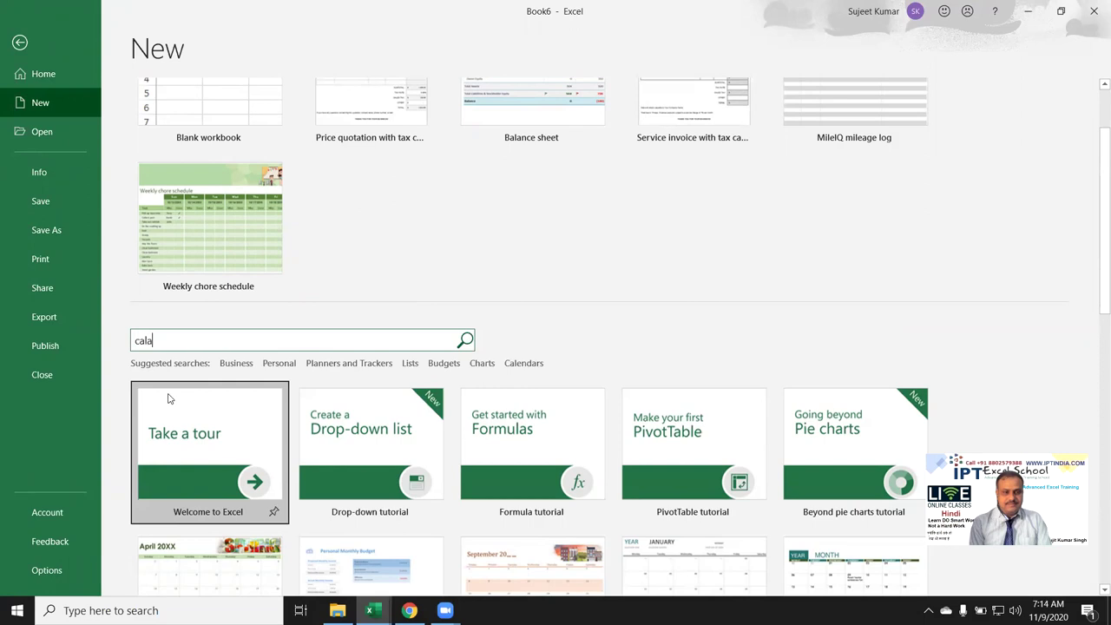
{"action": "key", "text": "Return"}
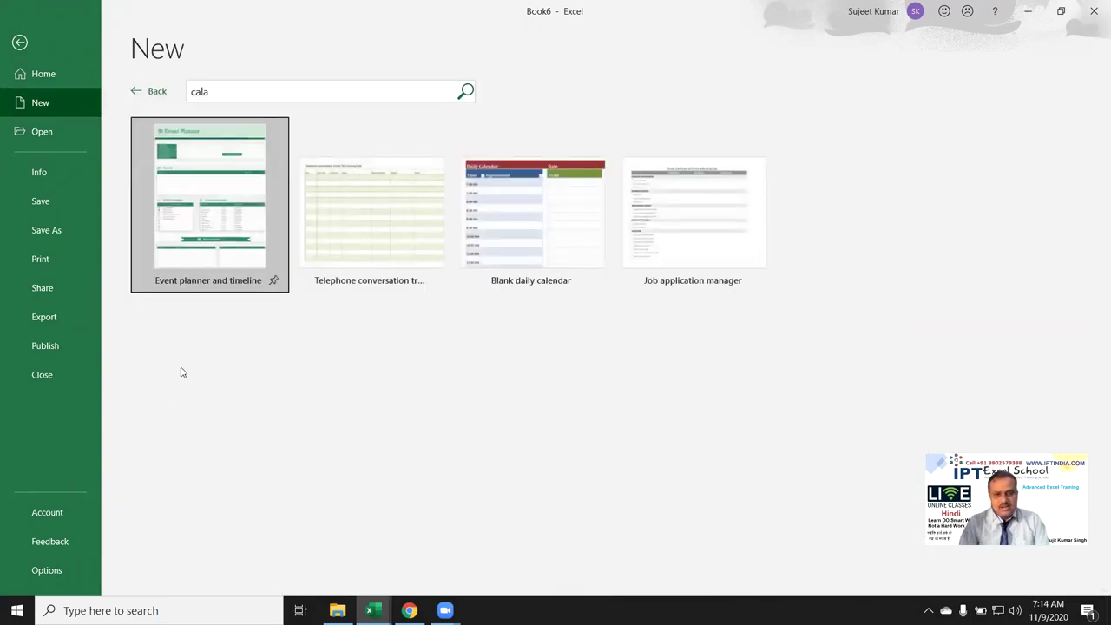
{"action": "double_click", "coordinate": [243, 95]}
{"action": "key", "text": "BackSpace"}
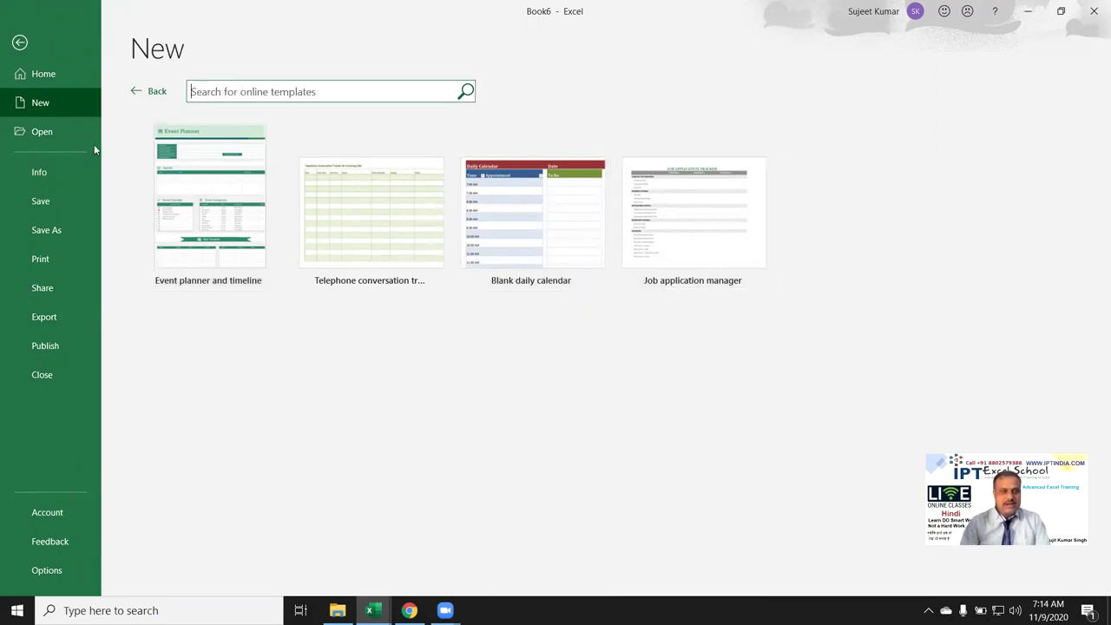
Step: Leave the search results and browse the full gallery of featured templates
{"action": "left_click", "coordinate": [160, 93]}
{"action": "scroll", "coordinate": [205, 353], "scroll_direction": "down", "scroll_amount": 3}
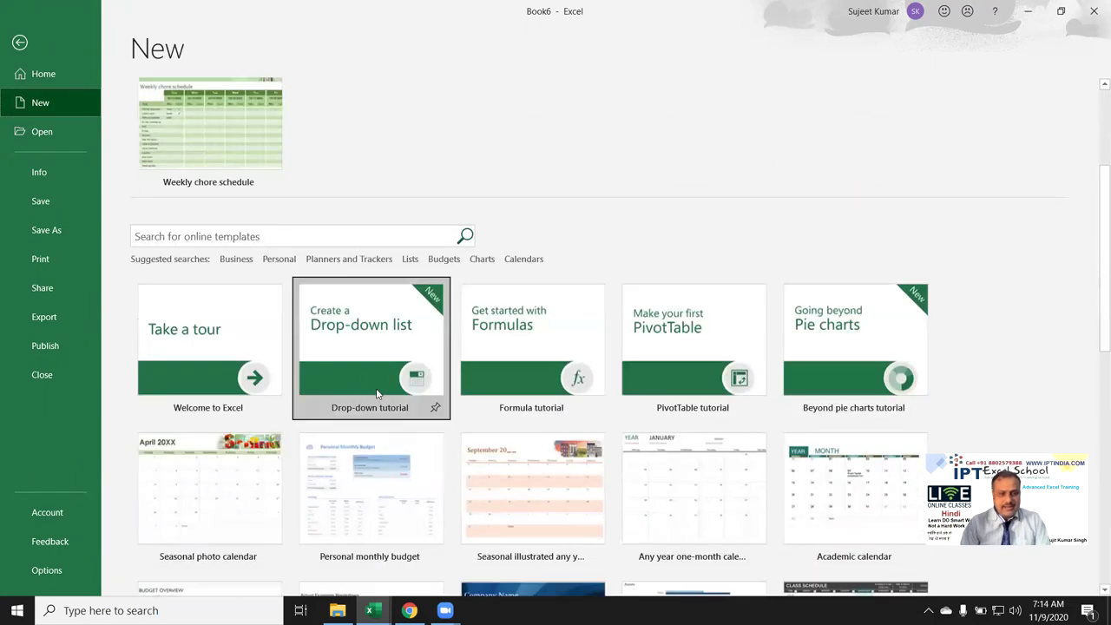
{"action": "scroll", "coordinate": [205, 353], "scroll_direction": "down", "scroll_amount": 2}
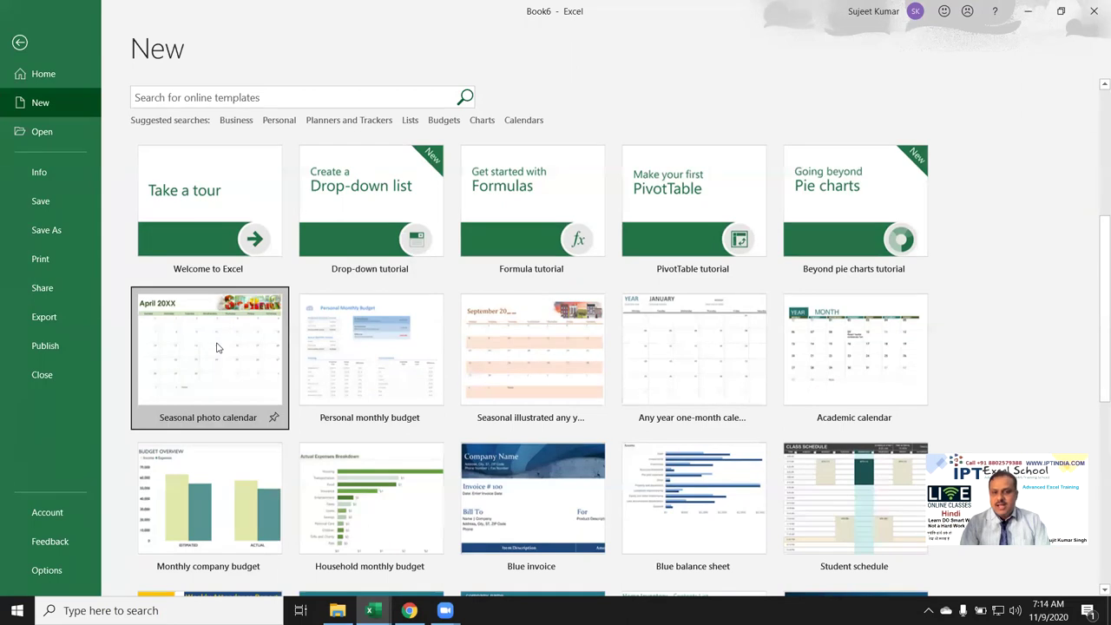
{"action": "scroll", "coordinate": [293, 373], "scroll_direction": "up", "scroll_amount": 2}
{"action": "left_click", "coordinate": [219, 472]}
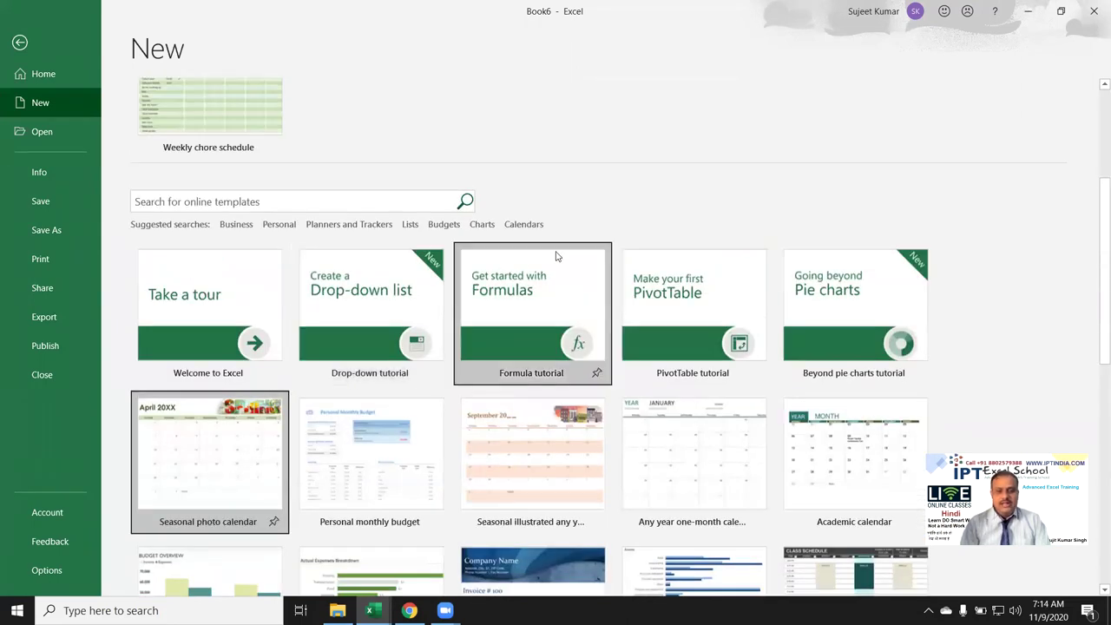
{"action": "scroll", "coordinate": [556, 252], "scroll_direction": "up", "scroll_amount": 3}
{"action": "scroll", "coordinate": [555, 253], "scroll_direction": "up", "scroll_amount": 2}
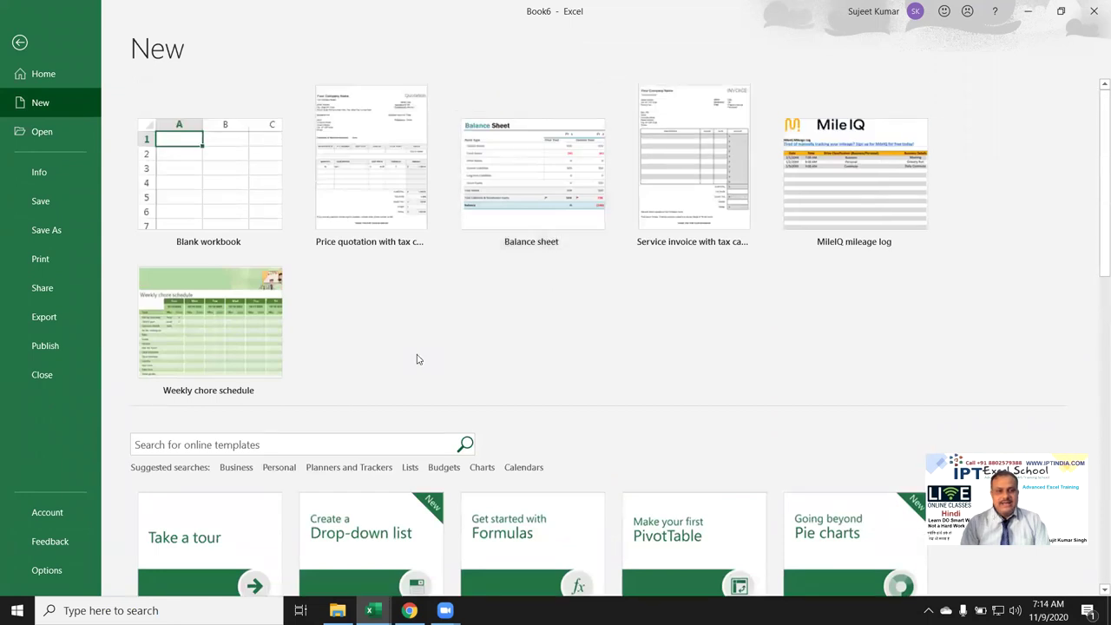
{"action": "scroll", "coordinate": [417, 360], "scroll_direction": "down", "scroll_amount": 3}
{"action": "scroll", "coordinate": [295, 347], "scroll_direction": "down", "scroll_amount": 4}
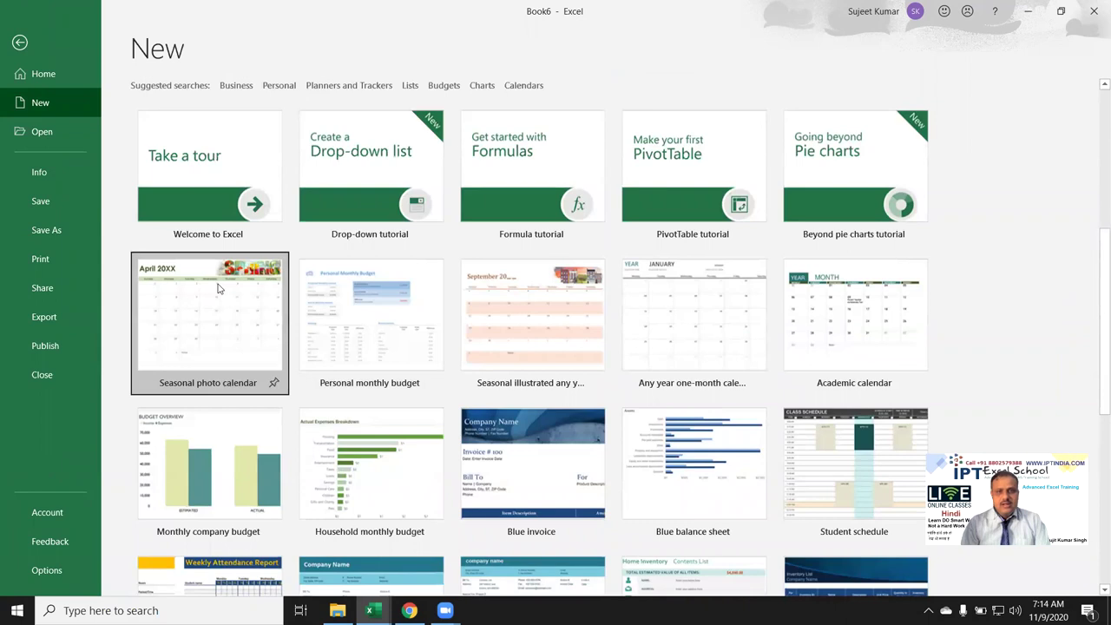
{"action": "scroll", "coordinate": [168, 344], "scroll_direction": "down", "scroll_amount": 3}
{"action": "scroll", "coordinate": [161, 354], "scroll_direction": "up", "scroll_amount": 3}
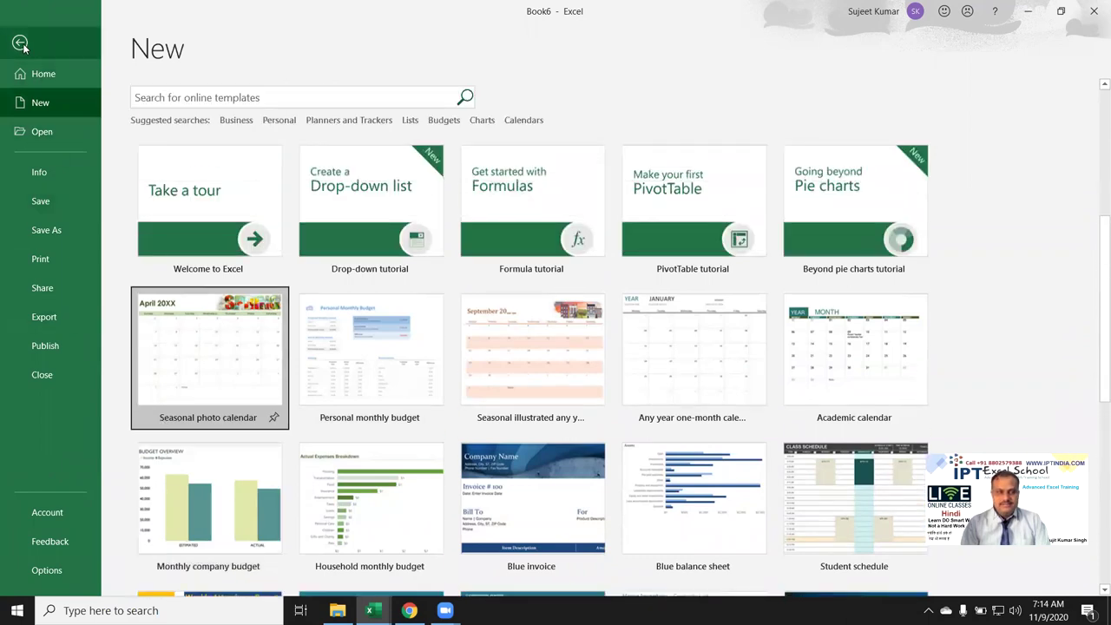
Step: Return to Sheet8 cell D7, show the desktop, and restore the Book6 window
{"action": "left_click", "coordinate": [23, 49]}
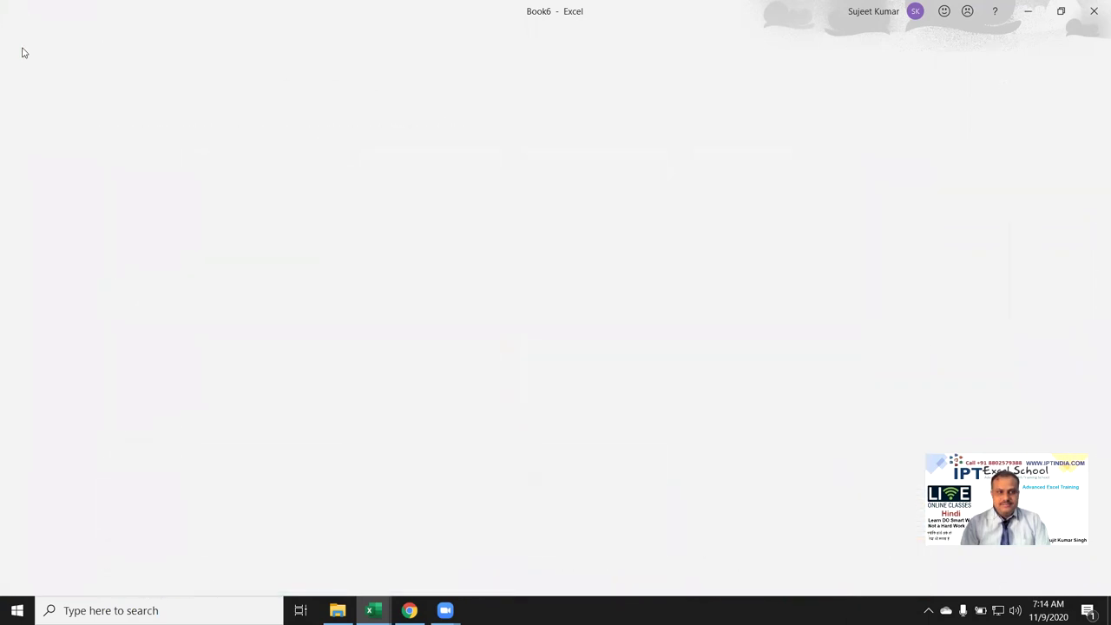
{"action": "left_click", "coordinate": [196, 245]}
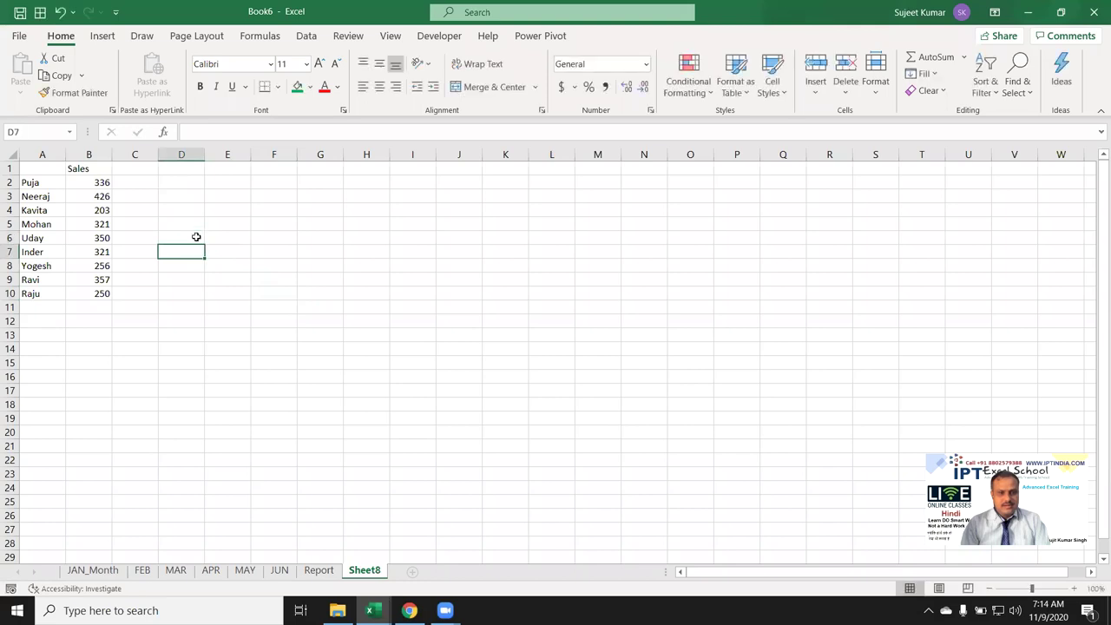
{"action": "key", "text": "super+d"}
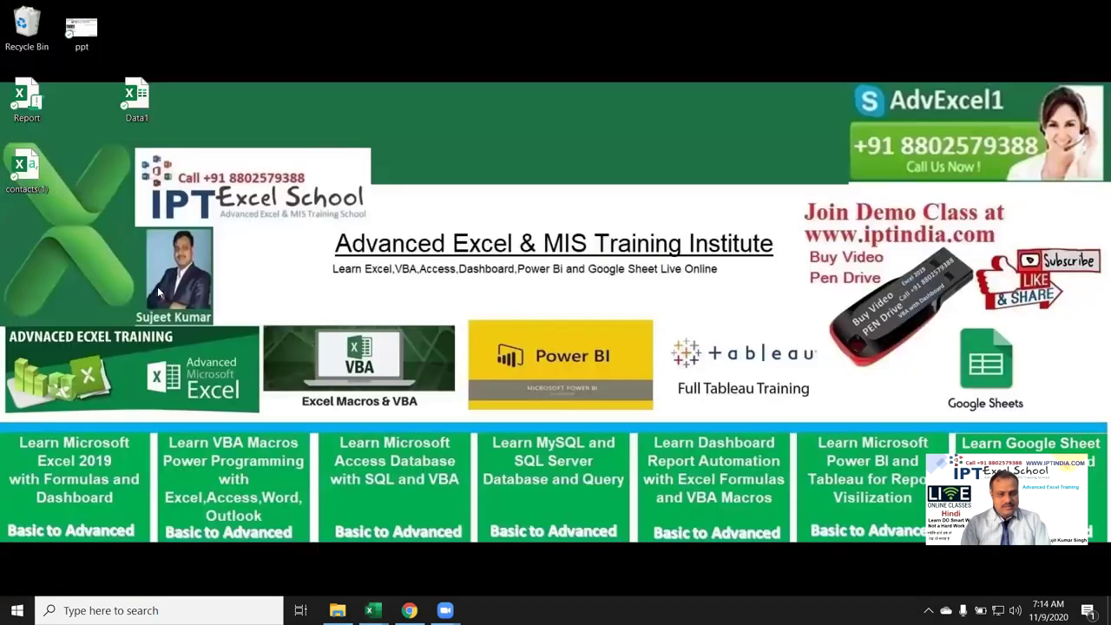
{"action": "mouse_move", "coordinate": [372, 610]}
{"action": "left_click", "coordinate": [454, 545]}
Step: Open the New page and scroll through the new-workbook templates
{"action": "left_click", "coordinate": [19, 38]}
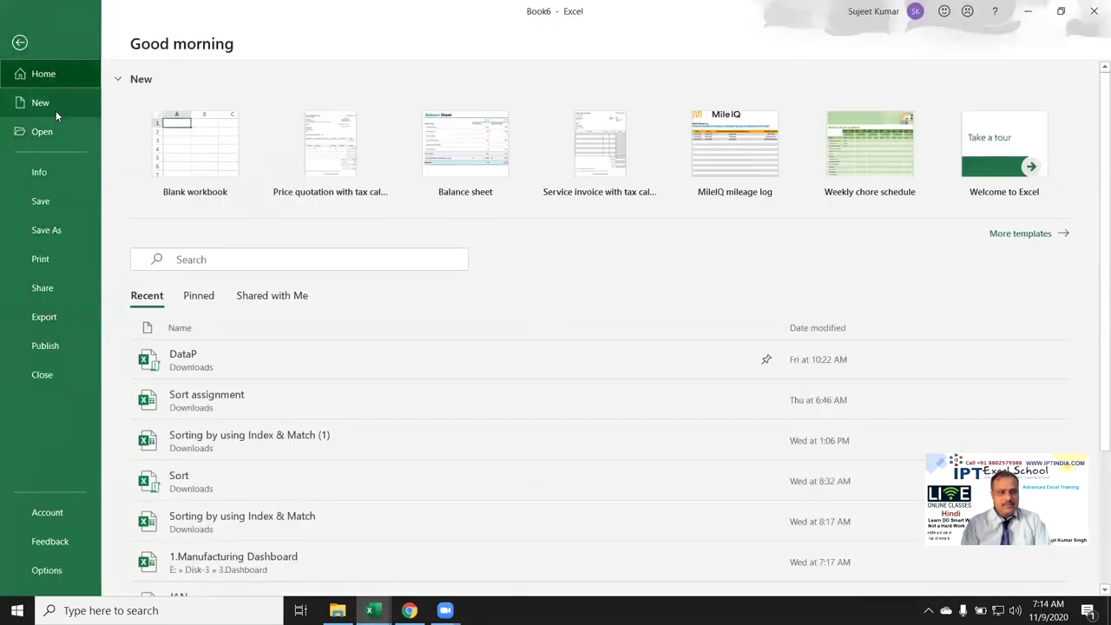
{"action": "left_click", "coordinate": [56, 110]}
{"action": "scroll", "coordinate": [225, 260], "scroll_direction": "down", "scroll_amount": 2}
{"action": "scroll", "coordinate": [217, 347], "scroll_direction": "down", "scroll_amount": 2}
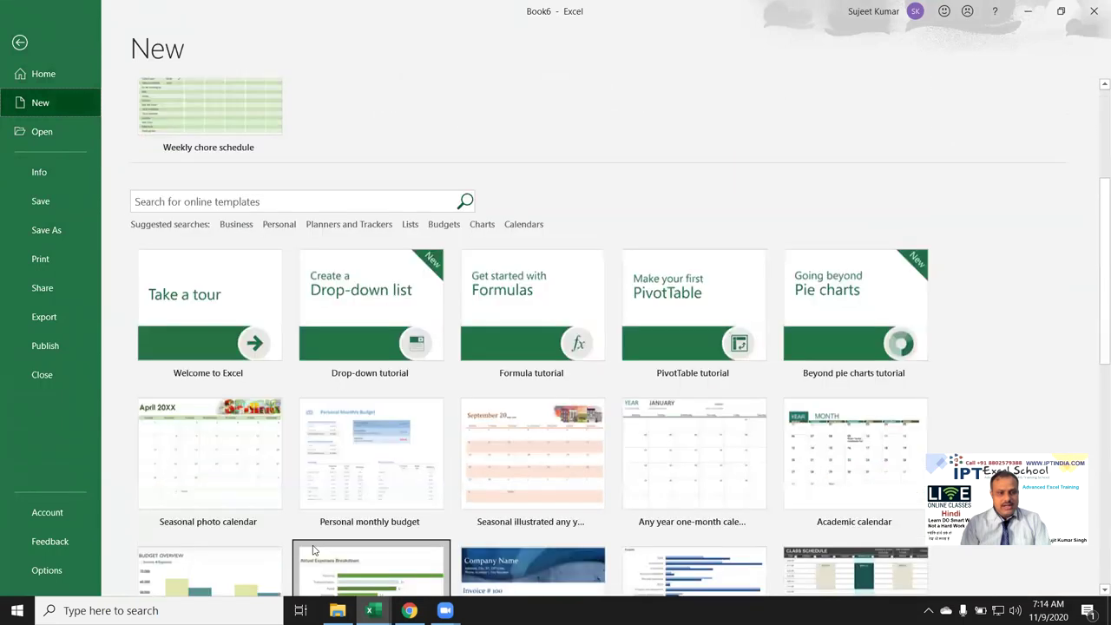
{"action": "scroll", "coordinate": [207, 405], "scroll_direction": "down", "scroll_amount": 1}
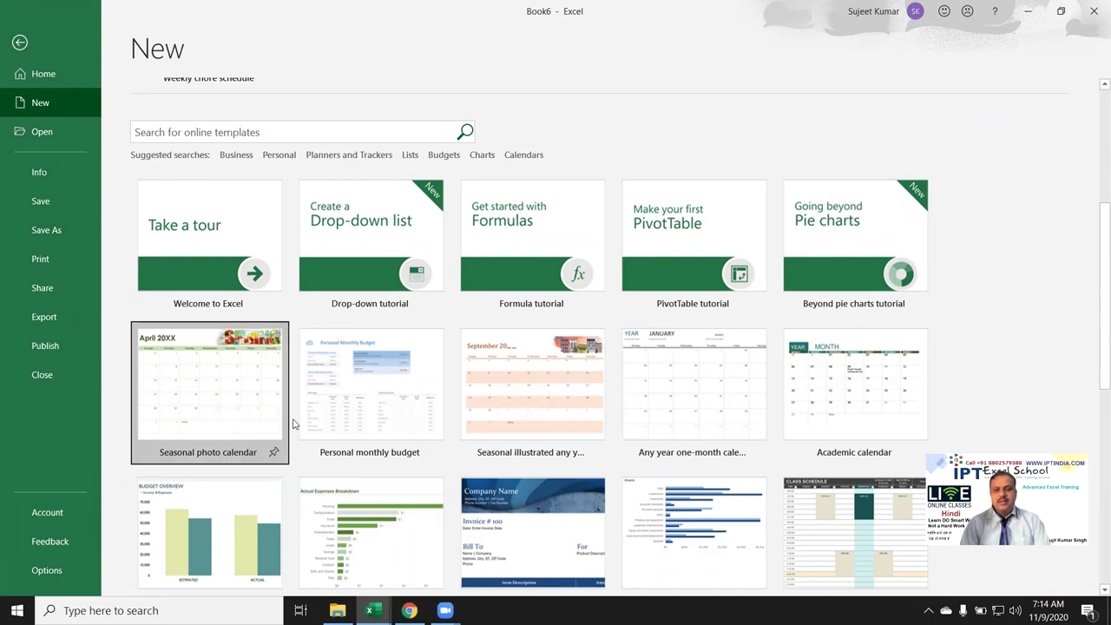
Step: Close Book6, the price quotation, Book5 and Book4 without saving, then open Windows search
{"action": "left_click", "coordinate": [1093, 12]}
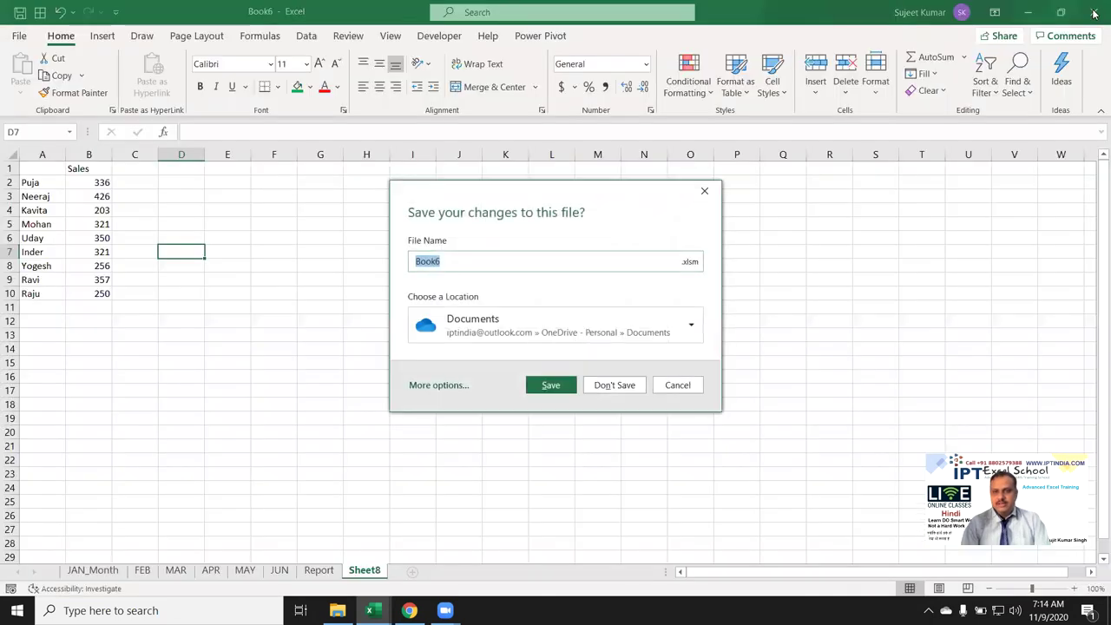
{"action": "left_click", "coordinate": [632, 388]}
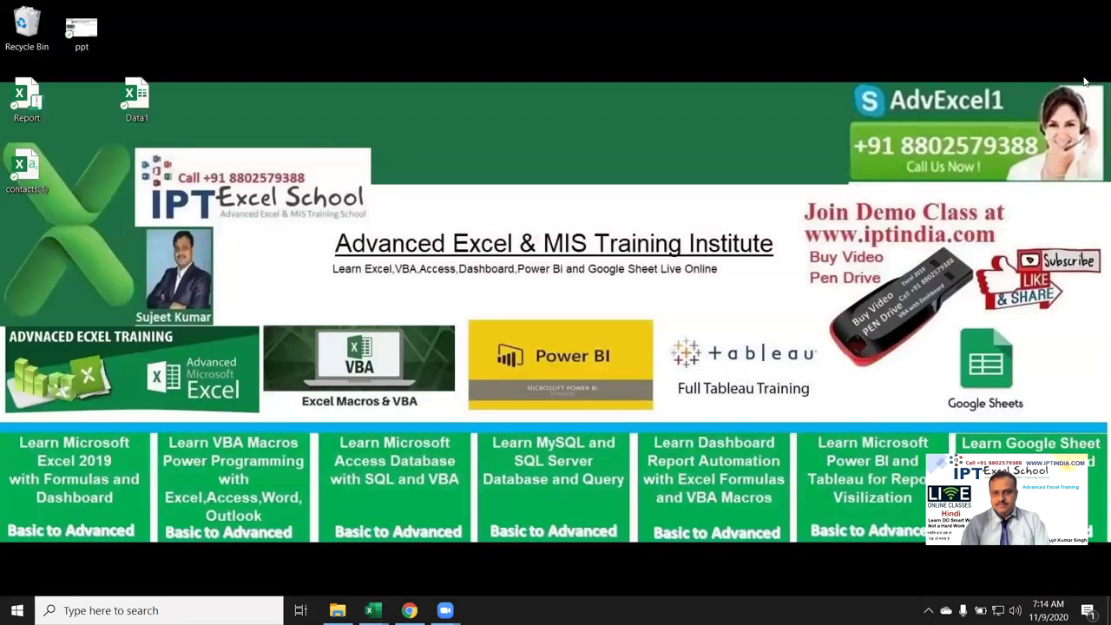
{"action": "mouse_move", "coordinate": [371, 610]}
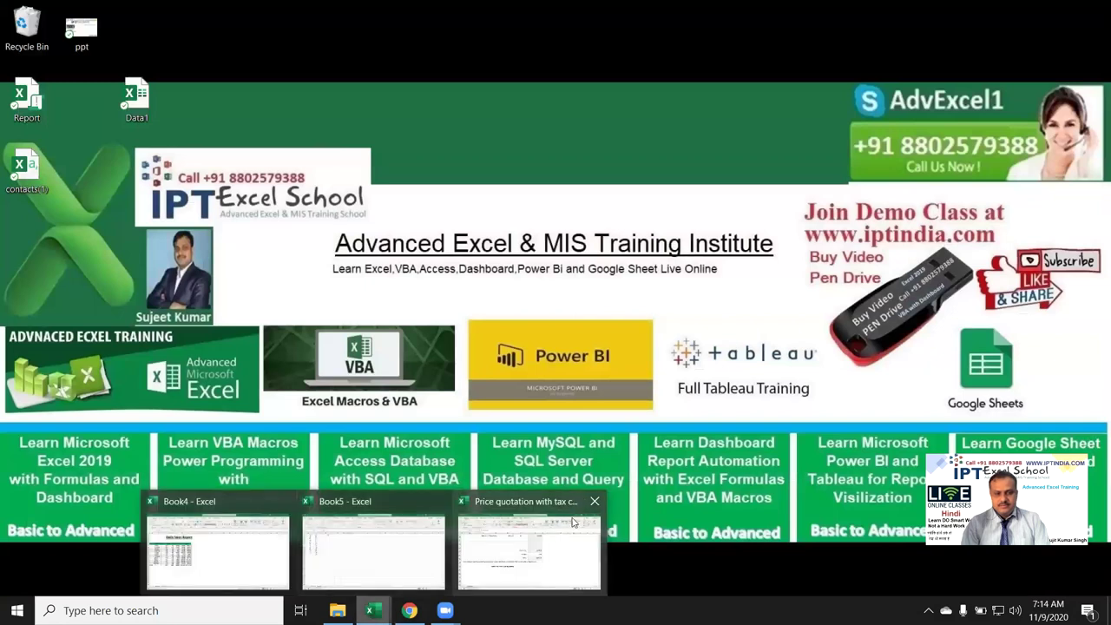
{"action": "left_click", "coordinate": [595, 503]}
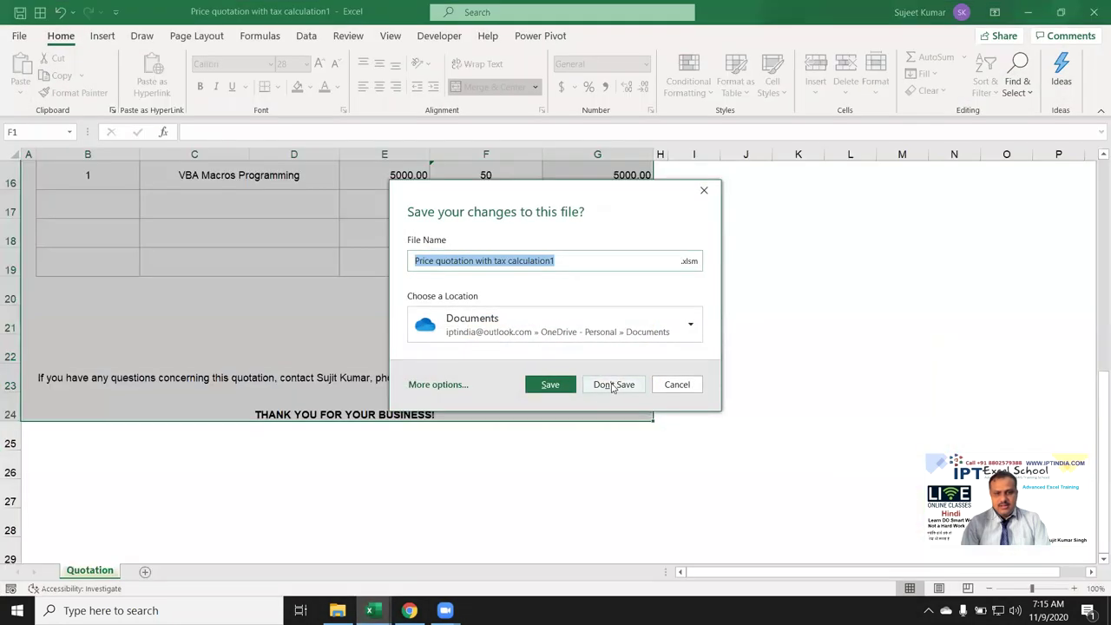
{"action": "left_click", "coordinate": [612, 384]}
{"action": "mouse_move", "coordinate": [371, 611]}
{"action": "left_click", "coordinate": [461, 570]}
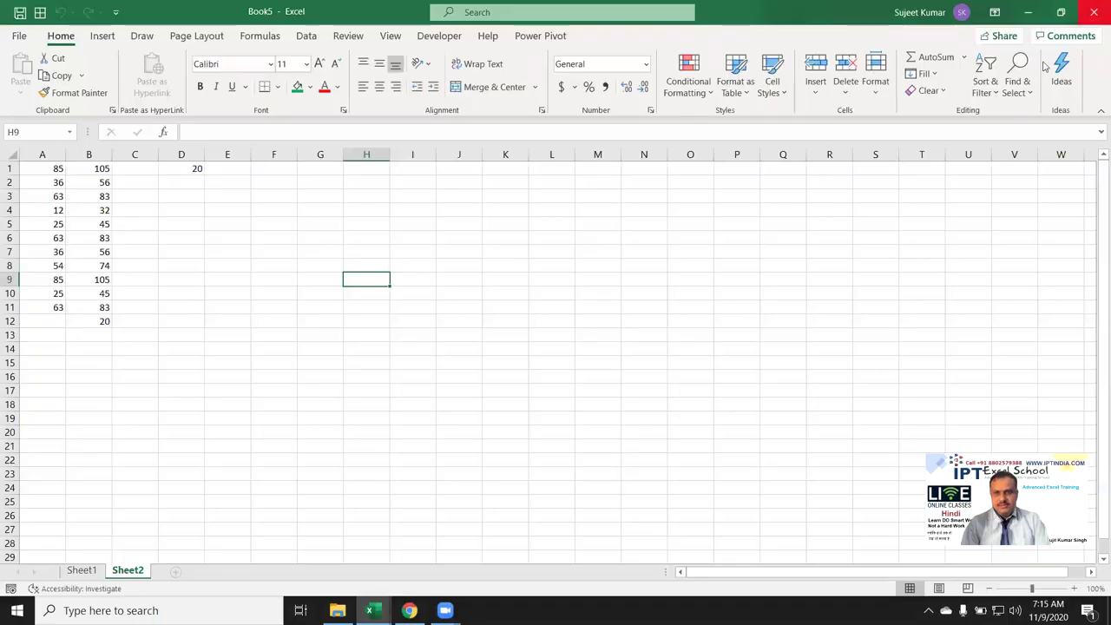
{"action": "left_click", "coordinate": [1093, 11]}
{"action": "left_click", "coordinate": [612, 385]}
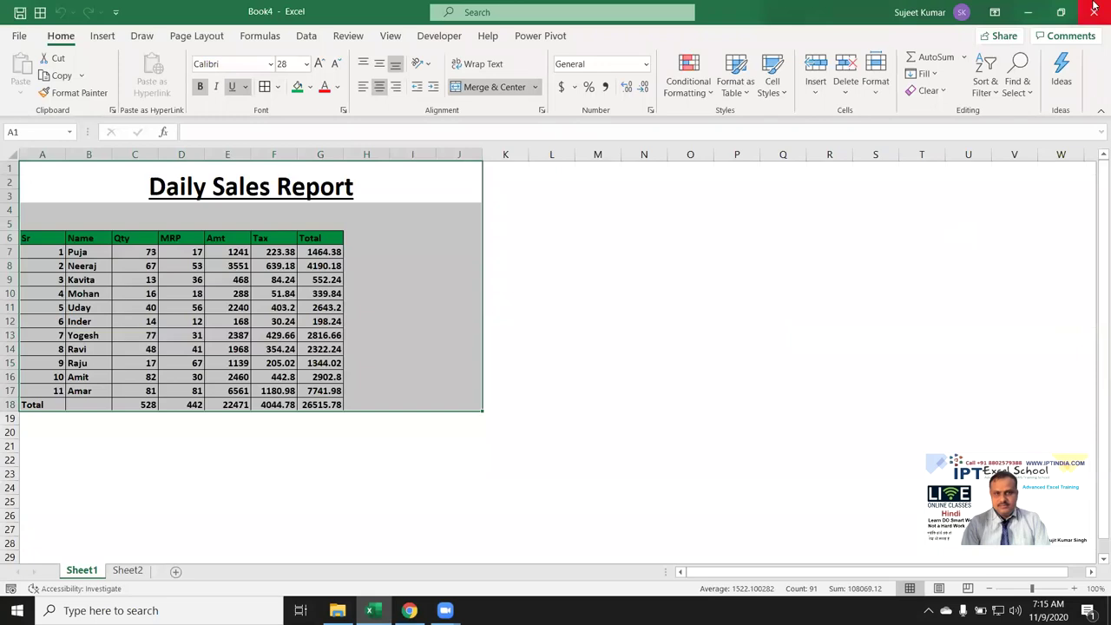
{"action": "left_click", "coordinate": [1094, 9]}
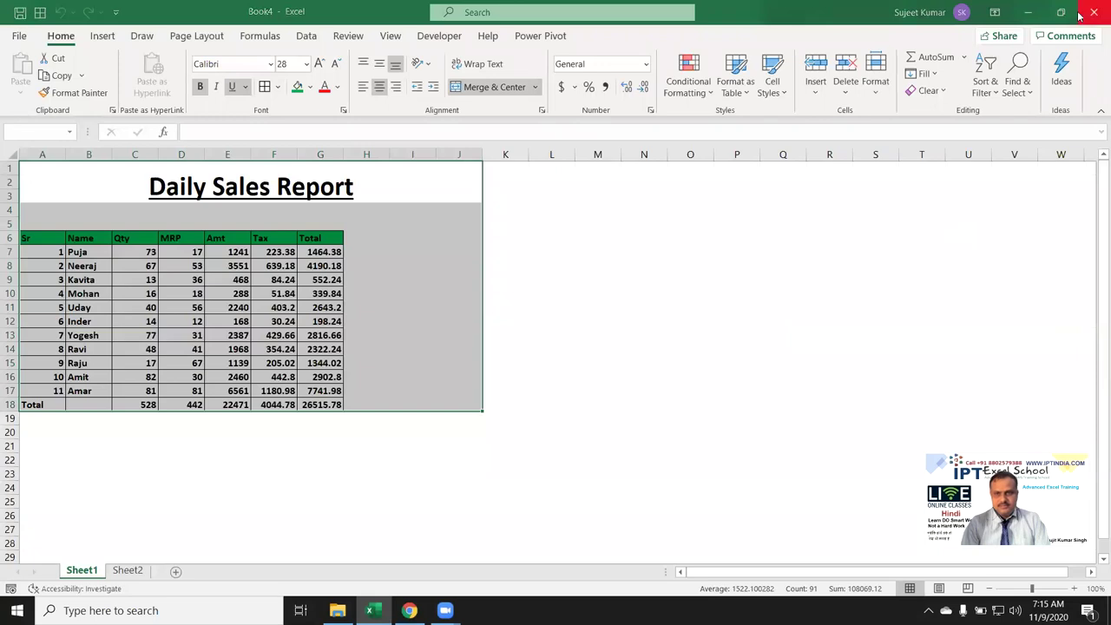
{"action": "left_click", "coordinate": [613, 384]}
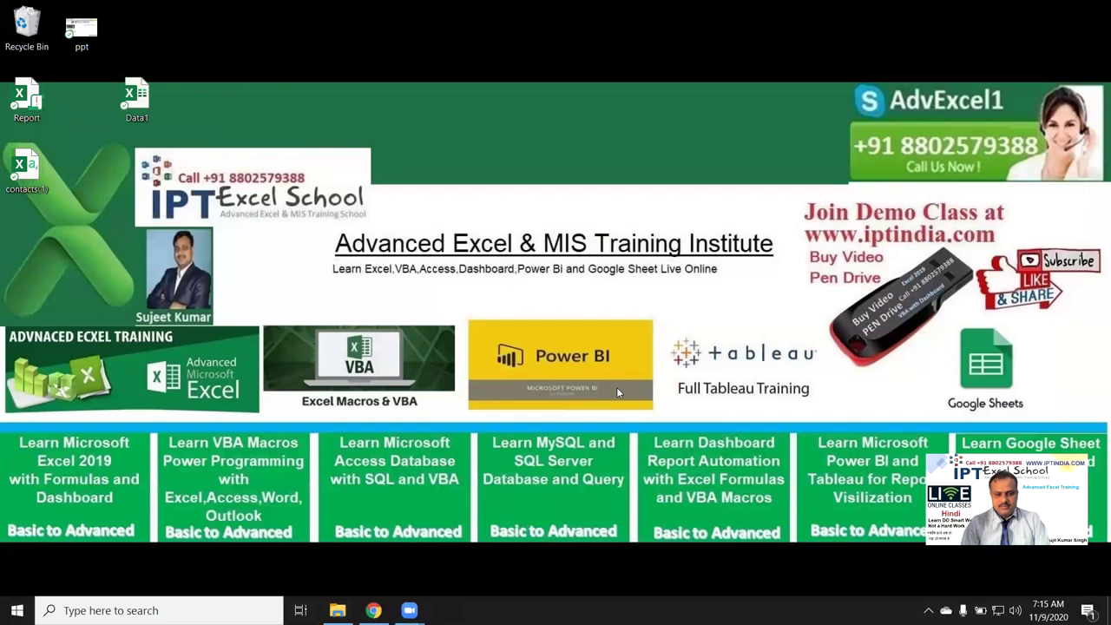
{"action": "left_click", "coordinate": [186, 601]}
Step: Search 'exce', launch Excel into blank workbook Book1, and select cell D3
{"action": "type", "text": "e"}
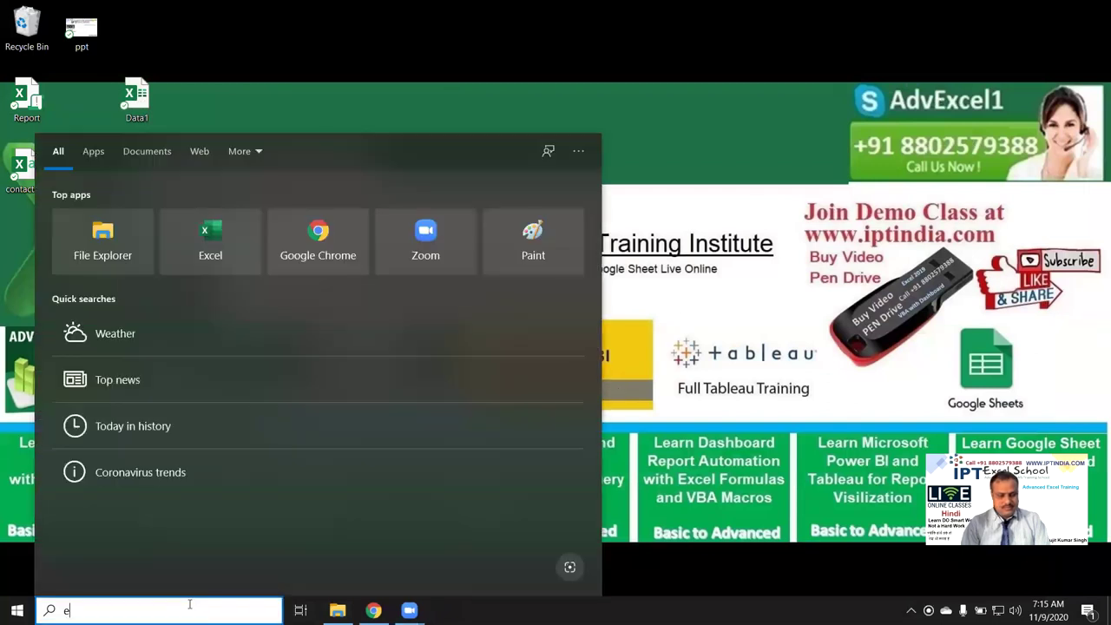
{"action": "type", "text": "xce"}
{"action": "left_click", "coordinate": [449, 211]}
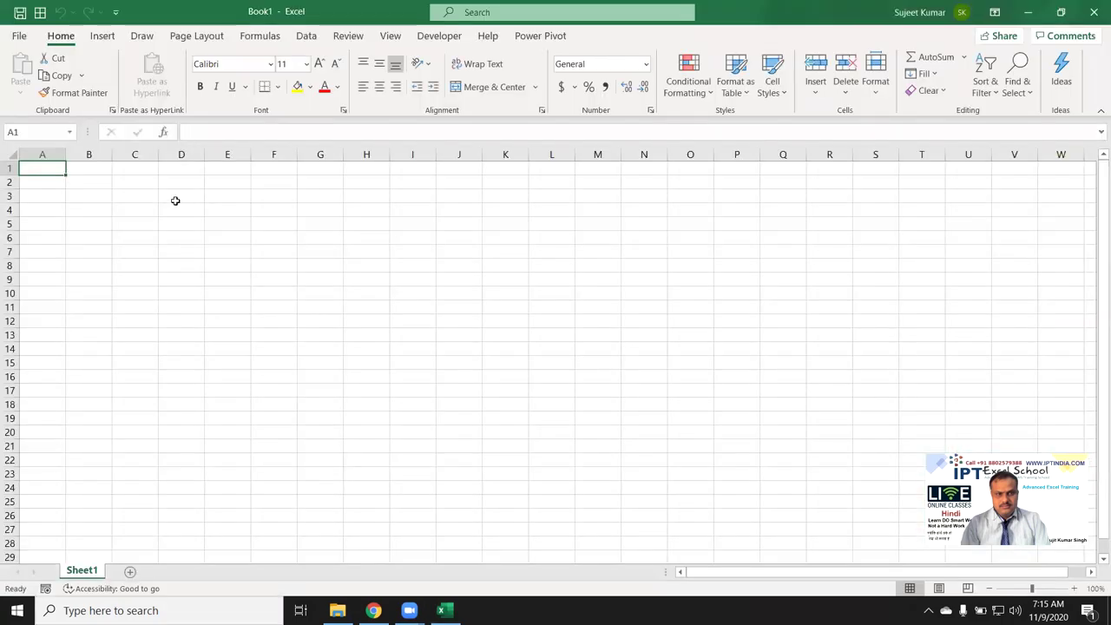
{"action": "left_click", "coordinate": [175, 201]}
Step: Open the New template gallery and preview, then dismiss, the Any year one-month calendar
{"action": "left_click", "coordinate": [18, 37]}
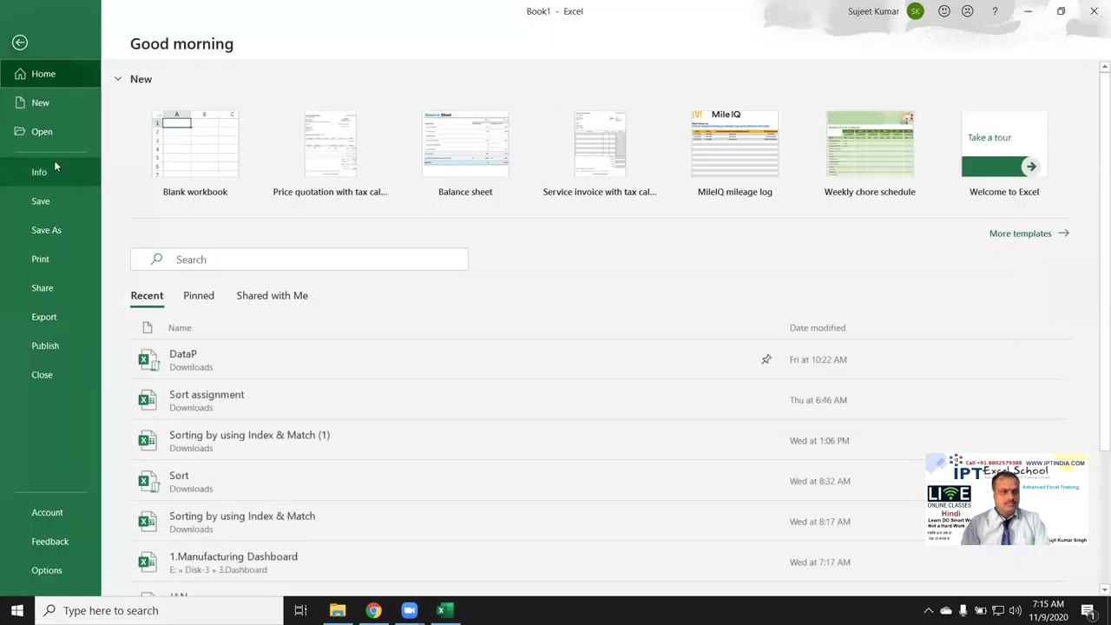
{"action": "left_click", "coordinate": [59, 113]}
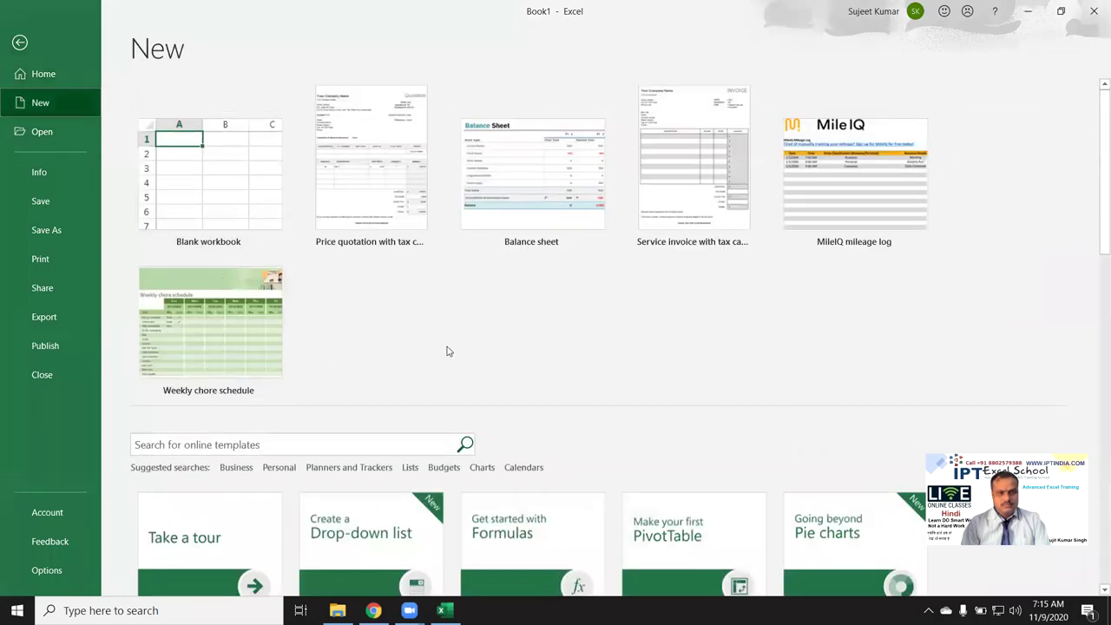
{"action": "scroll", "coordinate": [449, 349], "scroll_direction": "down", "scroll_amount": 3}
{"action": "scroll", "coordinate": [413, 401], "scroll_direction": "down", "scroll_amount": 2}
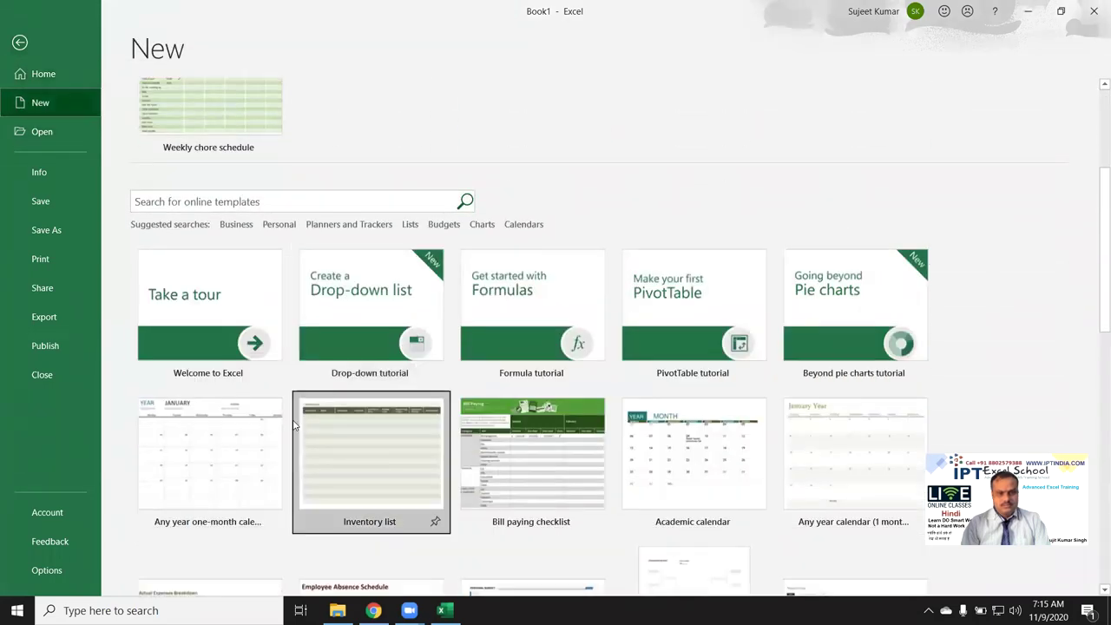
{"action": "left_click", "coordinate": [236, 447]}
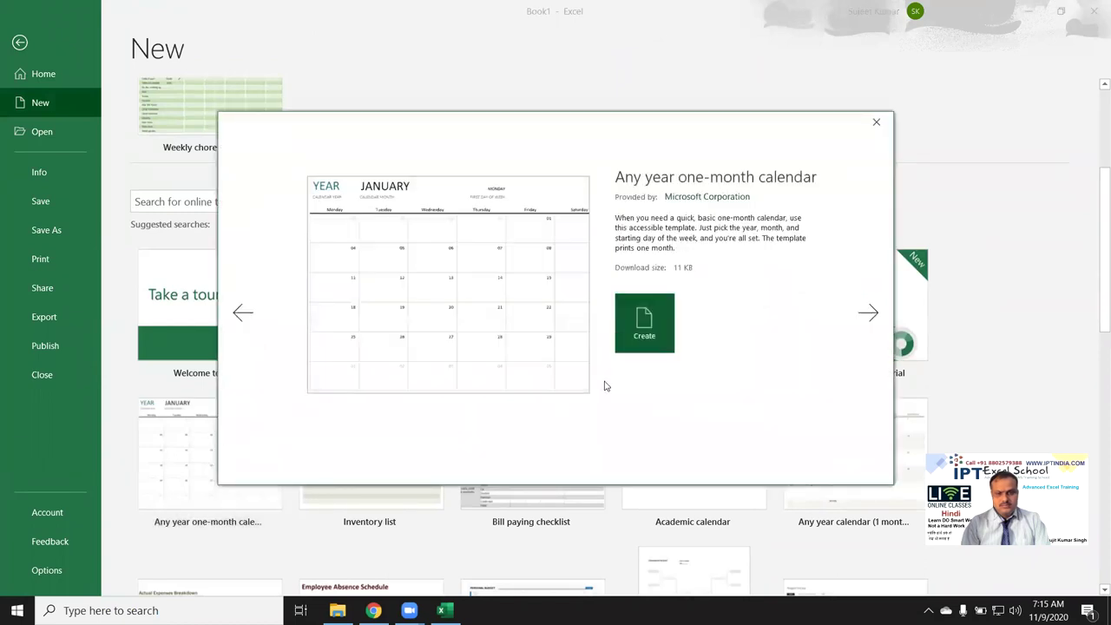
{"action": "key", "text": "Escape"}
Step: Scroll further down the gallery and preview the Seasonal photo calendar template
{"action": "scroll", "coordinate": [441, 422], "scroll_direction": "down", "scroll_amount": 2}
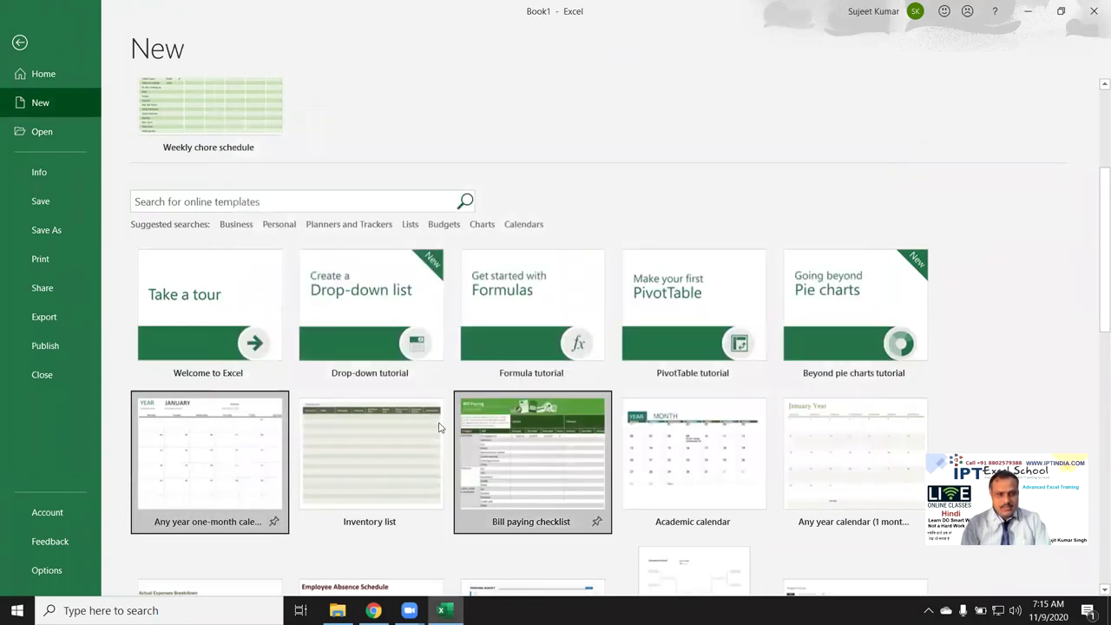
{"action": "scroll", "coordinate": [430, 434], "scroll_direction": "down", "scroll_amount": 2}
{"action": "scroll", "coordinate": [430, 443], "scroll_direction": "down", "scroll_amount": 2}
{"action": "scroll", "coordinate": [476, 467], "scroll_direction": "down", "scroll_amount": 2}
{"action": "scroll", "coordinate": [476, 467], "scroll_direction": "down", "scroll_amount": 1}
{"action": "scroll", "coordinate": [476, 467], "scroll_direction": "down", "scroll_amount": 2}
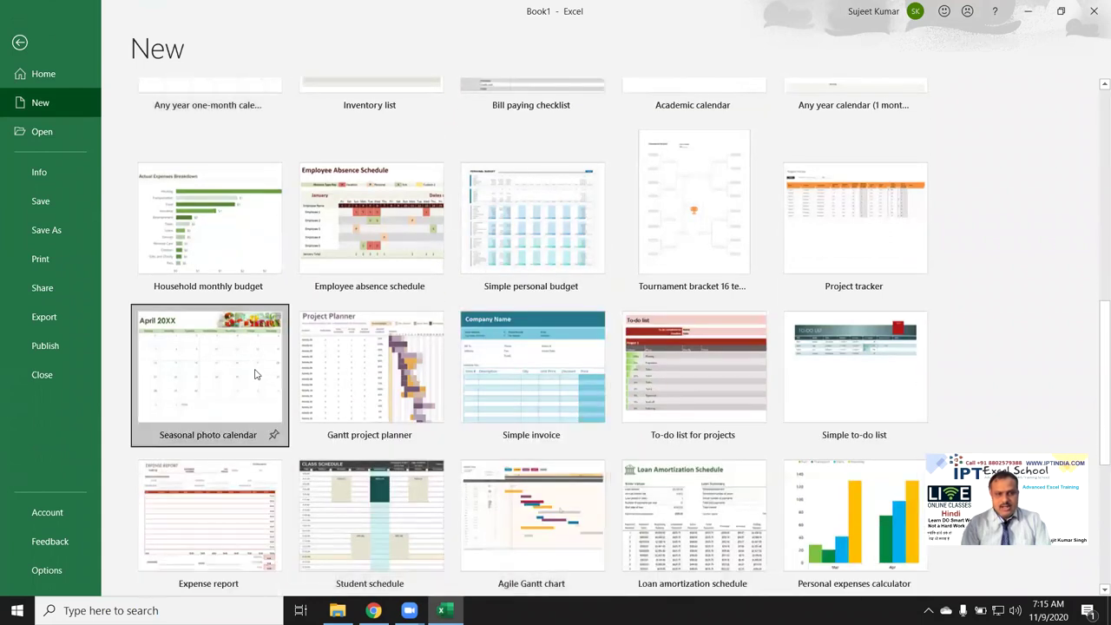
{"action": "left_click", "coordinate": [255, 373]}
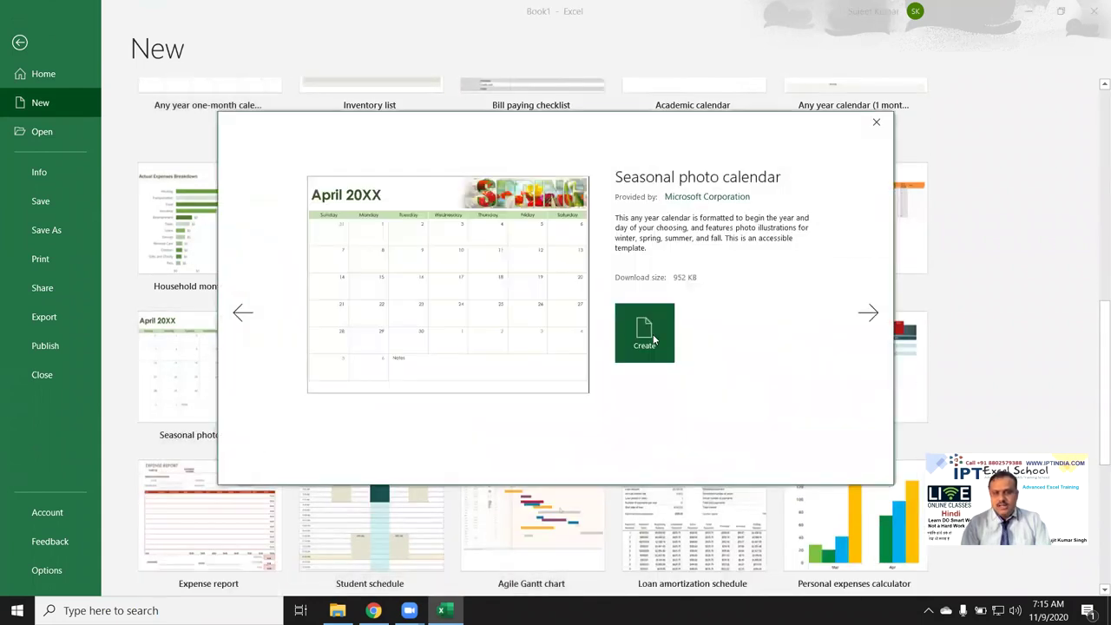
Step: Create the Seasonal photo calendar workbook and inspect its January sheet and year cell K5
{"action": "left_click", "coordinate": [655, 340]}
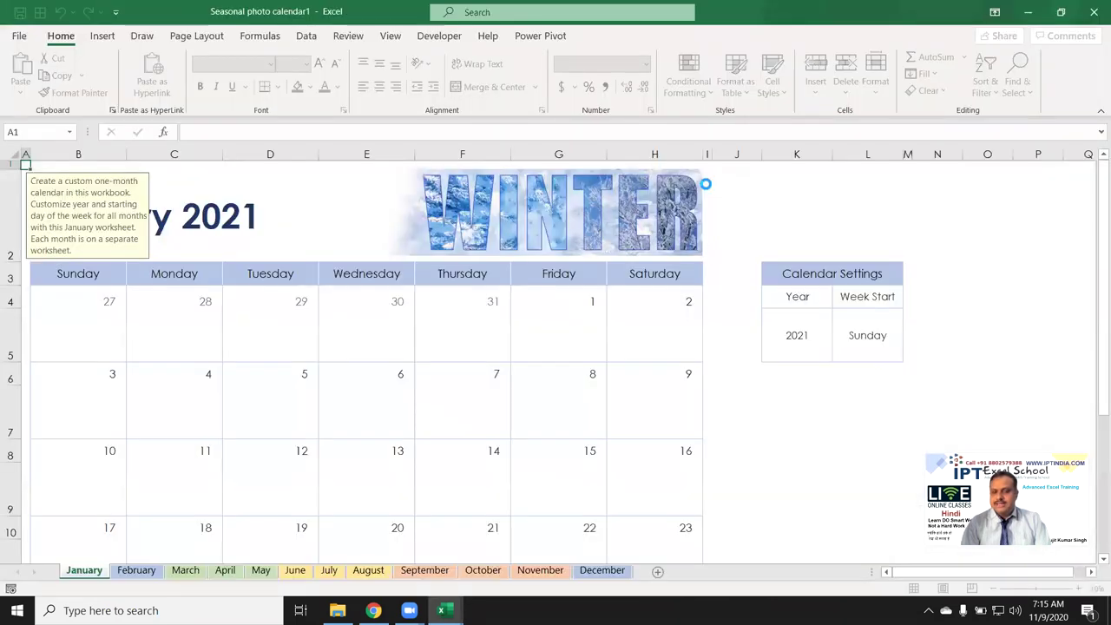
{"action": "left_click", "coordinate": [749, 401]}
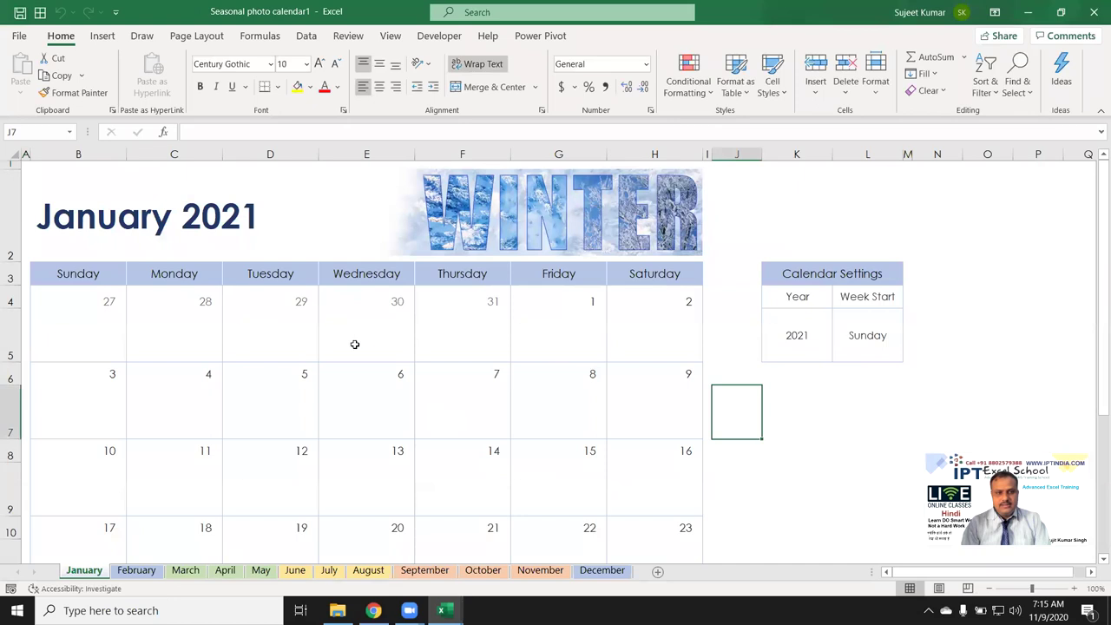
{"action": "left_click", "coordinate": [654, 200]}
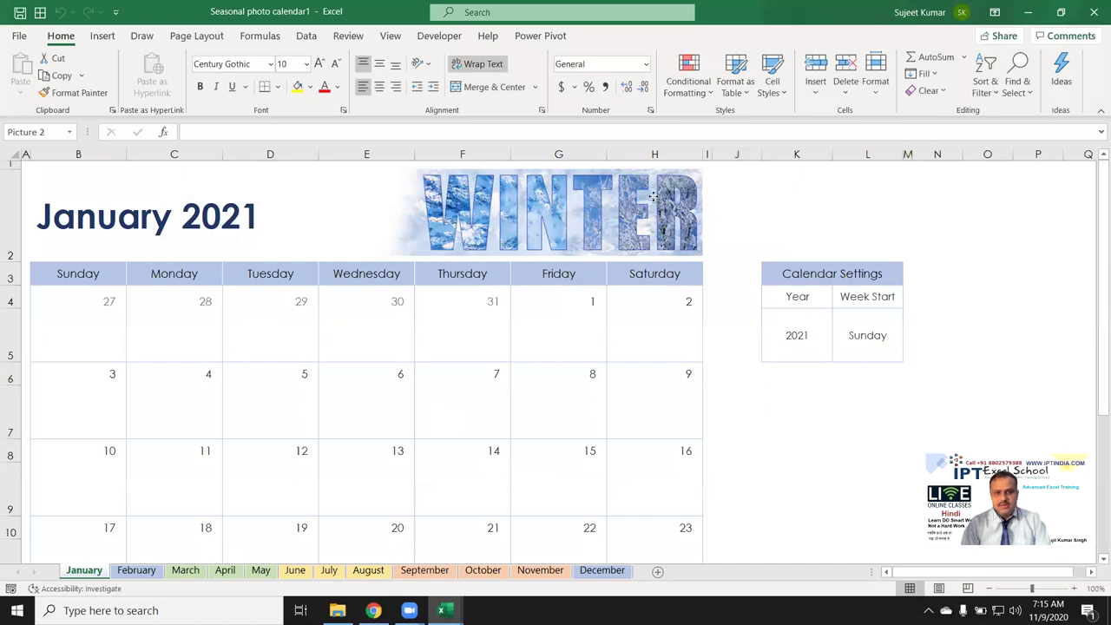
{"action": "left_click", "coordinate": [253, 221]}
{"action": "left_click", "coordinate": [139, 570]}
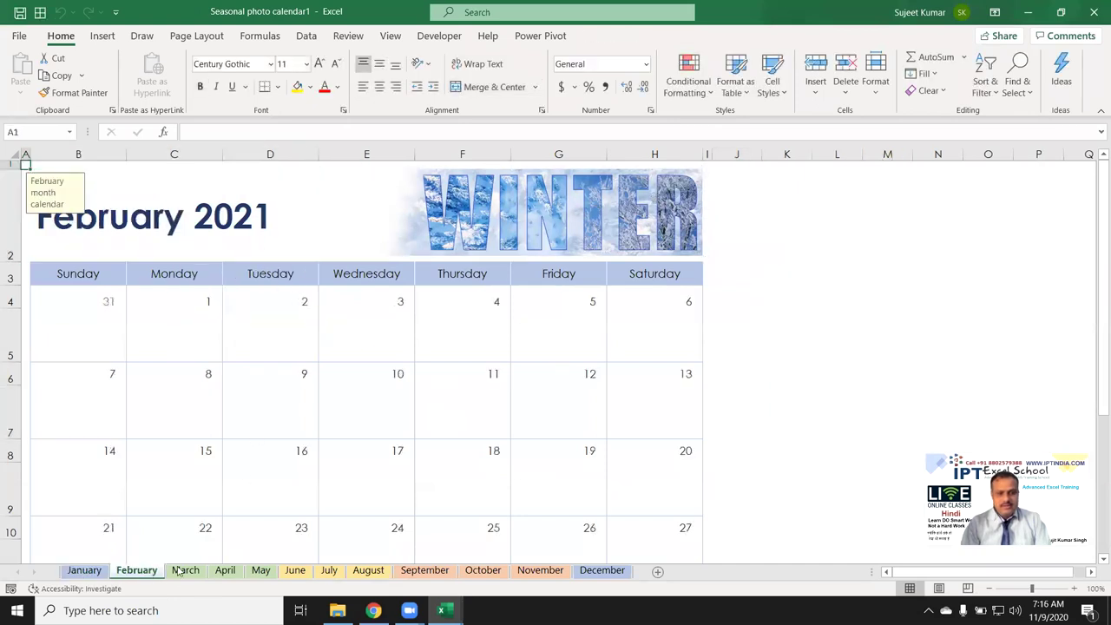
{"action": "left_click", "coordinate": [84, 570]}
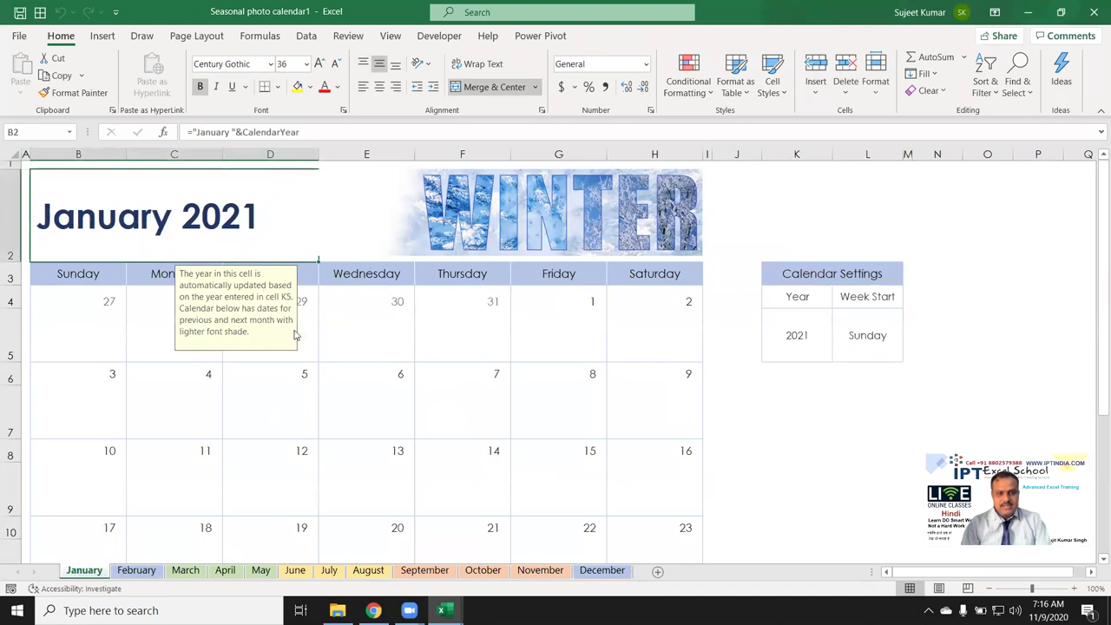
{"action": "left_click", "coordinate": [813, 338]}
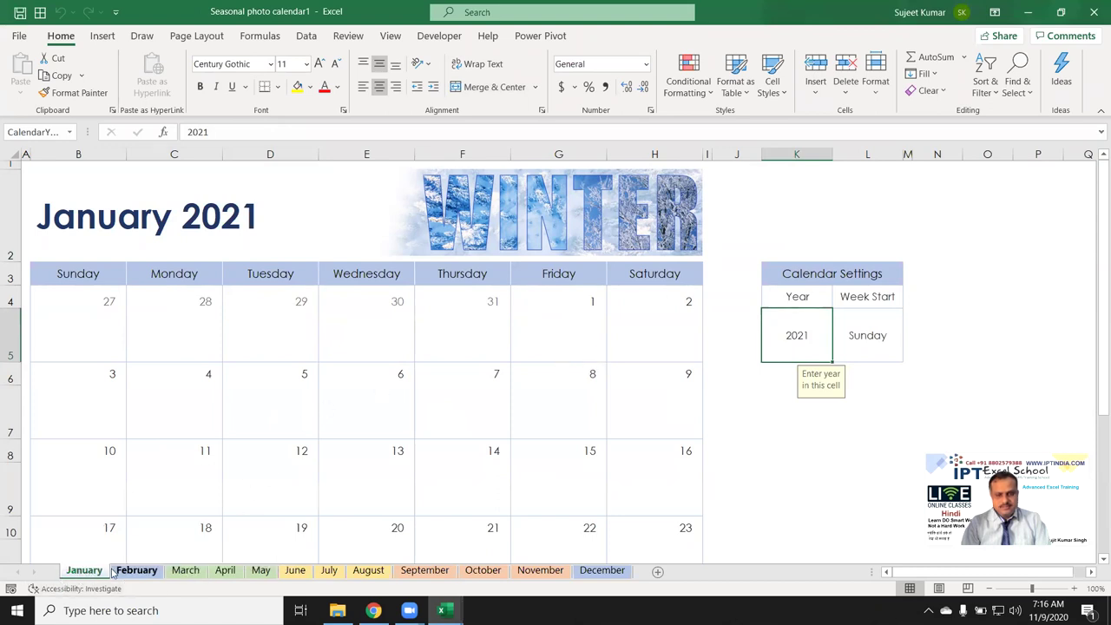
Step: Flip through the June, August, October, November and December calendar sheets
{"action": "left_click", "coordinate": [295, 570]}
{"action": "left_click", "coordinate": [368, 571]}
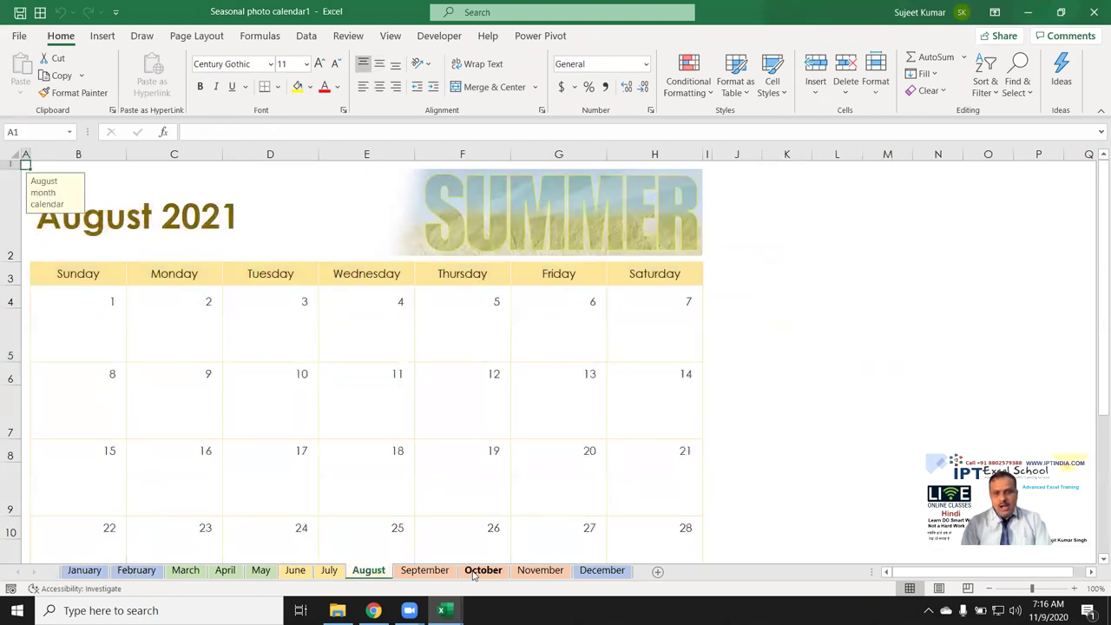
{"action": "left_click", "coordinate": [483, 570]}
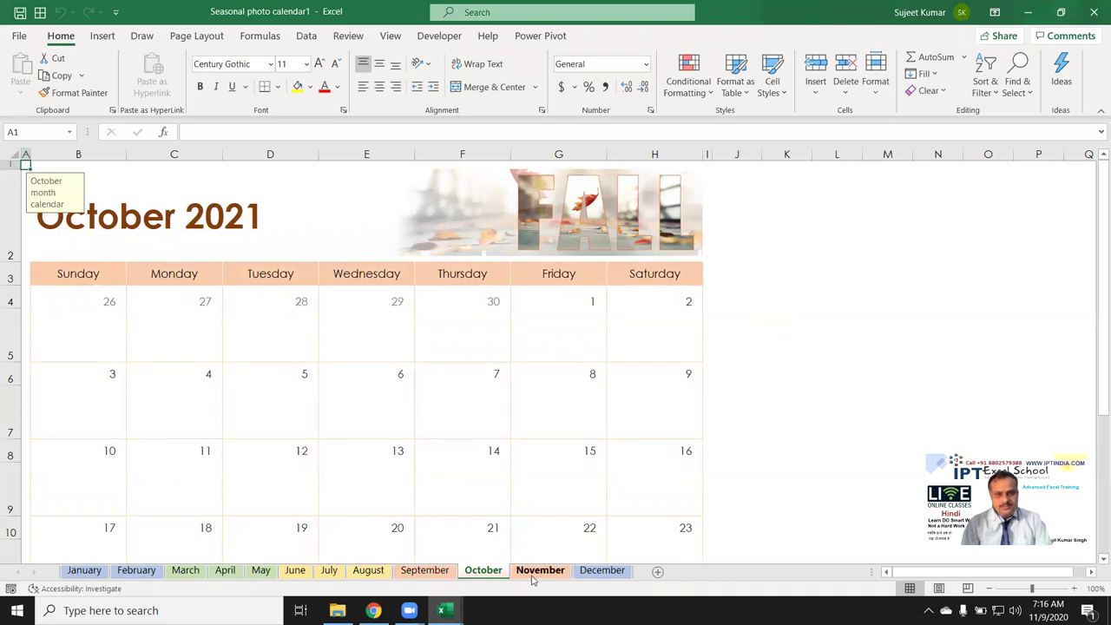
{"action": "left_click", "coordinate": [533, 578]}
{"action": "left_click", "coordinate": [594, 574]}
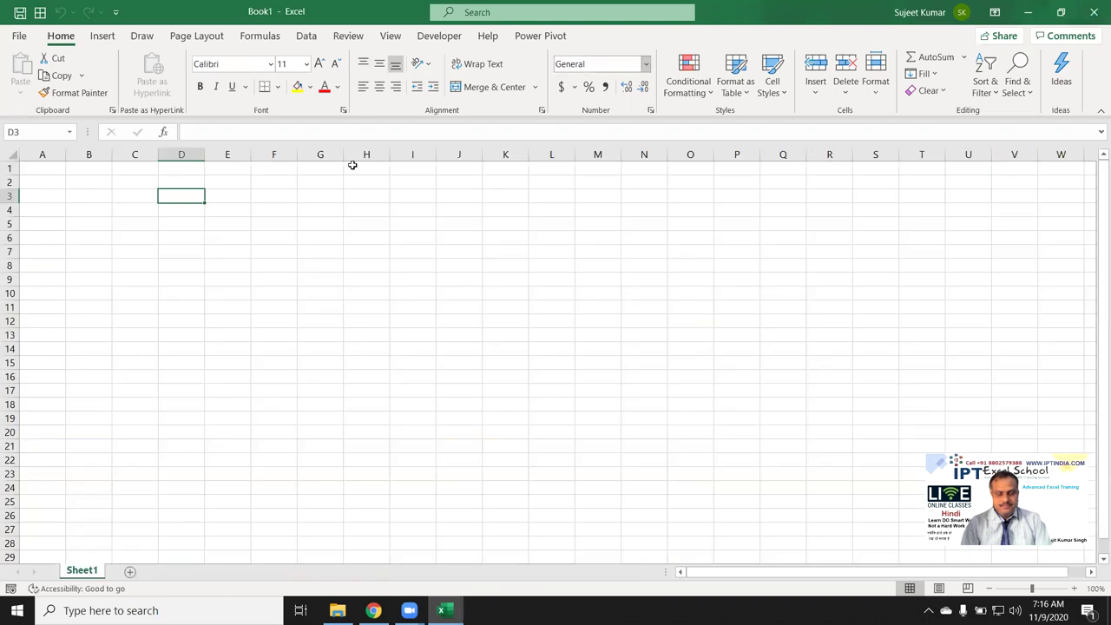
Step: Open Book1's File backstage and glance over the Open page and the Home page
{"action": "left_click", "coordinate": [19, 36]}
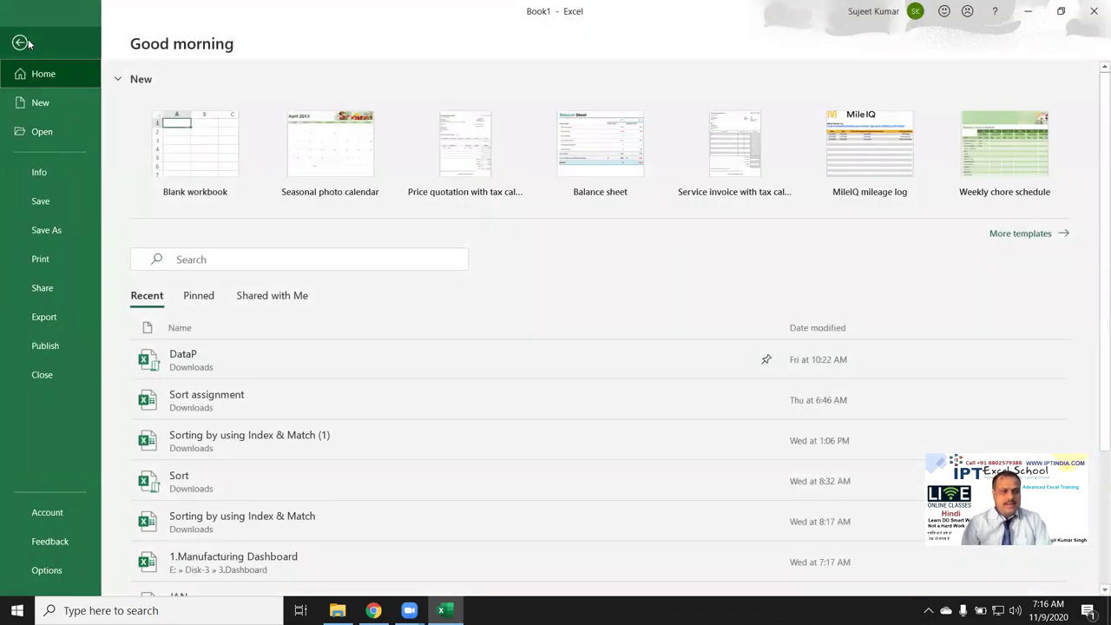
{"action": "left_click", "coordinate": [50, 132]}
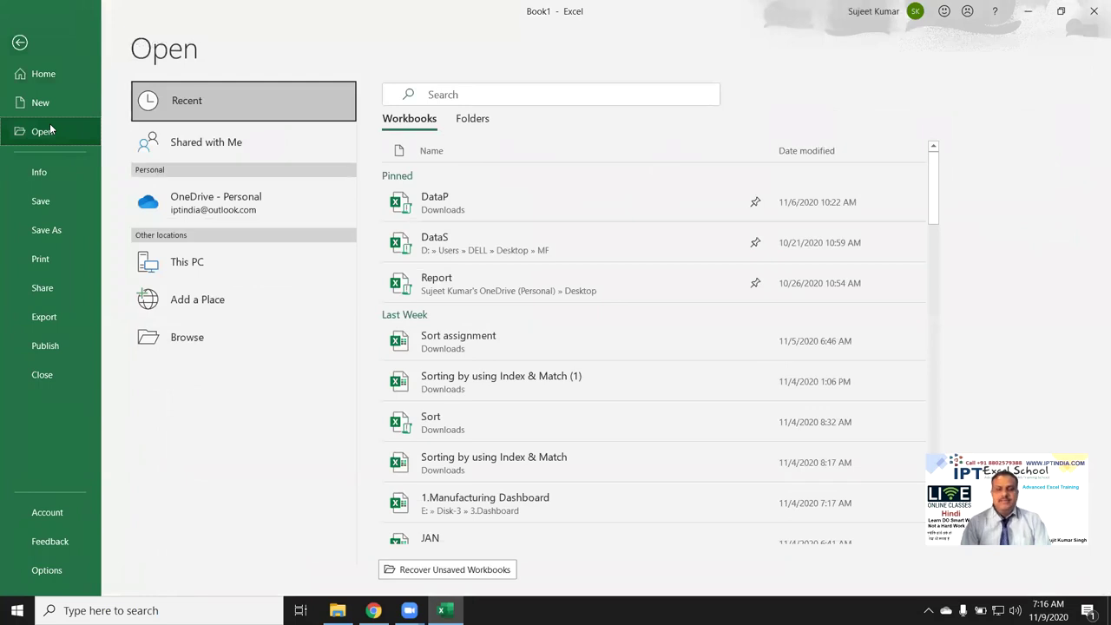
{"action": "scroll", "coordinate": [536, 214], "scroll_direction": "down", "scroll_amount": 3}
{"action": "scroll", "coordinate": [536, 214], "scroll_direction": "up", "scroll_amount": 3}
{"action": "left_click", "coordinate": [28, 80]}
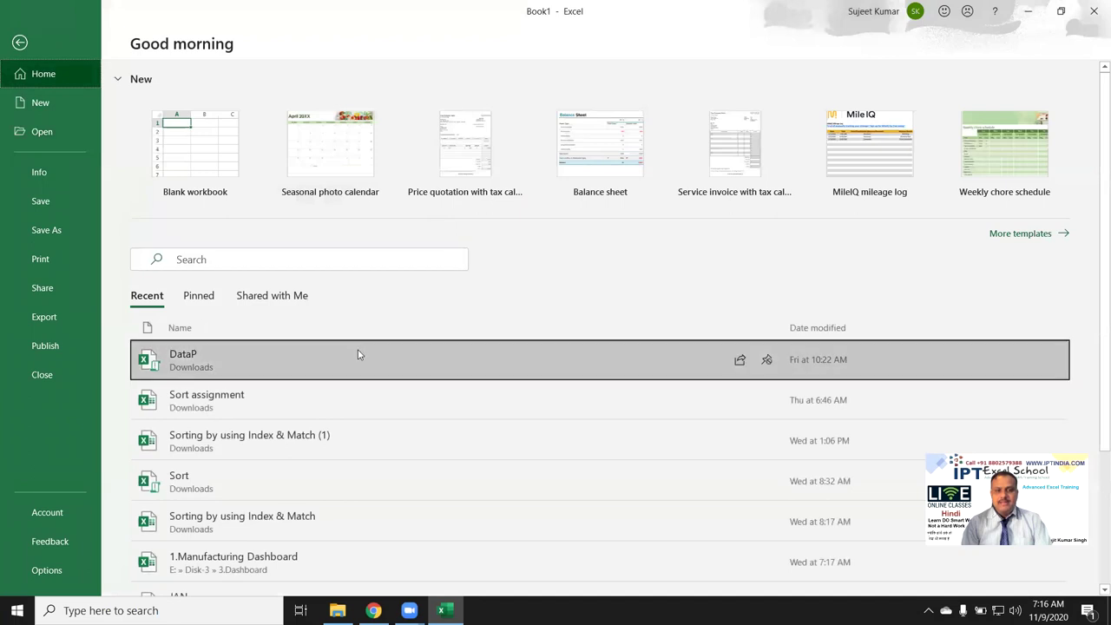
{"action": "scroll", "coordinate": [356, 354], "scroll_direction": "down", "scroll_amount": 3}
{"action": "mouse_move", "coordinate": [375, 481]}
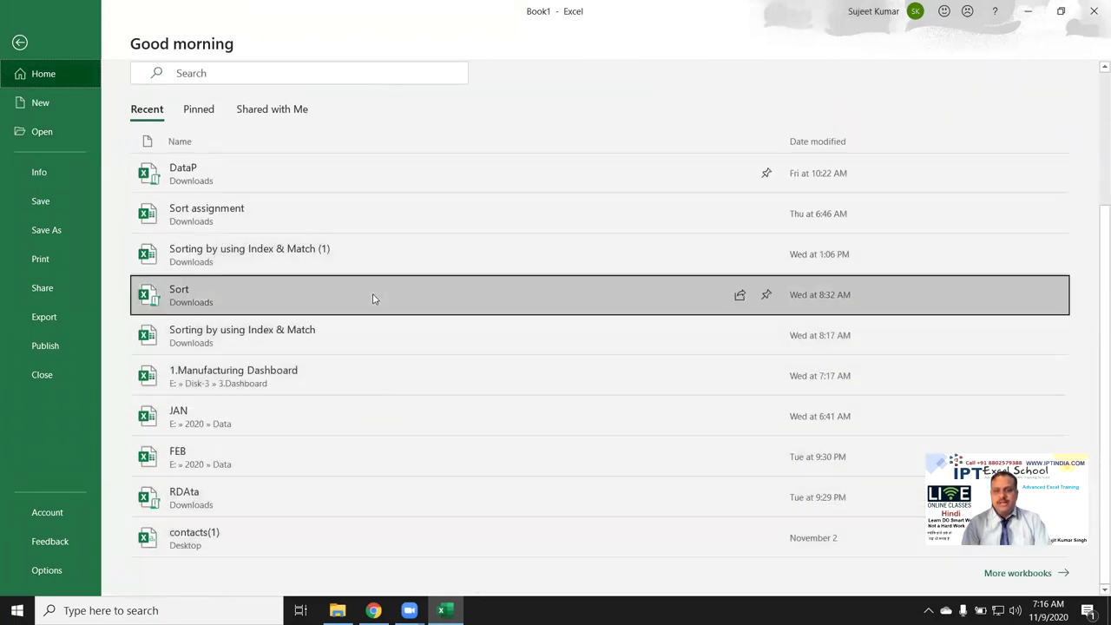
{"action": "scroll", "coordinate": [198, 302], "scroll_direction": "up", "scroll_amount": 3}
Step: Scroll through the Recent workbooks list on the Open page and try its search box
{"action": "left_click", "coordinate": [42, 131]}
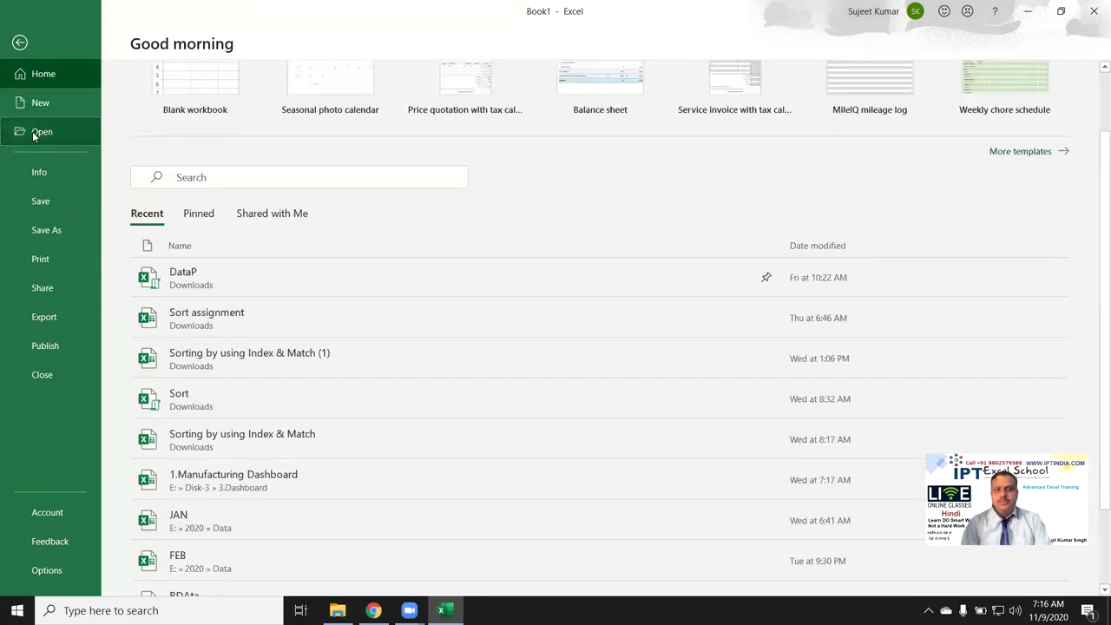
{"action": "mouse_move", "coordinate": [533, 202]}
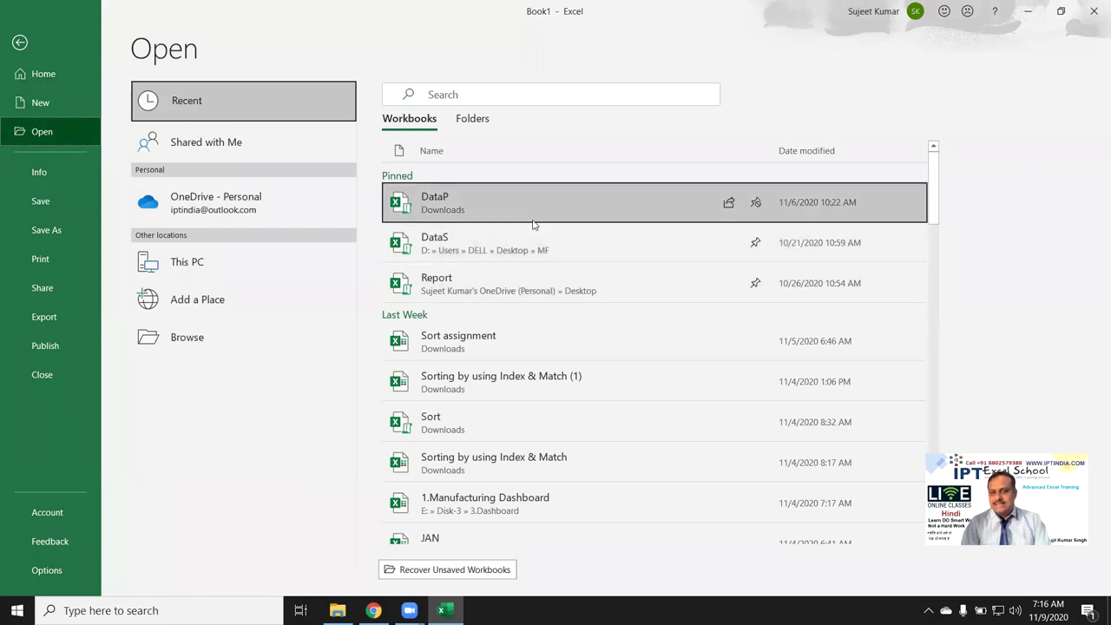
{"action": "scroll", "coordinate": [533, 228], "scroll_direction": "down", "scroll_amount": 3}
{"action": "scroll", "coordinate": [564, 248], "scroll_direction": "down", "scroll_amount": 5}
{"action": "scroll", "coordinate": [530, 251], "scroll_direction": "down", "scroll_amount": 5}
{"action": "scroll", "coordinate": [534, 256], "scroll_direction": "down", "scroll_amount": 3}
{"action": "scroll", "coordinate": [533, 251], "scroll_direction": "down", "scroll_amount": 5}
{"action": "scroll", "coordinate": [532, 248], "scroll_direction": "down", "scroll_amount": 1}
{"action": "scroll", "coordinate": [525, 241], "scroll_direction": "up", "scroll_amount": 5}
{"action": "scroll", "coordinate": [518, 234], "scroll_direction": "up", "scroll_amount": 3}
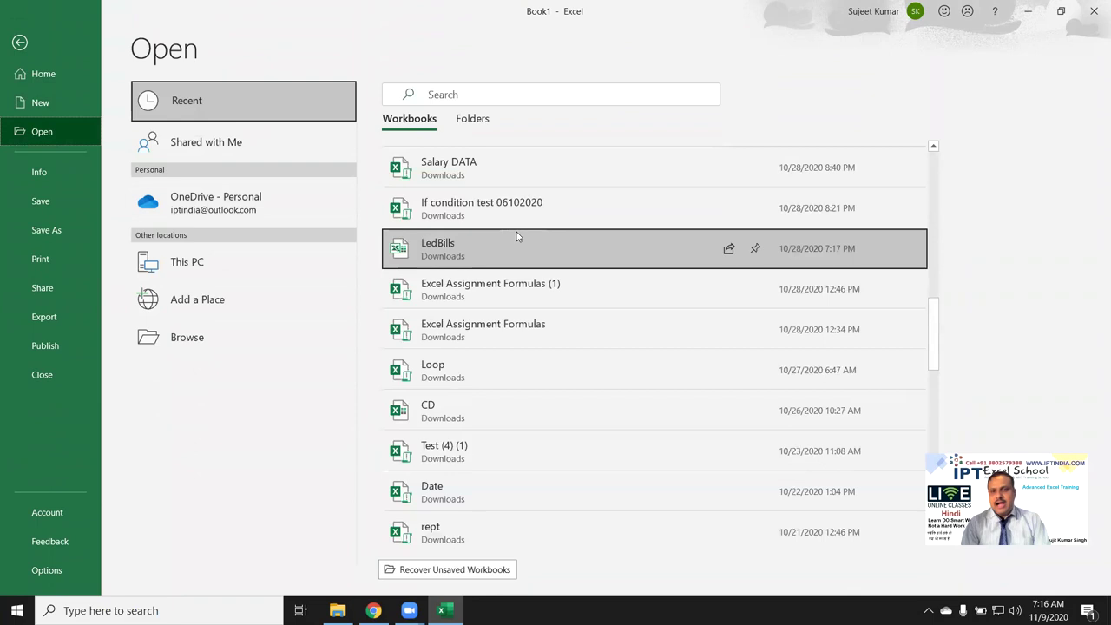
{"action": "scroll", "coordinate": [517, 235], "scroll_direction": "up", "scroll_amount": 5}
{"action": "scroll", "coordinate": [514, 235], "scroll_direction": "up", "scroll_amount": 3}
{"action": "scroll", "coordinate": [512, 236], "scroll_direction": "up", "scroll_amount": 2}
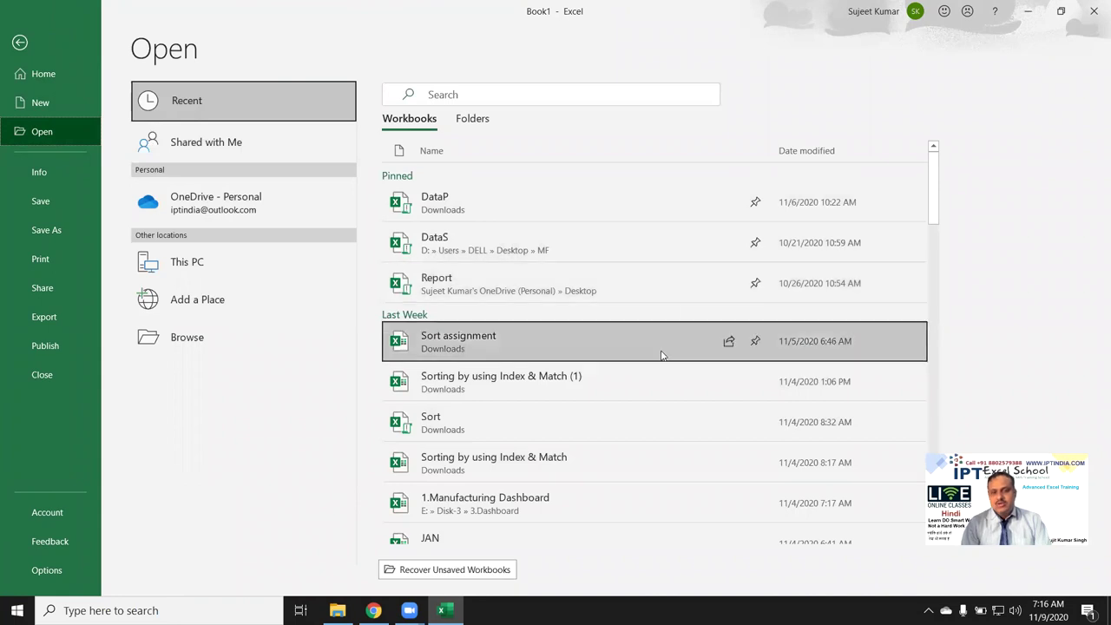
{"action": "scroll", "coordinate": [660, 357], "scroll_direction": "down", "scroll_amount": 4}
{"action": "scroll", "coordinate": [660, 360], "scroll_direction": "down", "scroll_amount": 4}
{"action": "scroll", "coordinate": [659, 362], "scroll_direction": "down", "scroll_amount": 3}
{"action": "scroll", "coordinate": [657, 366], "scroll_direction": "down", "scroll_amount": 5}
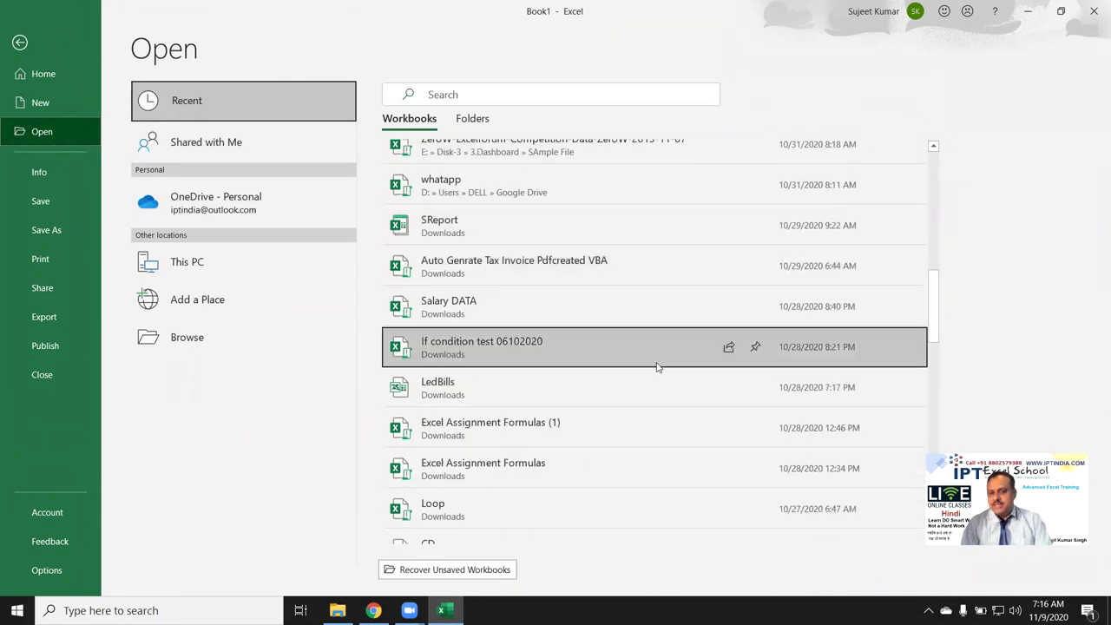
{"action": "scroll", "coordinate": [656, 366], "scroll_direction": "down", "scroll_amount": 5}
{"action": "scroll", "coordinate": [654, 362], "scroll_direction": "up", "scroll_amount": 5}
{"action": "scroll", "coordinate": [496, 194], "scroll_direction": "up", "scroll_amount": 5}
{"action": "left_click", "coordinate": [443, 96]}
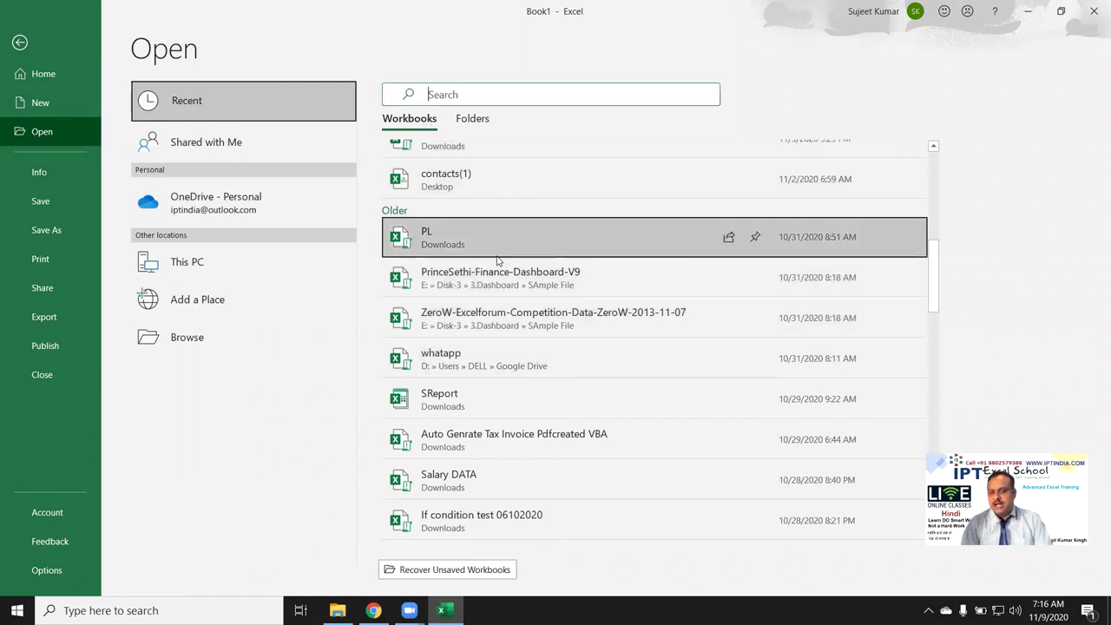
Step: Scroll the recent Folders list, then show workbooks Shared with Me such as Apr, Amar, Att and PPT
{"action": "left_click", "coordinate": [475, 127]}
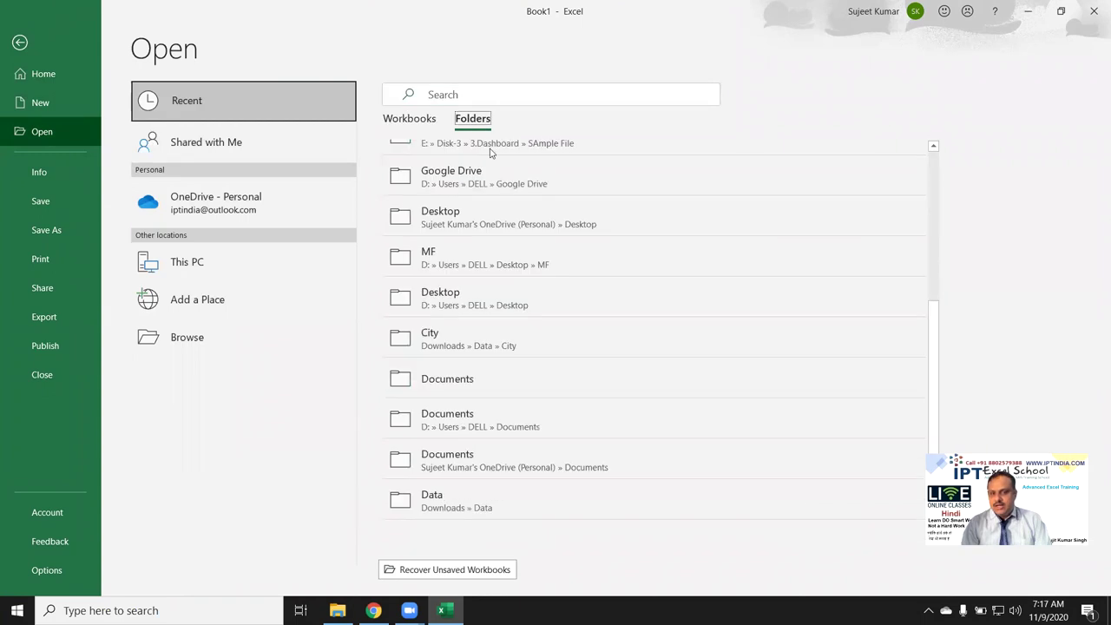
{"action": "scroll", "coordinate": [571, 304], "scroll_direction": "up", "scroll_amount": 1}
{"action": "scroll", "coordinate": [570, 304], "scroll_direction": "up", "scroll_amount": 3}
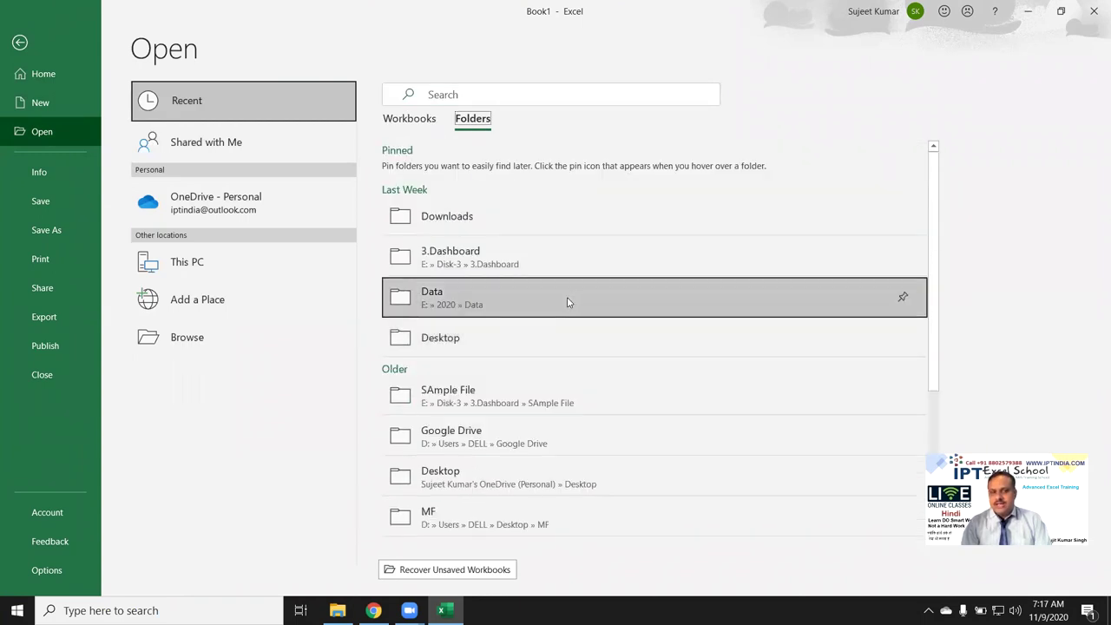
{"action": "scroll", "coordinate": [569, 302], "scroll_direction": "down", "scroll_amount": 3}
{"action": "scroll", "coordinate": [562, 321], "scroll_direction": "down", "scroll_amount": 2}
{"action": "scroll", "coordinate": [562, 356], "scroll_direction": "up", "scroll_amount": 4}
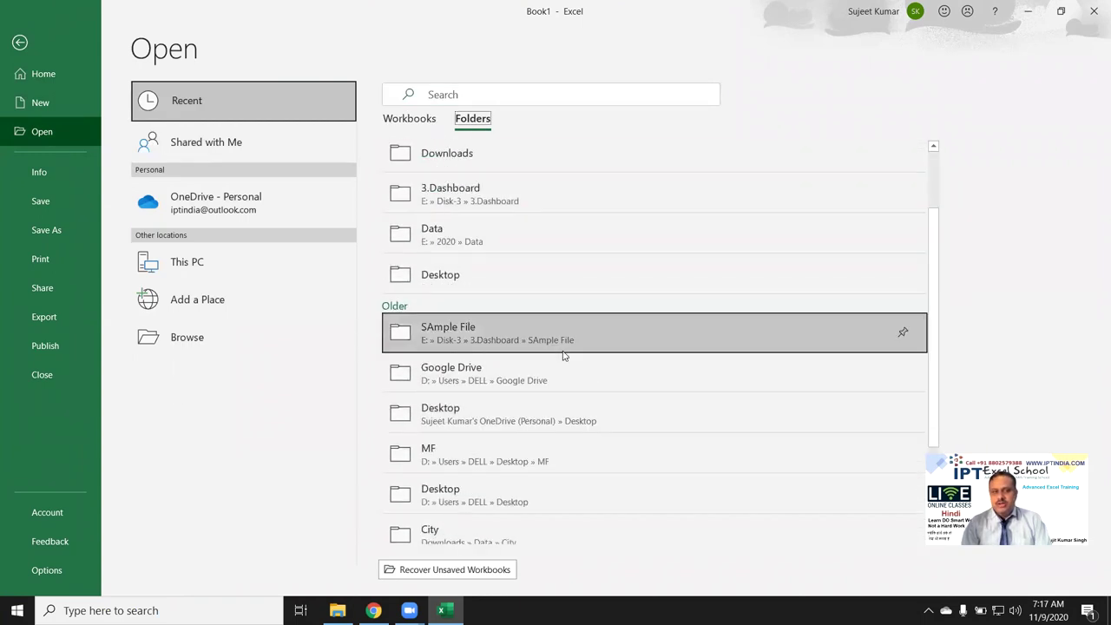
{"action": "scroll", "coordinate": [562, 355], "scroll_direction": "up", "scroll_amount": 1}
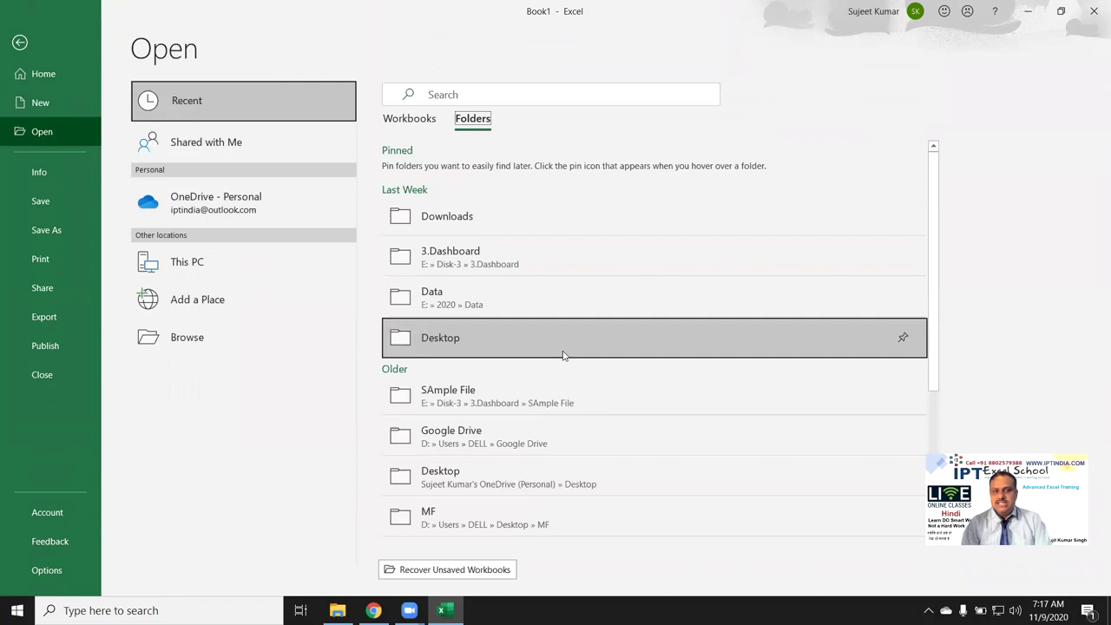
{"action": "left_click", "coordinate": [203, 145]}
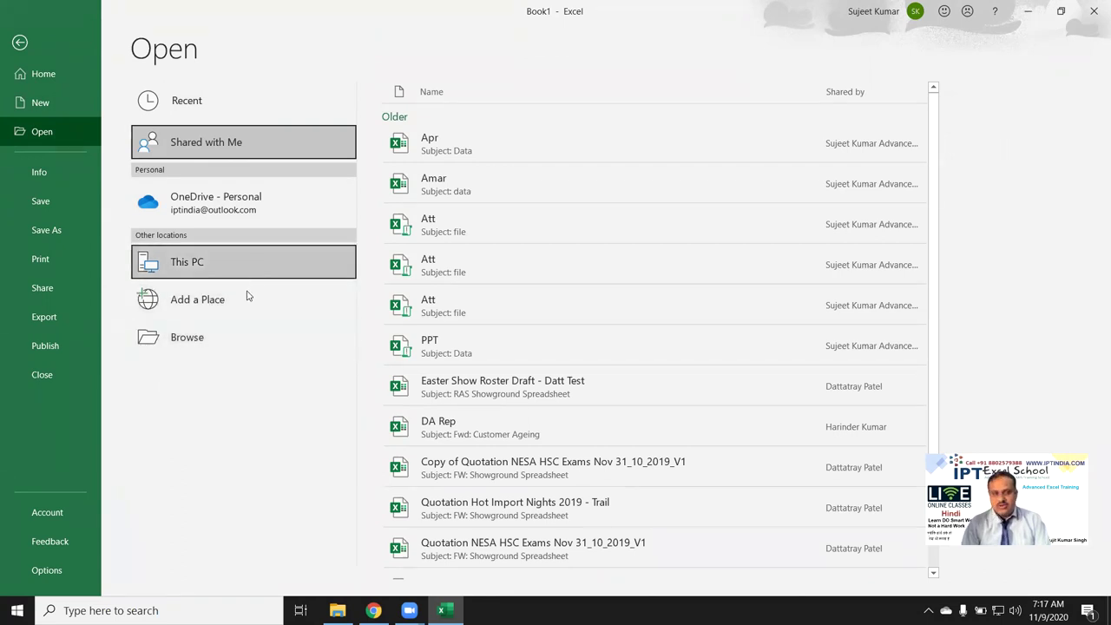
Step: List the Documents folder under This PC on the Open page
{"action": "left_click", "coordinate": [232, 256]}
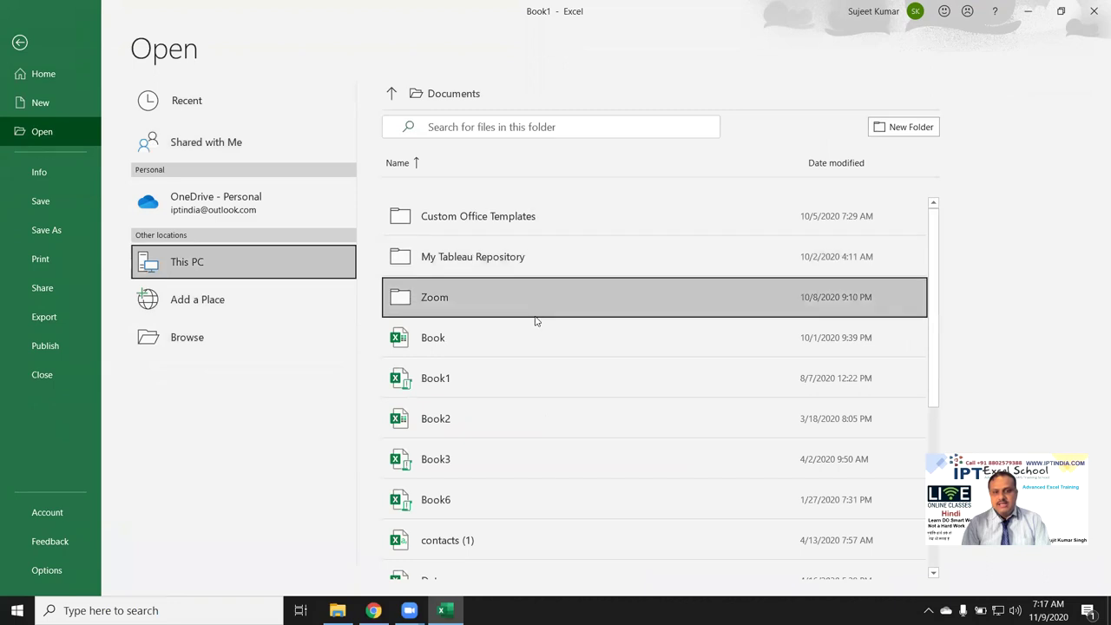
{"action": "scroll", "coordinate": [501, 252], "scroll_direction": "down", "scroll_amount": 2}
{"action": "scroll", "coordinate": [501, 252], "scroll_direction": "up", "scroll_amount": 1}
{"action": "scroll", "coordinate": [496, 281], "scroll_direction": "up", "scroll_amount": 2}
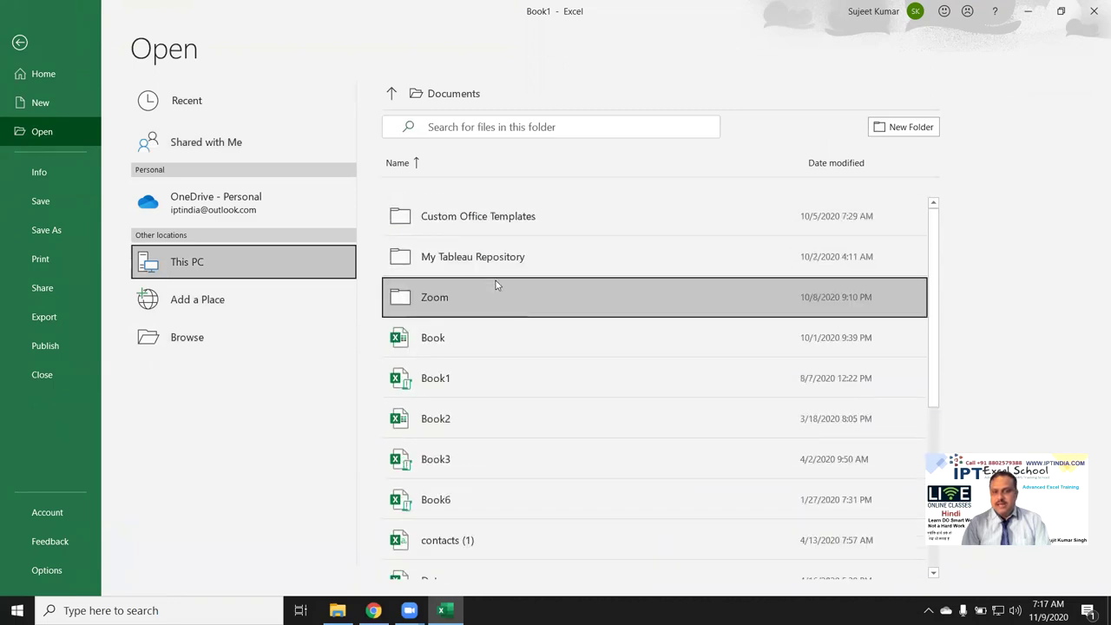
Step: Bring up the full Open dialog on Documents, reposition it, then close it
{"action": "left_click", "coordinate": [179, 339]}
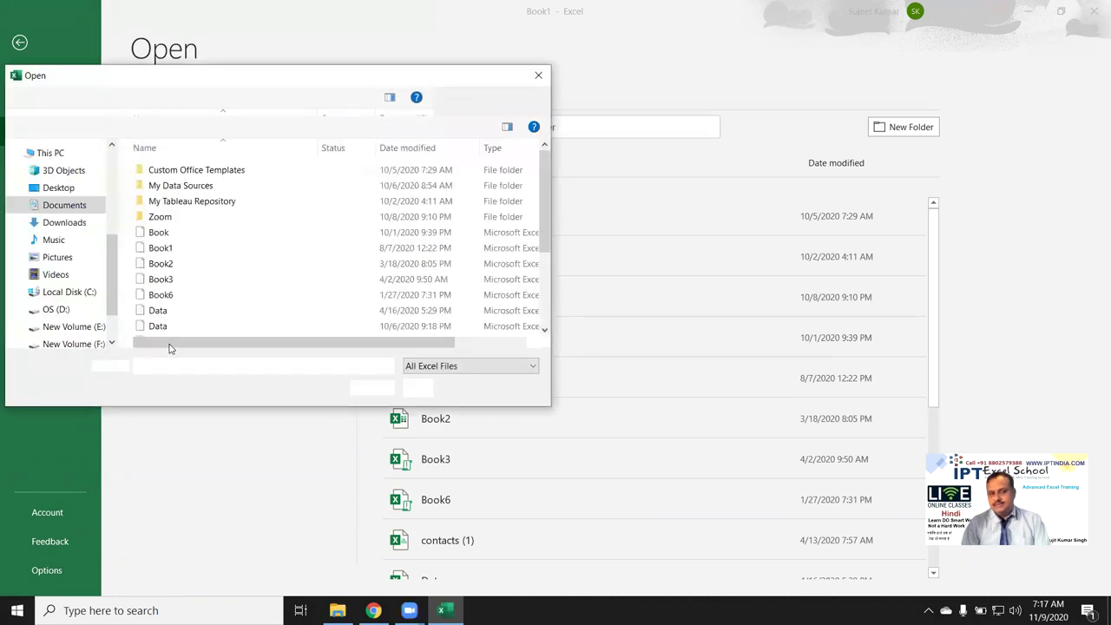
{"action": "left_click_drag", "start_coordinate": [231, 82], "coordinate": [429, 71]}
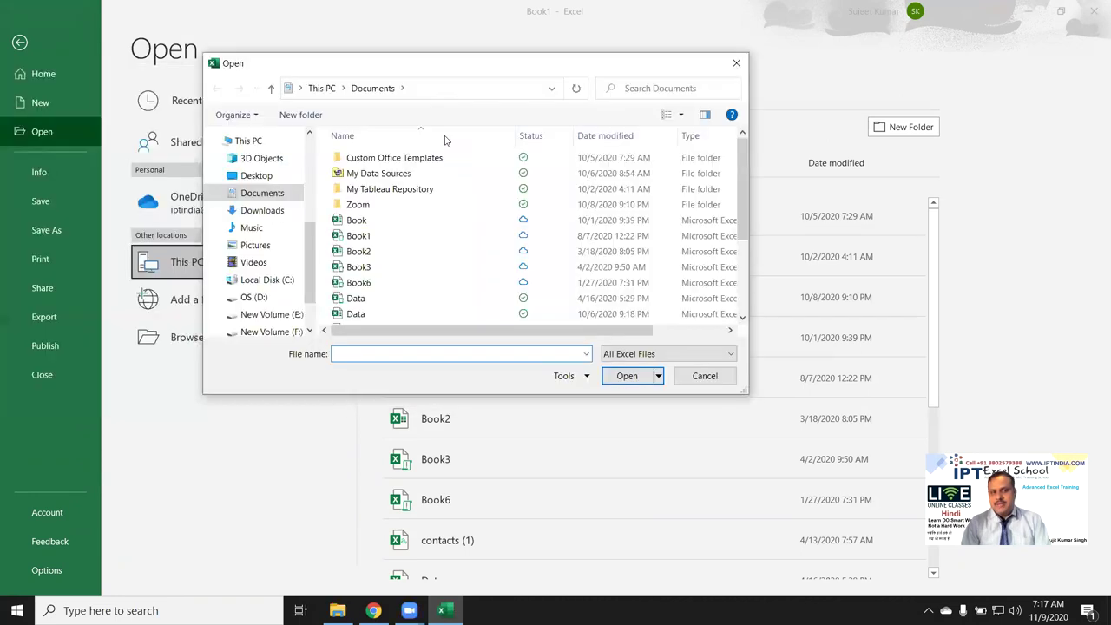
{"action": "scroll", "coordinate": [421, 260], "scroll_direction": "down", "scroll_amount": 3}
{"action": "scroll", "coordinate": [417, 265], "scroll_direction": "up", "scroll_amount": 3}
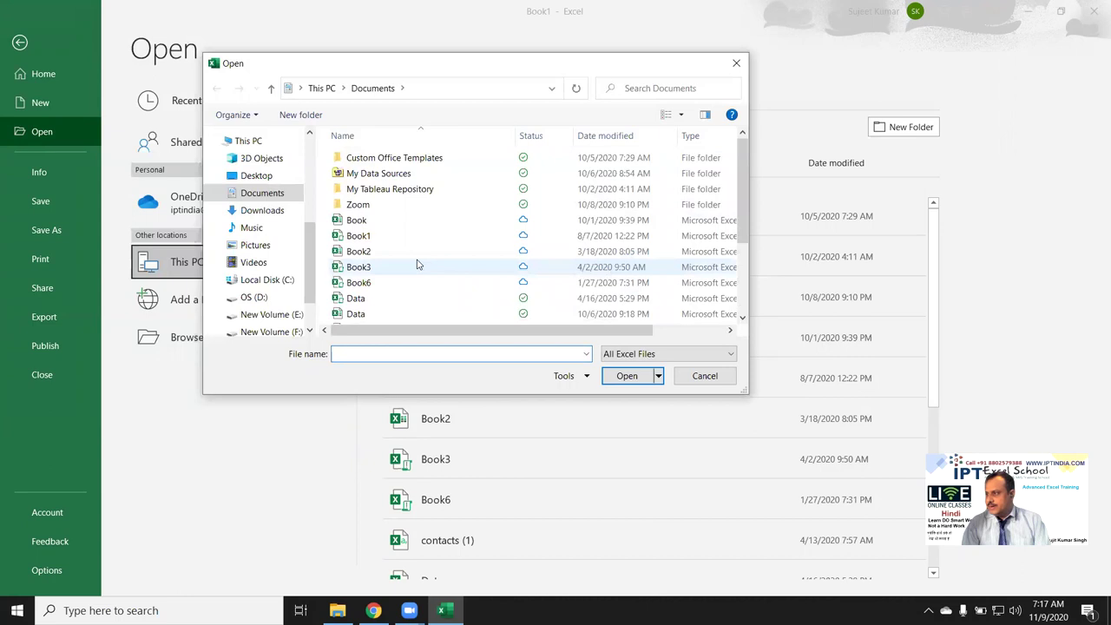
{"action": "left_click", "coordinate": [731, 70]}
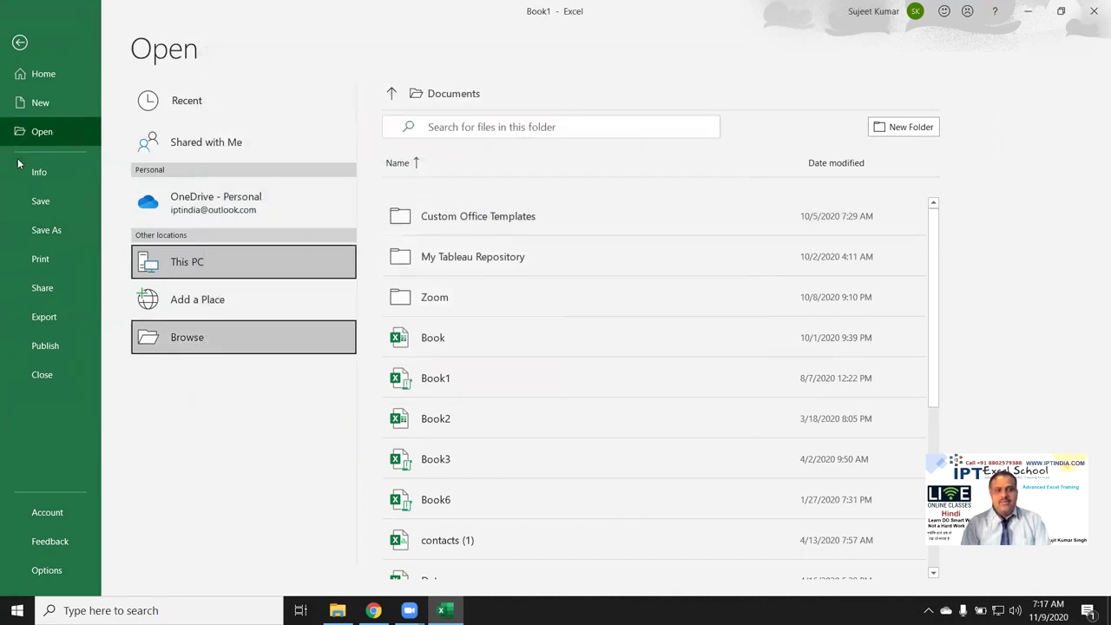
Step: View Book1's Info page, then exit backstage to the blank Sheet1 worksheet
{"action": "left_click", "coordinate": [35, 171]}
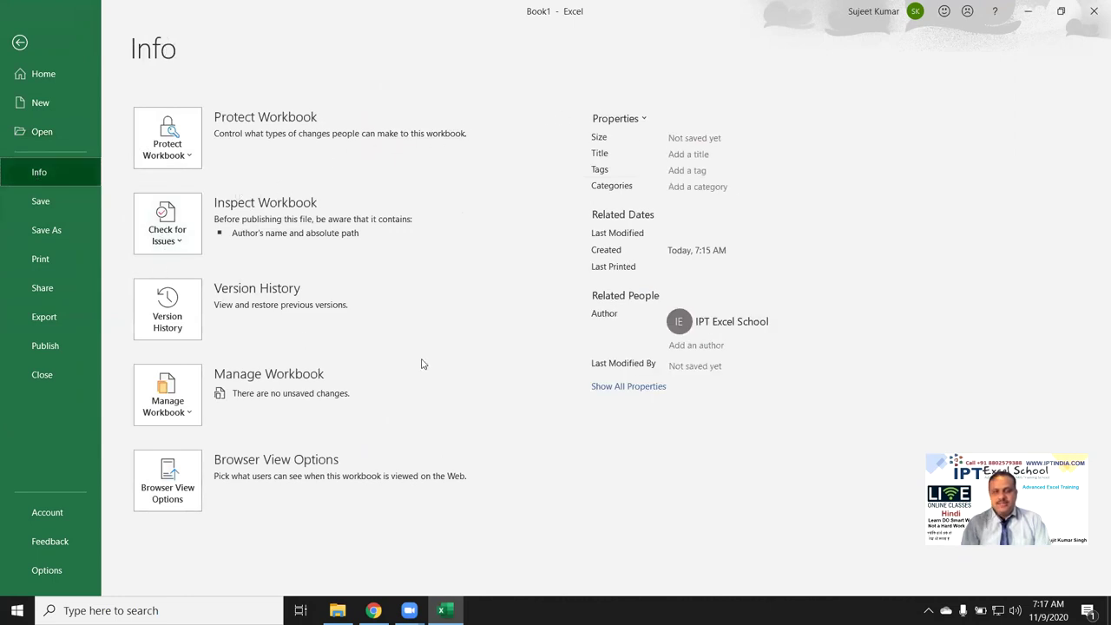
{"action": "key", "text": "Escape"}
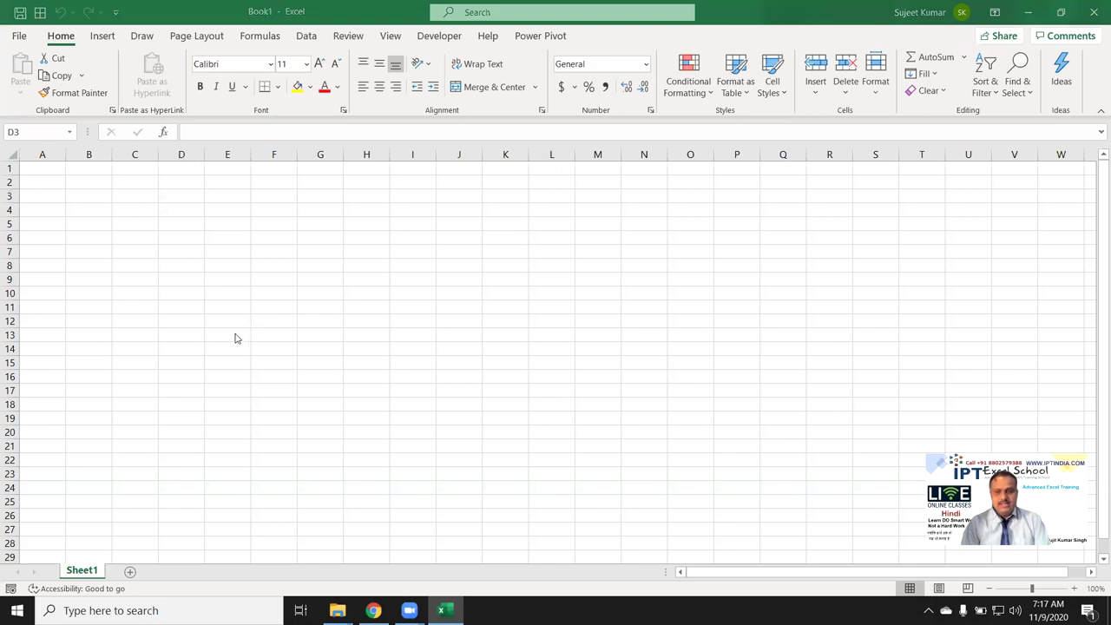
{"action": "key", "text": "super+e"}
Step: Minimize all windows with Win+D to reveal the desktop's Report, Data1 and contacts (1) files
{"action": "key", "text": "super+d"}
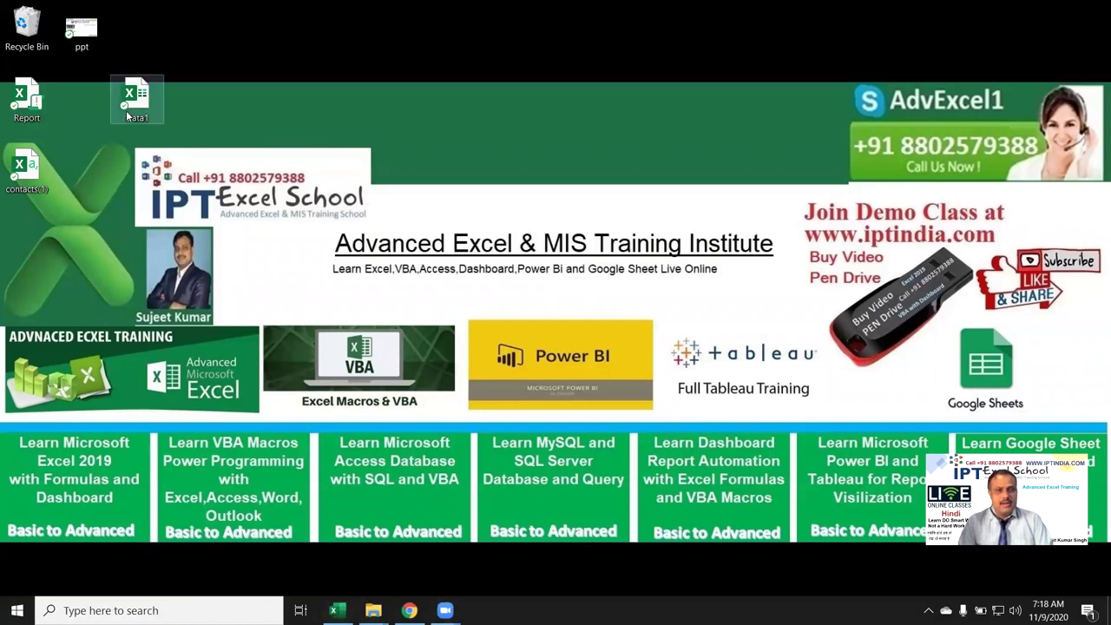
{"action": "mouse_move", "coordinate": [136, 99]}
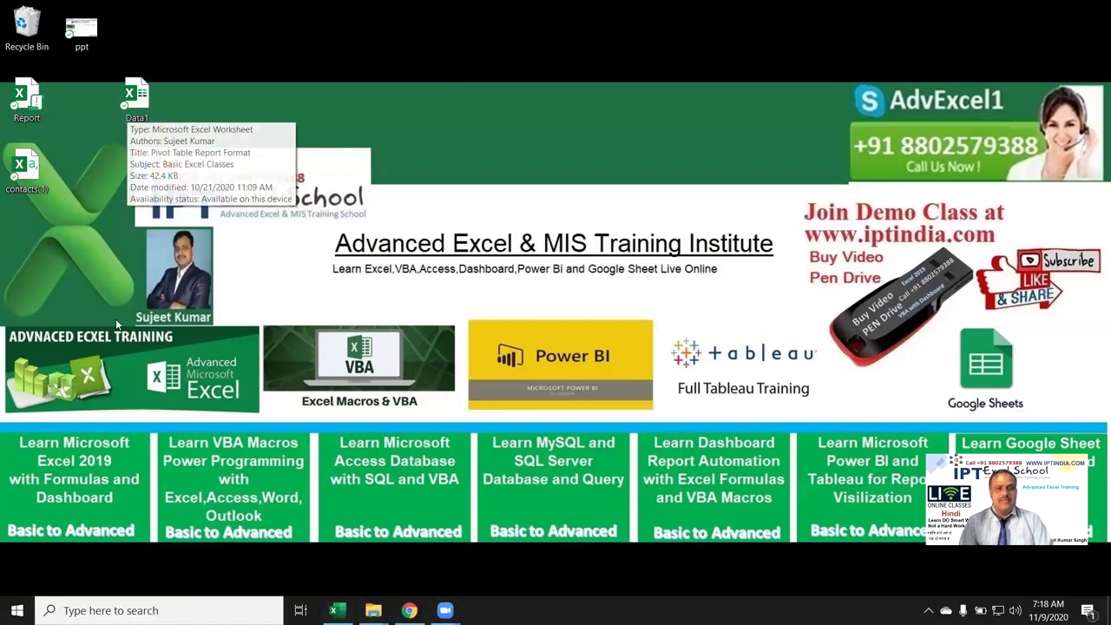
Step: Select the Data1 workbook icon on the desktop
{"action": "left_click", "coordinate": [144, 88]}
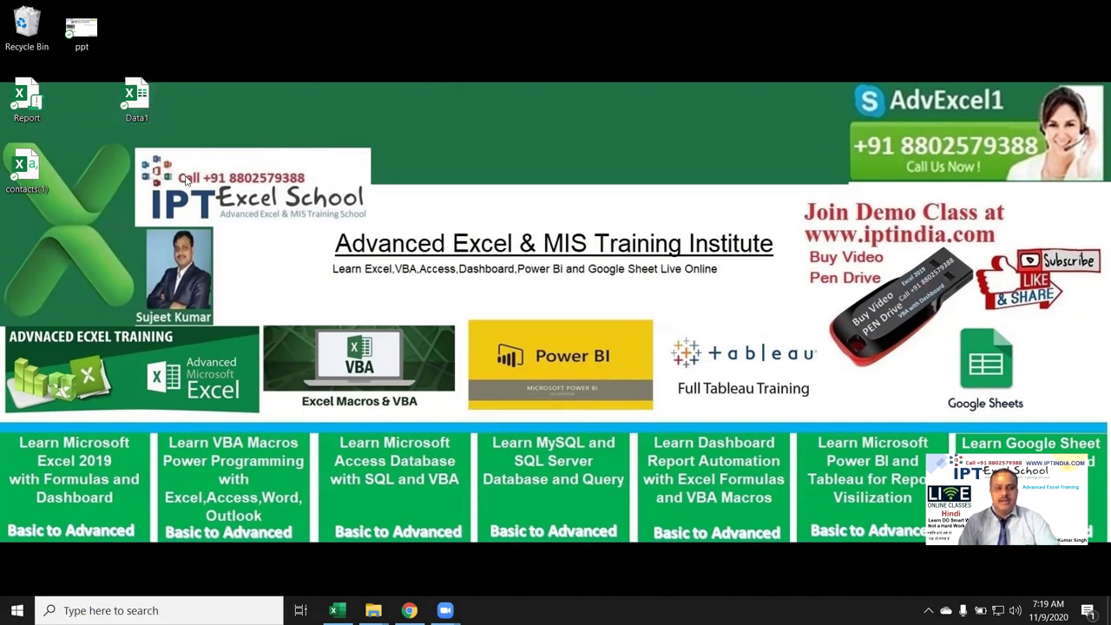
{"action": "left_click", "coordinate": [141, 101]}
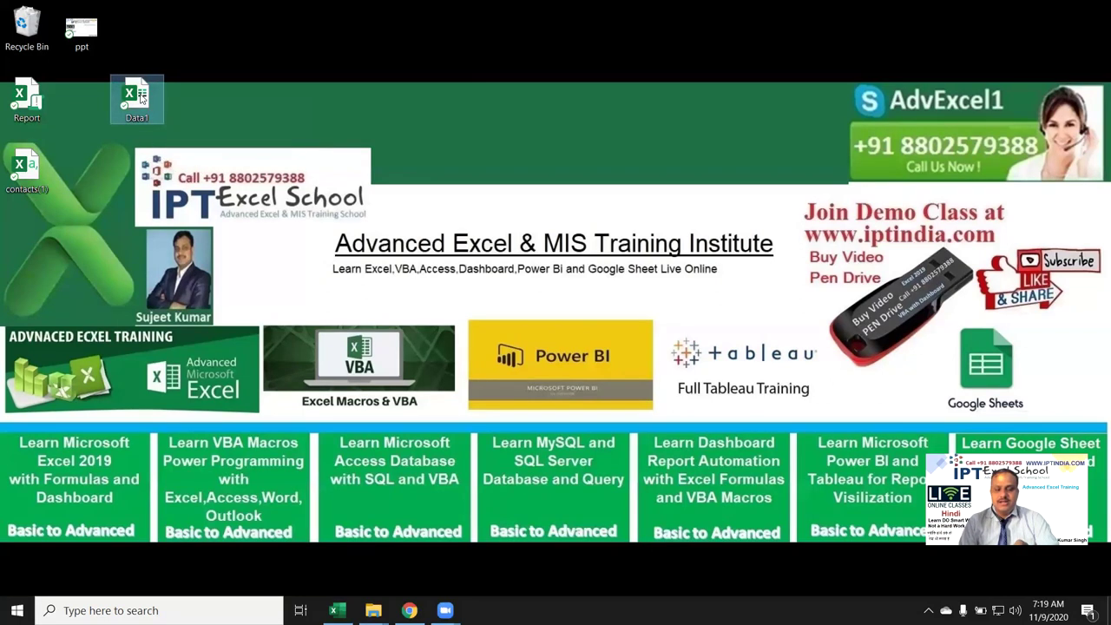
Step: Open Data1's Properties and review its Details fields: Tags, Categories, Comments and Authors
{"action": "right_click", "coordinate": [141, 100]}
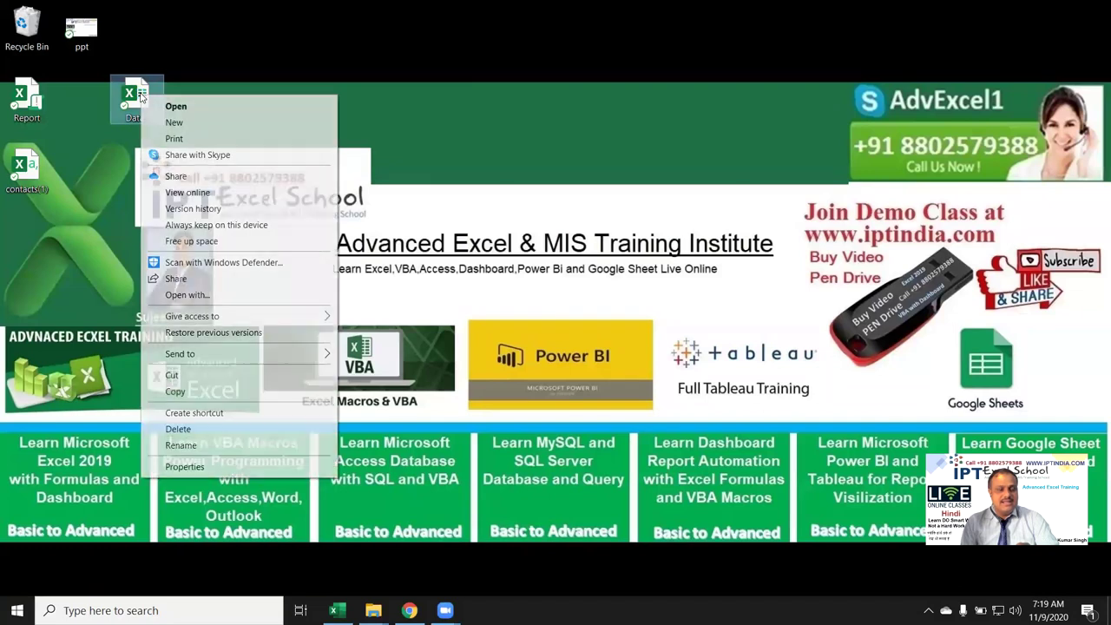
{"action": "left_click", "coordinate": [224, 467]}
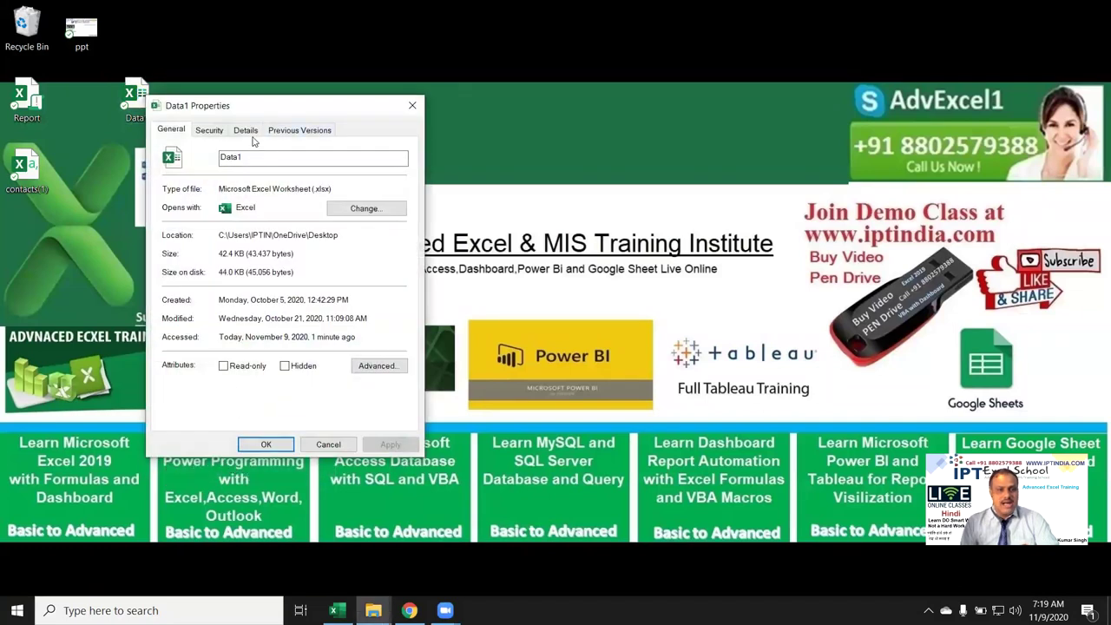
{"action": "left_click", "coordinate": [247, 132]}
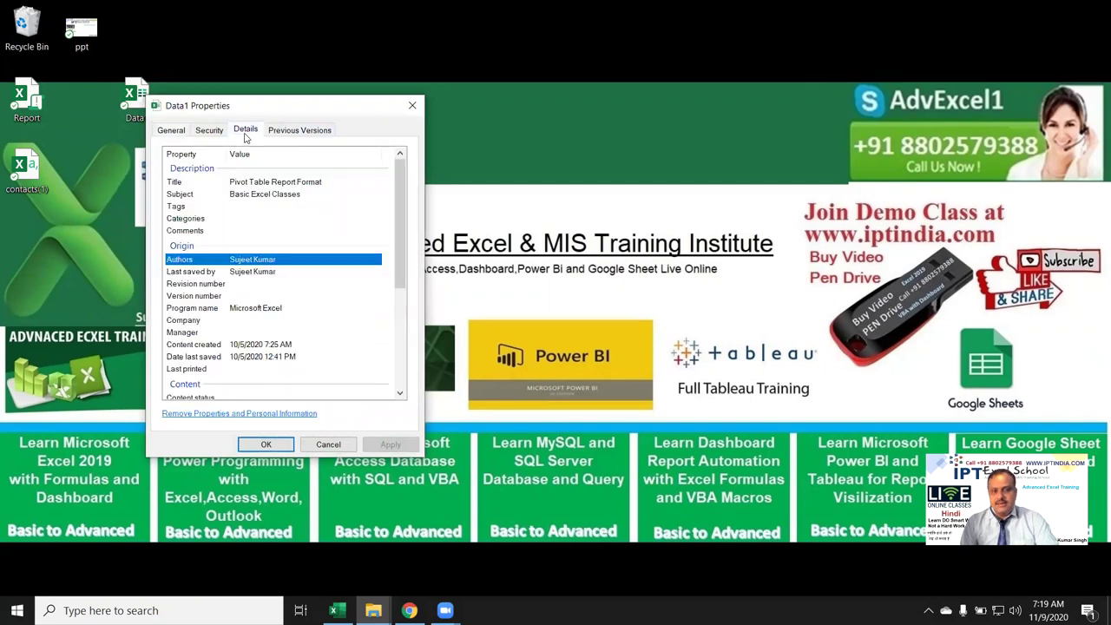
{"action": "left_click", "coordinate": [255, 207]}
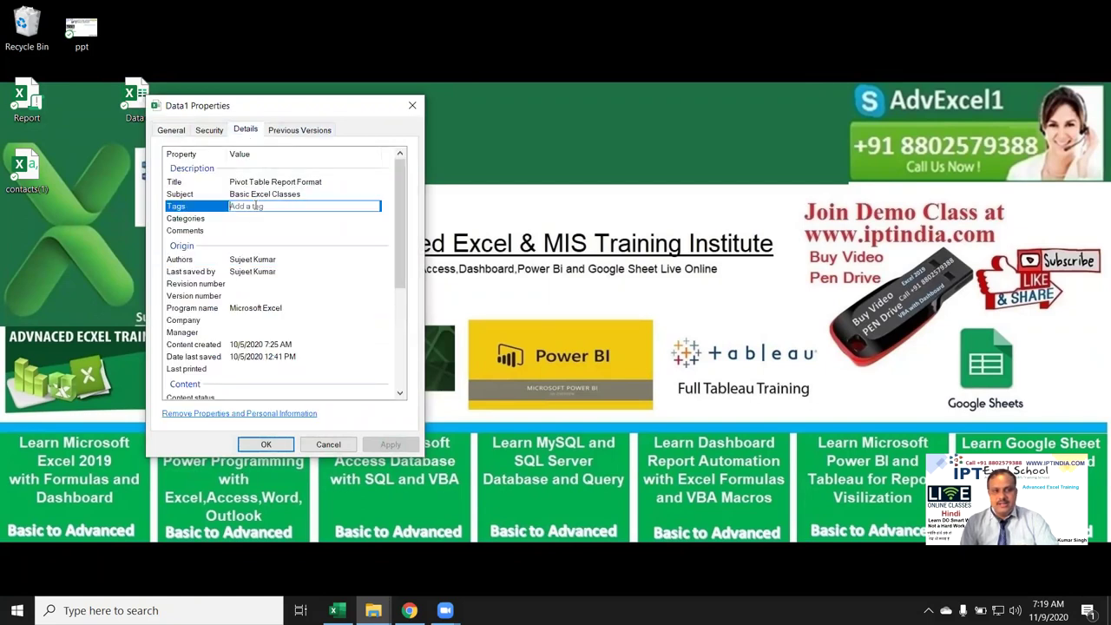
{"action": "left_click", "coordinate": [256, 217]}
{"action": "left_click", "coordinate": [254, 230]}
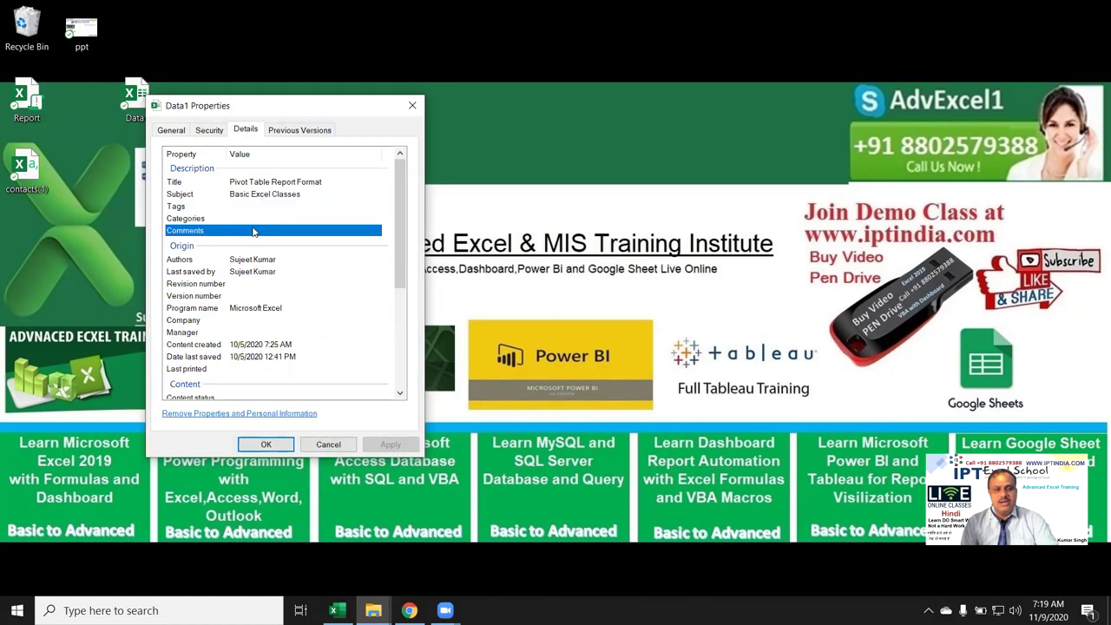
{"action": "left_click", "coordinate": [252, 218]}
{"action": "left_click", "coordinate": [247, 205]}
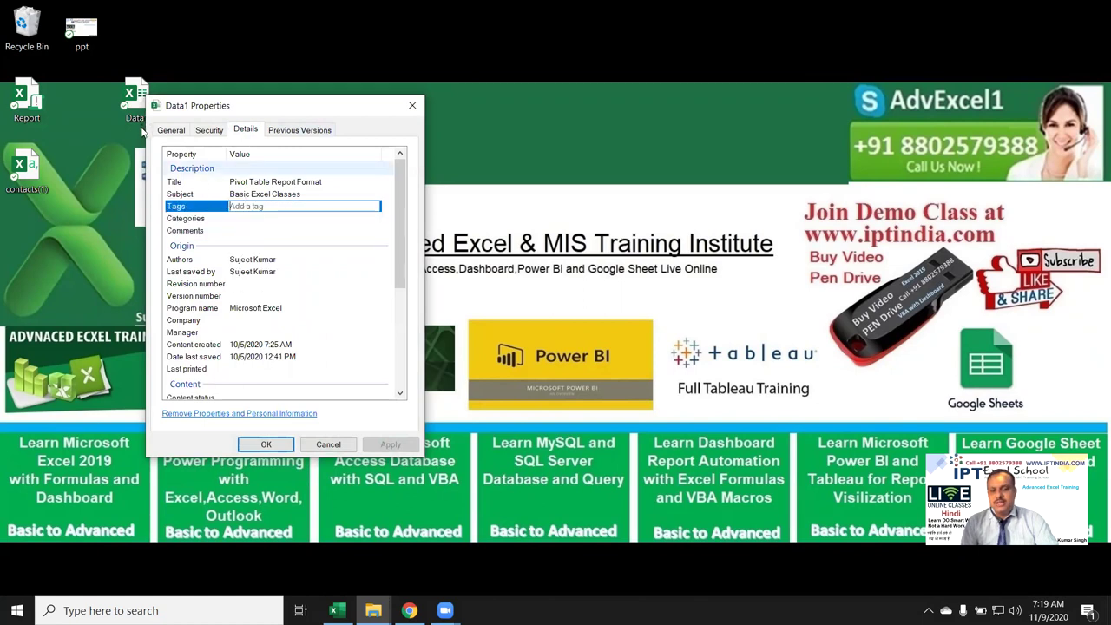
{"action": "left_click", "coordinate": [275, 260]}
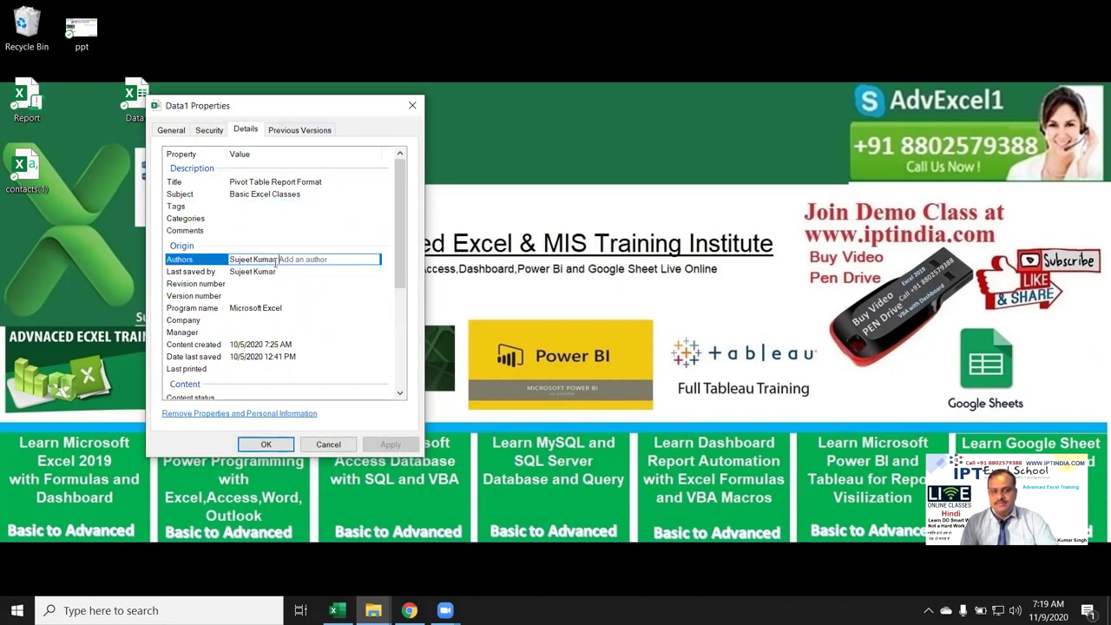
Step: Close the Data1 properties dialog and return to Excel's Book1 File pages
{"action": "left_click", "coordinate": [412, 105]}
{"action": "left_click", "coordinate": [337, 610]}
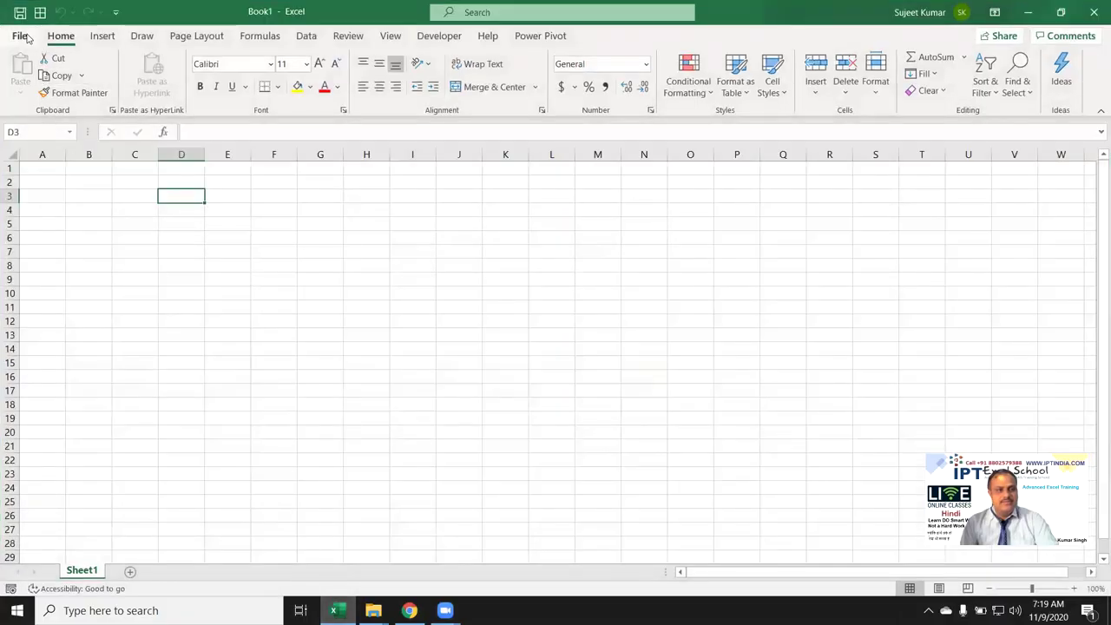
{"action": "left_click", "coordinate": [26, 36]}
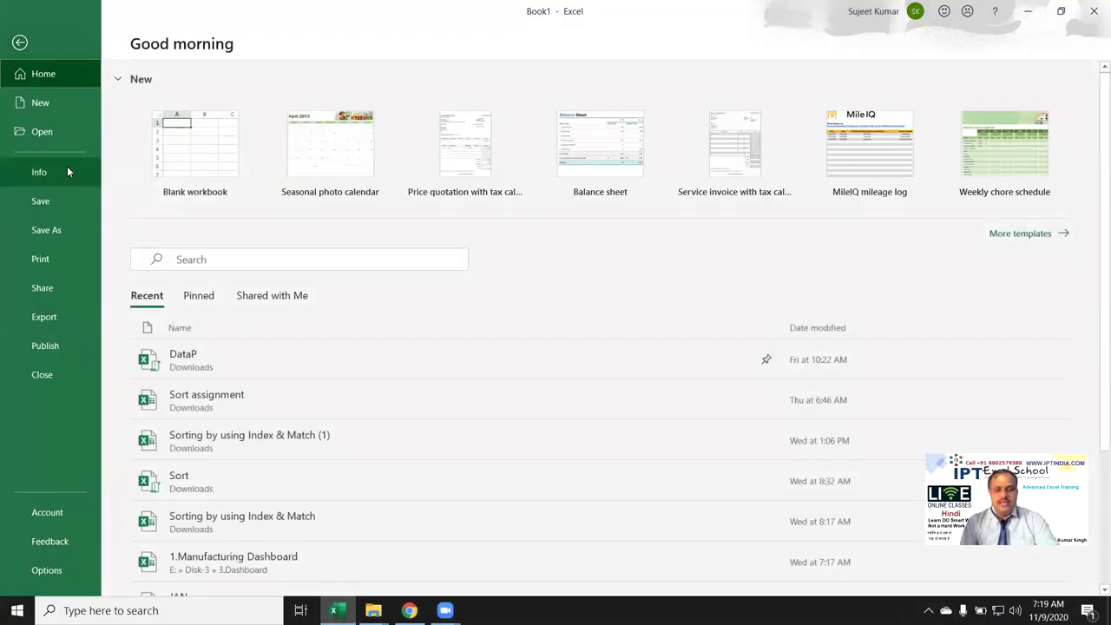
Step: Show Book1's Info page, try its Tags field, and review Protect Workbook options like Encrypt with Password
{"action": "left_click", "coordinate": [66, 171]}
{"action": "left_click", "coordinate": [717, 170]}
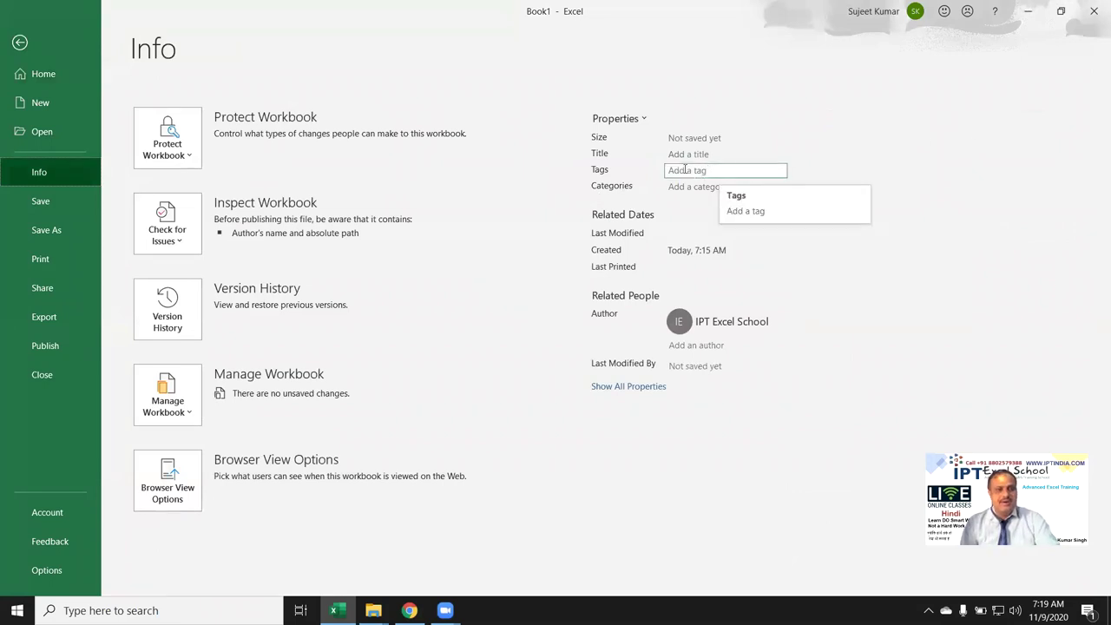
{"action": "left_click", "coordinate": [173, 165]}
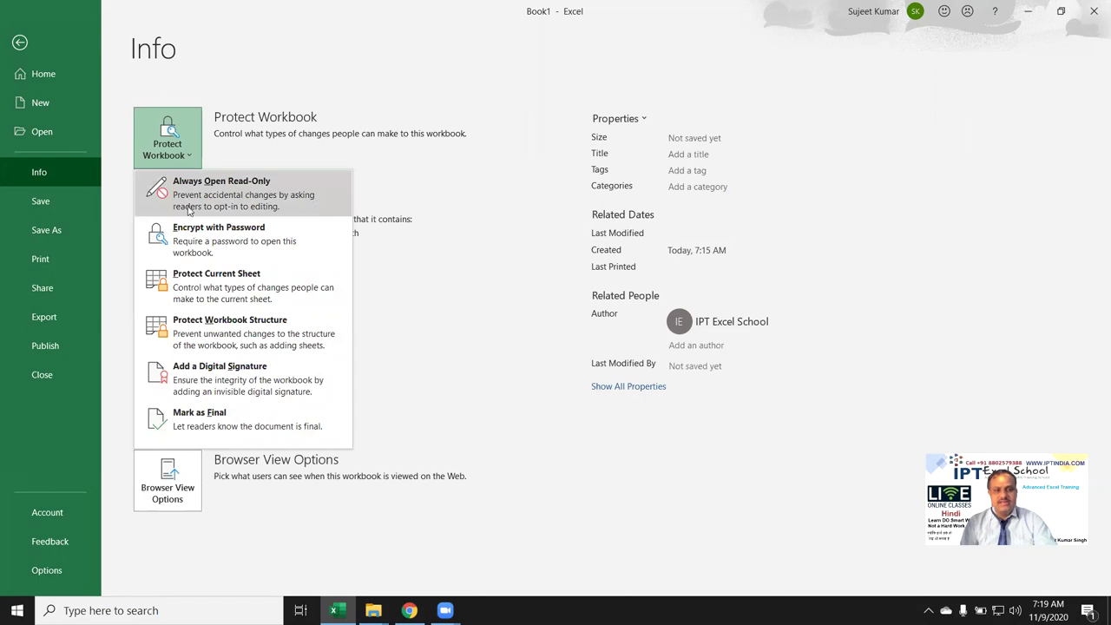
{"action": "left_click", "coordinate": [469, 216]}
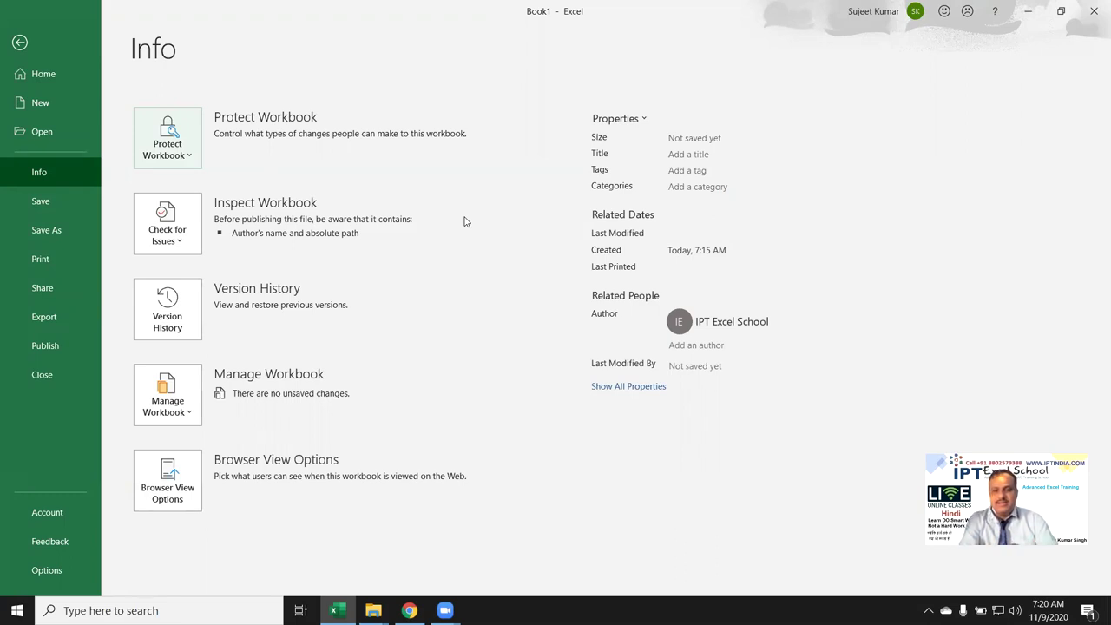
{"action": "left_click", "coordinate": [160, 147]}
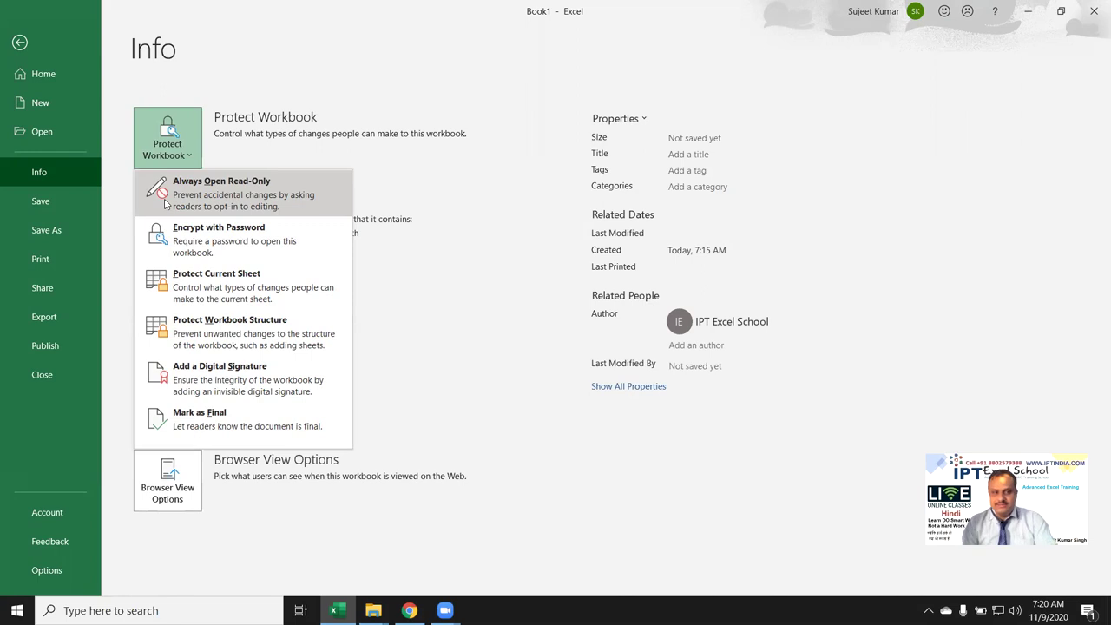
{"action": "left_click", "coordinate": [475, 376]}
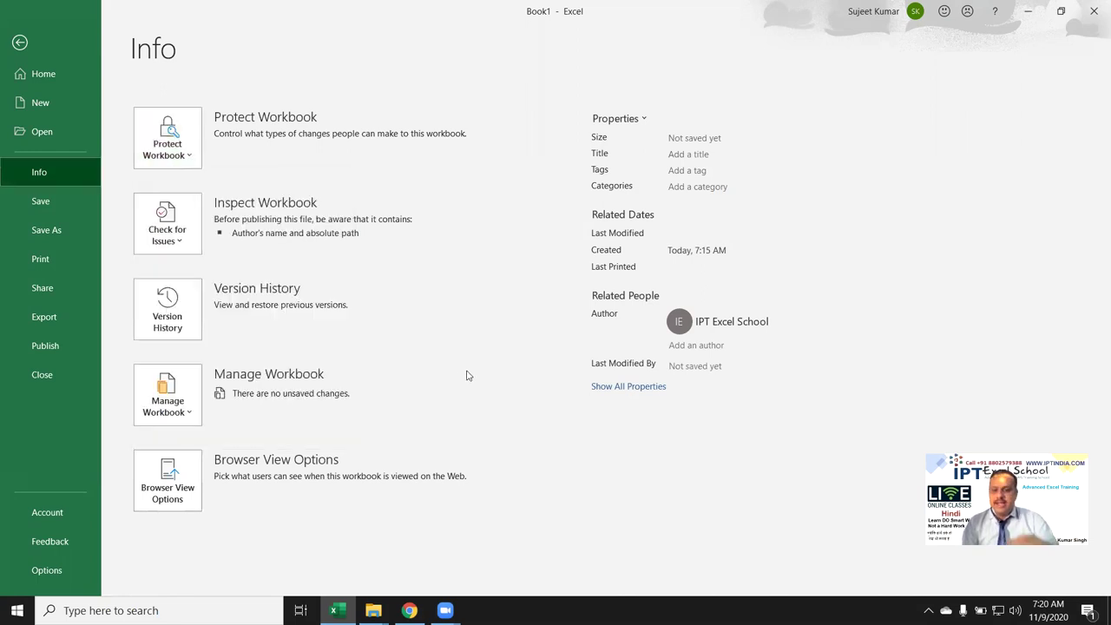
Step: Open the Save As dialog on Documents with Book1 as the file name
{"action": "left_click", "coordinate": [75, 222]}
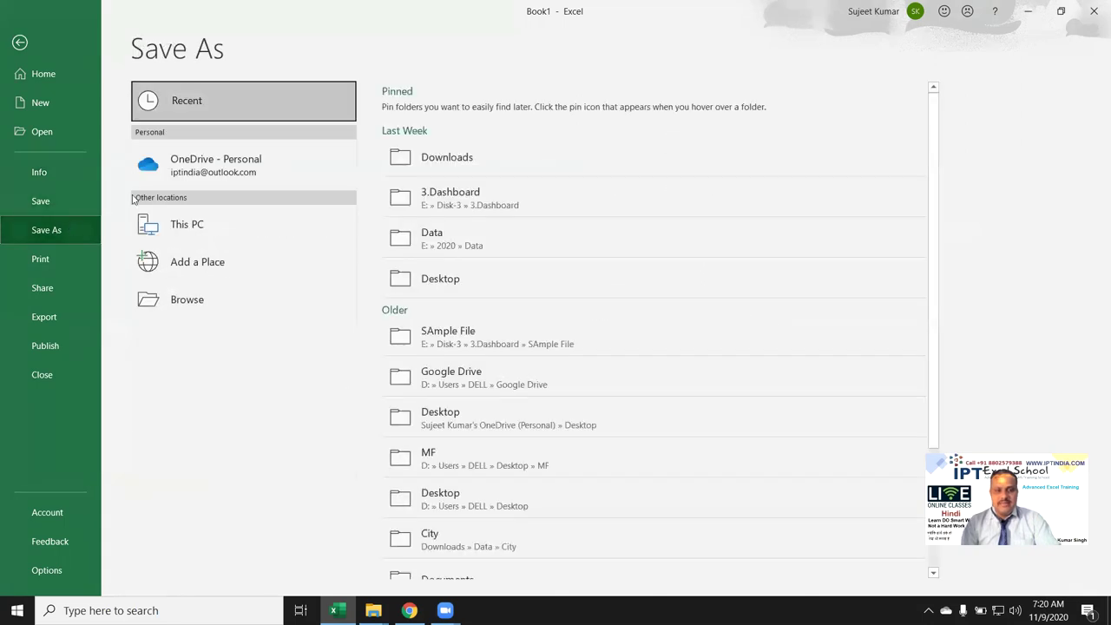
{"action": "left_click", "coordinate": [227, 302]}
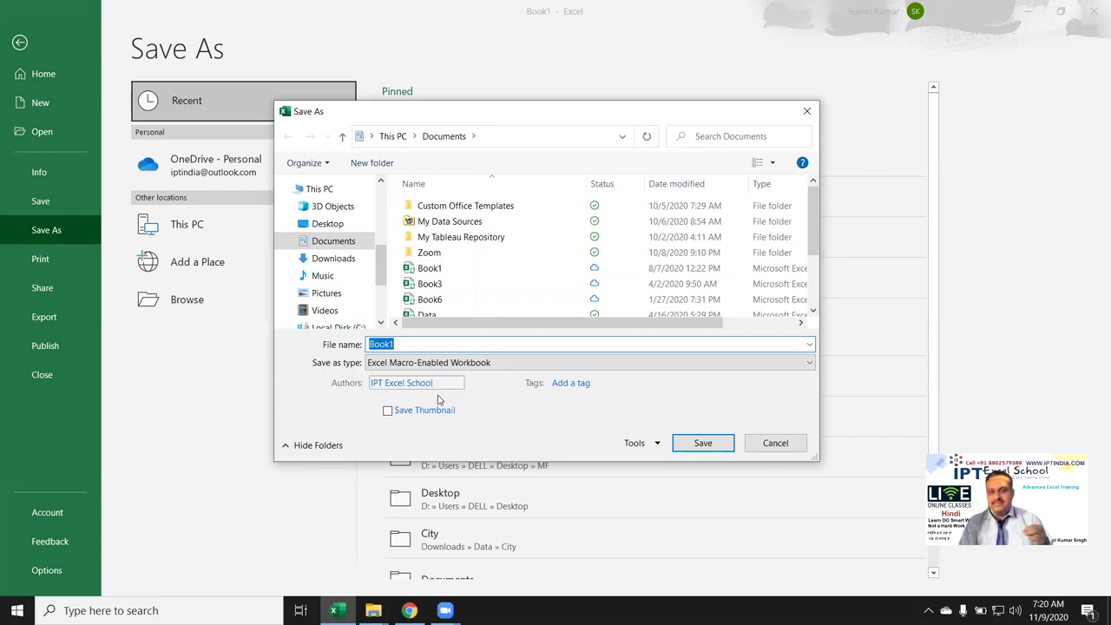
Step: Cycle the save type through Excel Workbook, Macro-Enabled, Binary, ending on Excel 97-2003 Workbook
{"action": "left_click", "coordinate": [475, 363]}
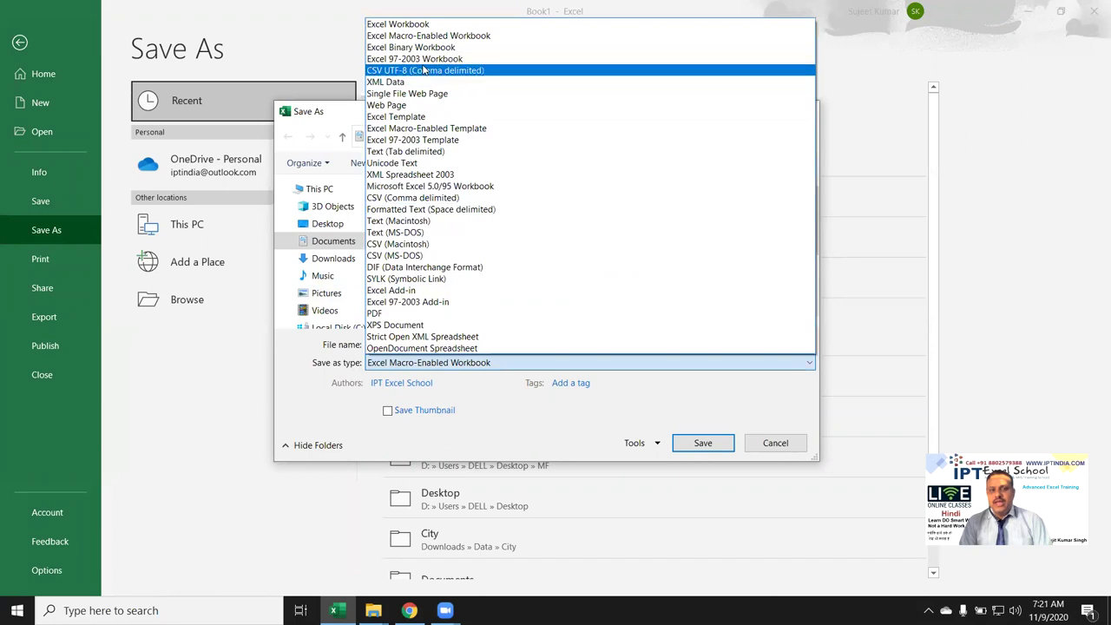
{"action": "left_click", "coordinate": [451, 24]}
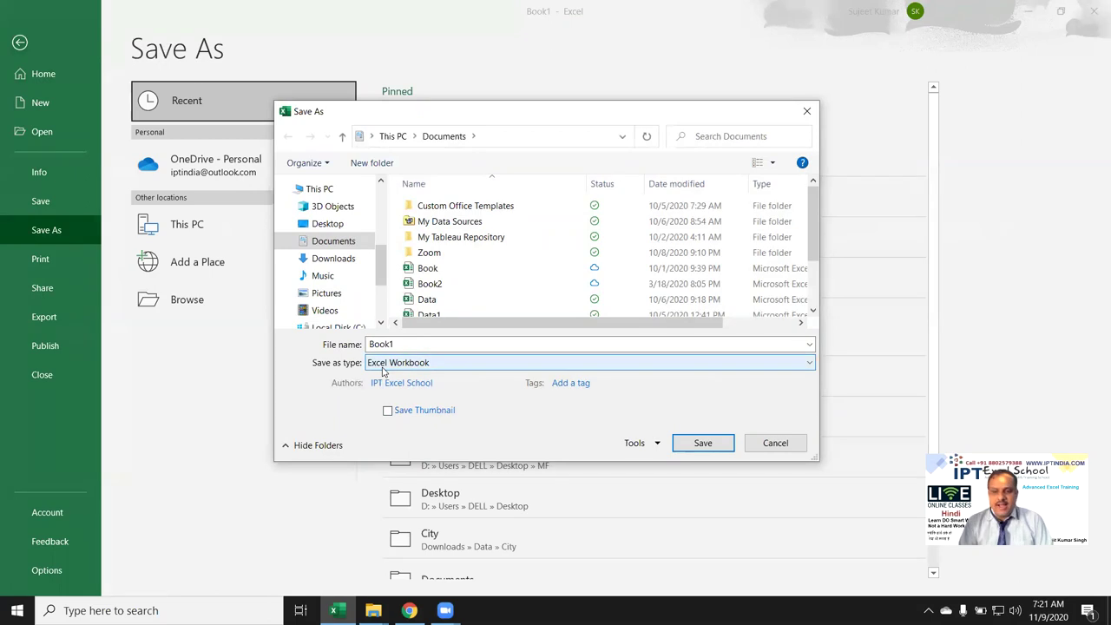
{"action": "left_click", "coordinate": [383, 365]}
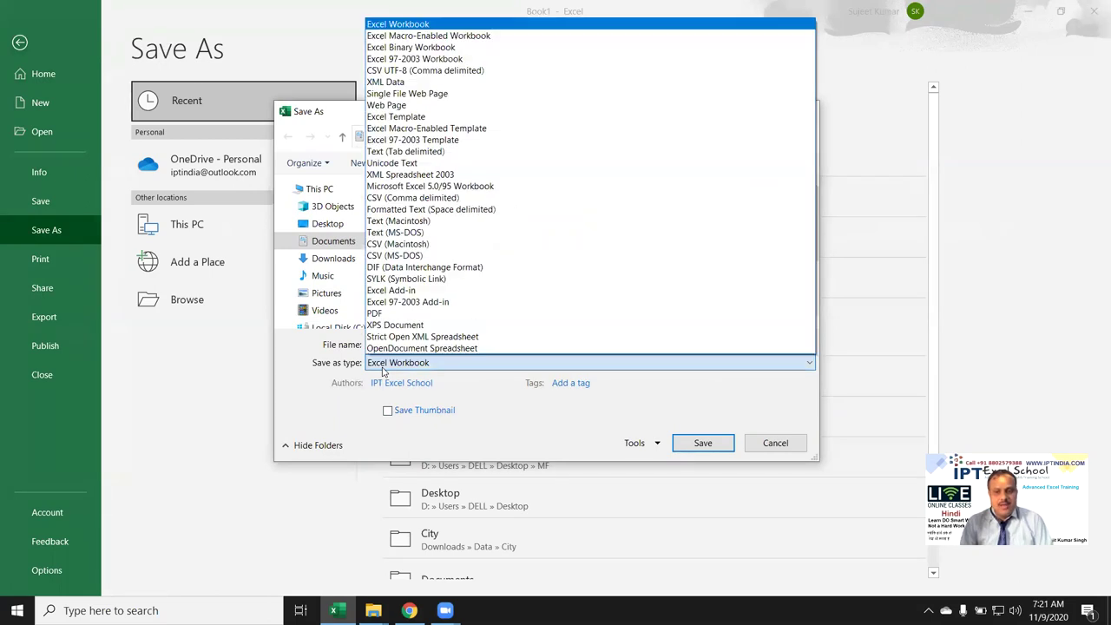
{"action": "left_click", "coordinate": [393, 37]}
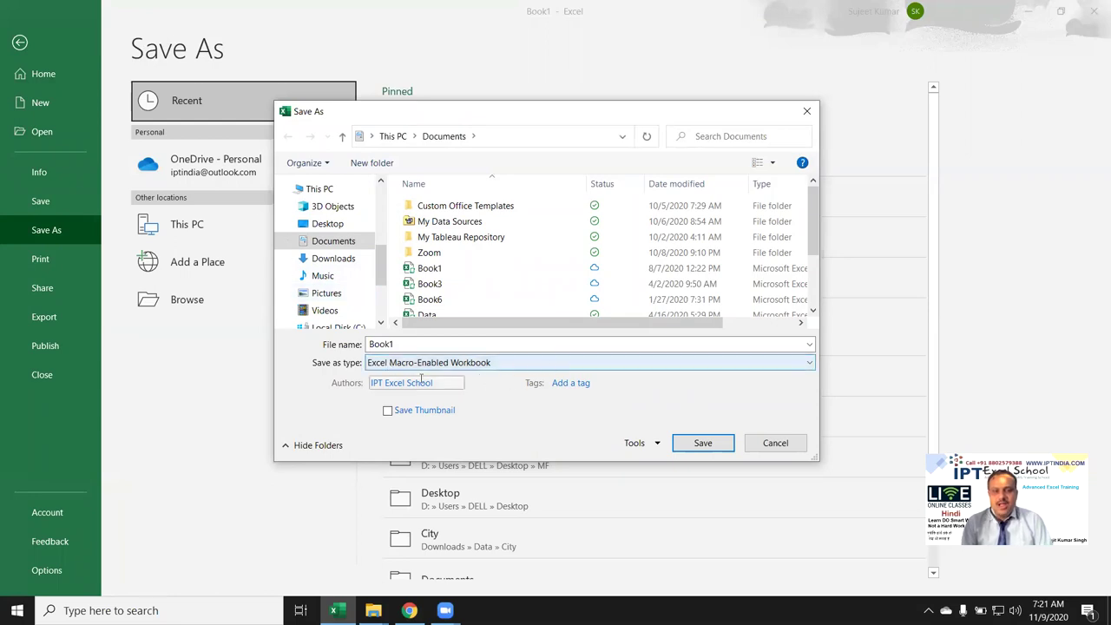
{"action": "left_click", "coordinate": [507, 363]}
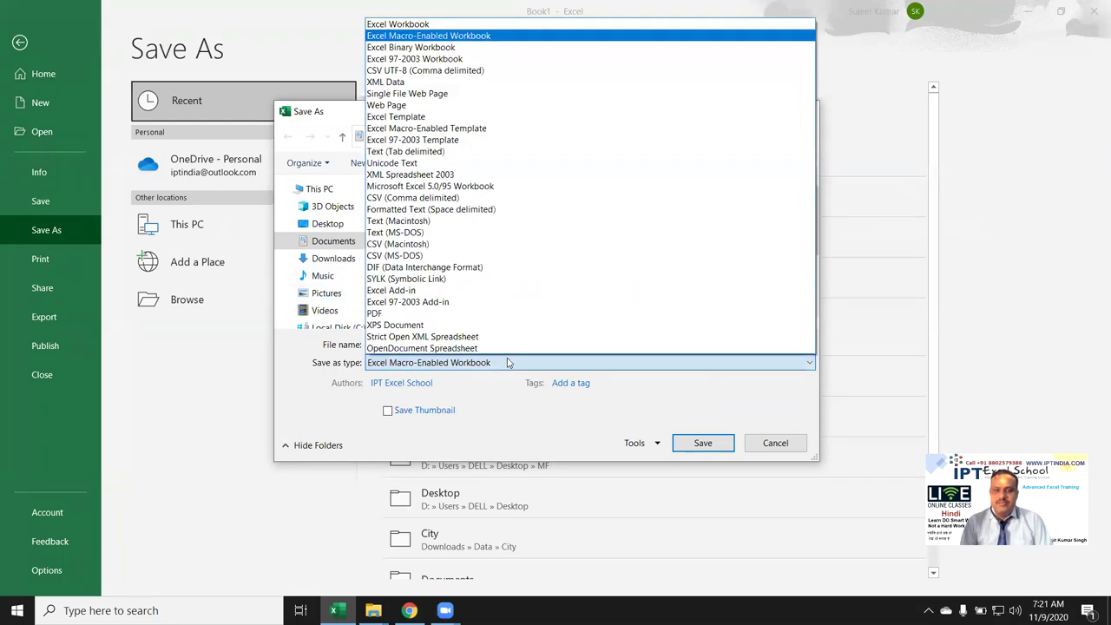
{"action": "left_click", "coordinate": [467, 48]}
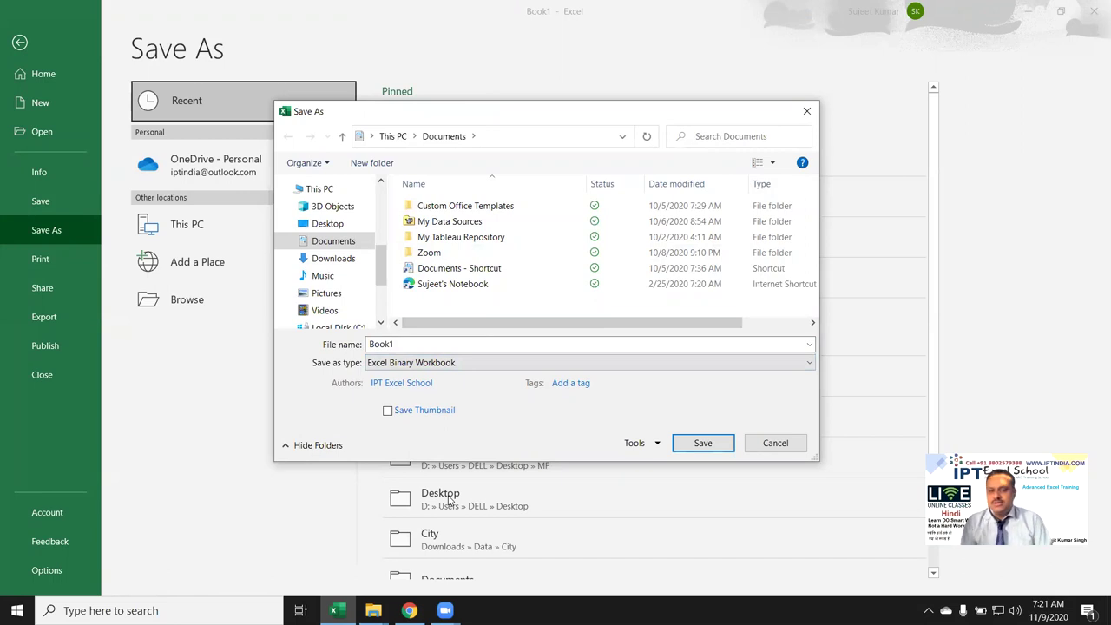
{"action": "left_click", "coordinate": [466, 364]}
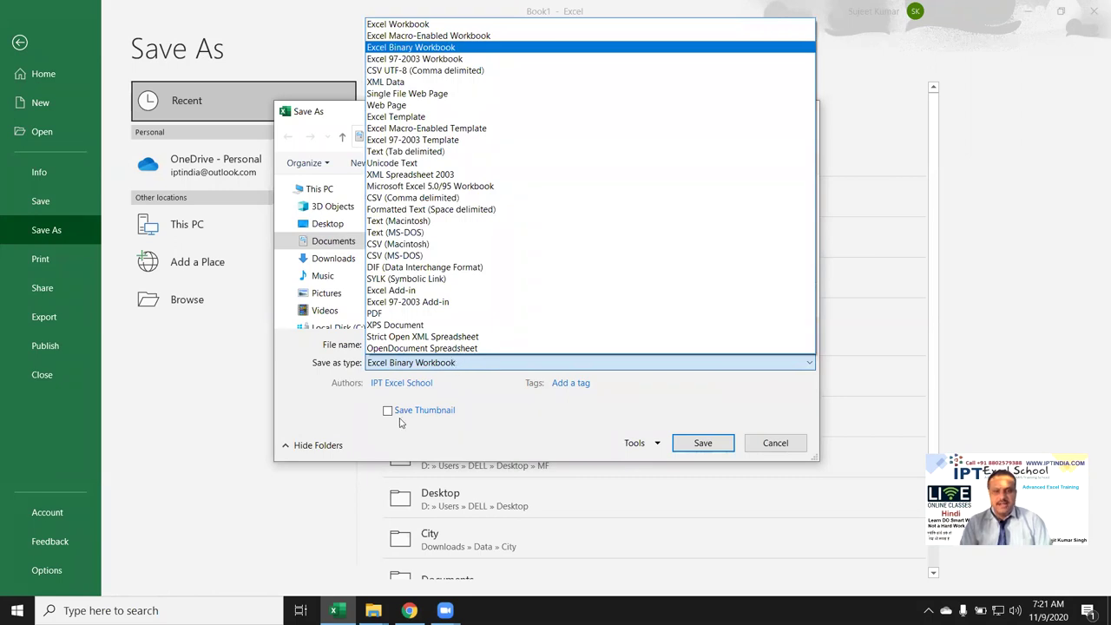
{"action": "left_click", "coordinate": [390, 59]}
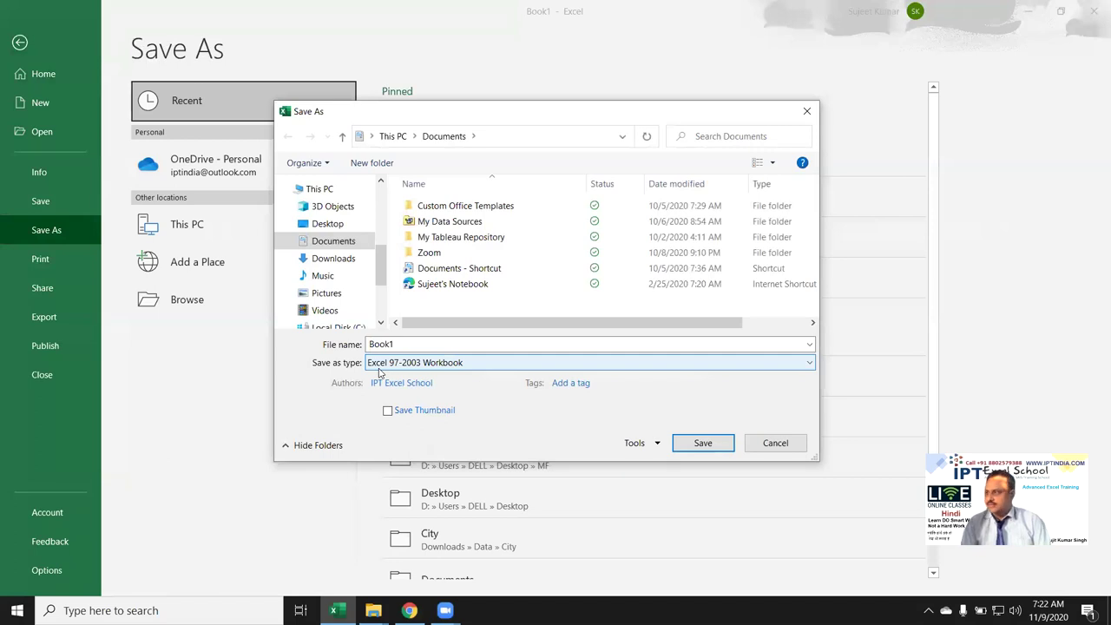
Step: Cancel Save As, exit backstage, and jump from A21 to the sheet's last row and back
{"action": "key", "text": "Escape"}
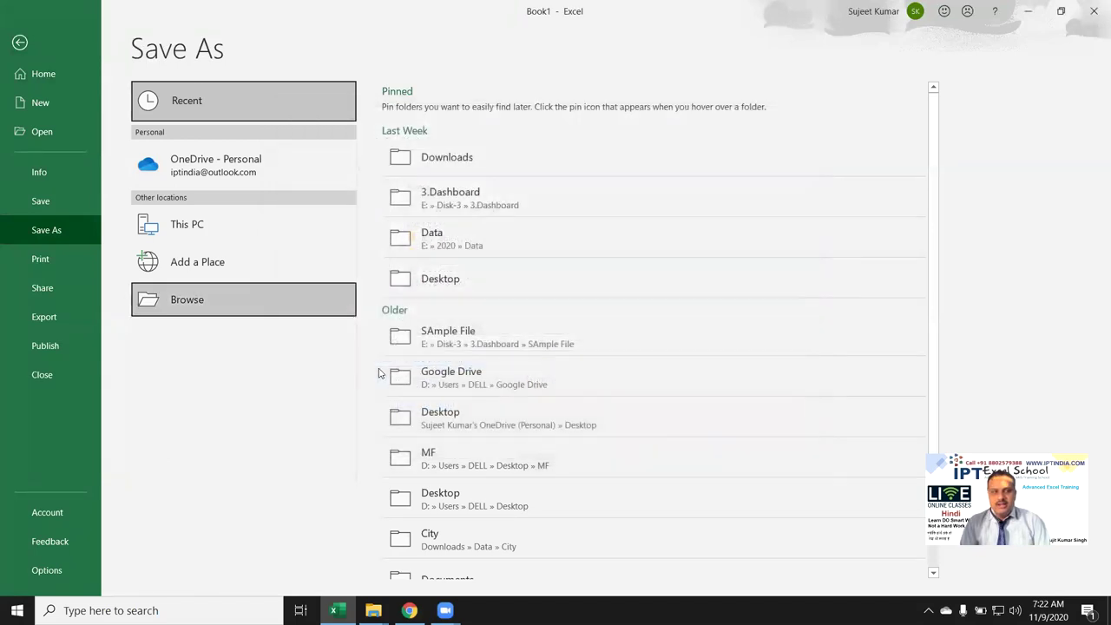
{"action": "left_click", "coordinate": [20, 42]}
{"action": "left_click", "coordinate": [34, 449]}
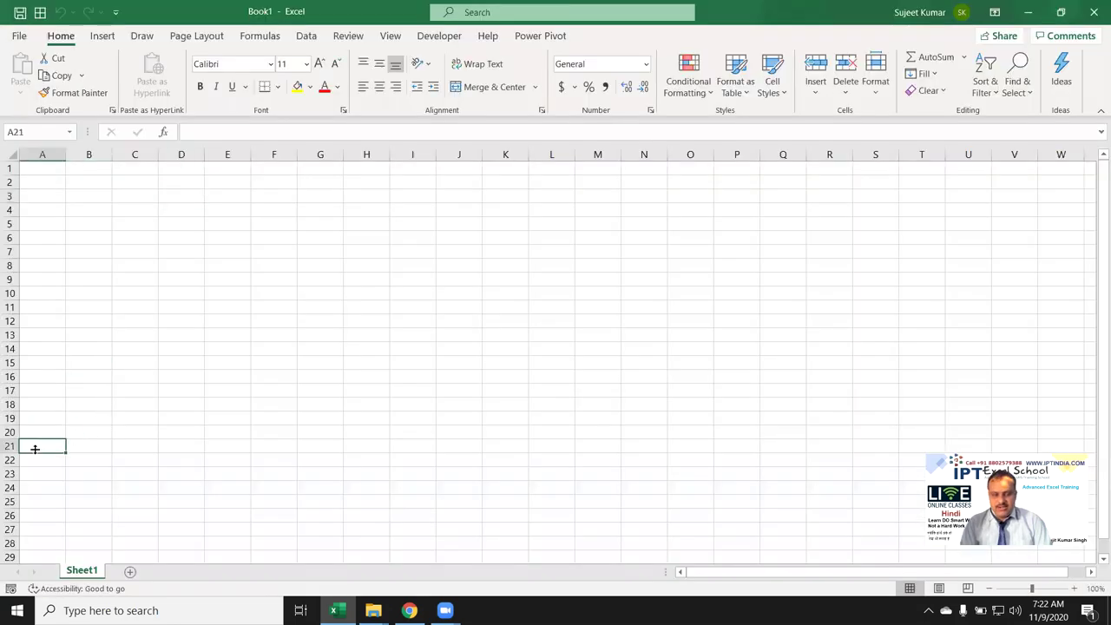
{"action": "key", "text": "ctrl+Down"}
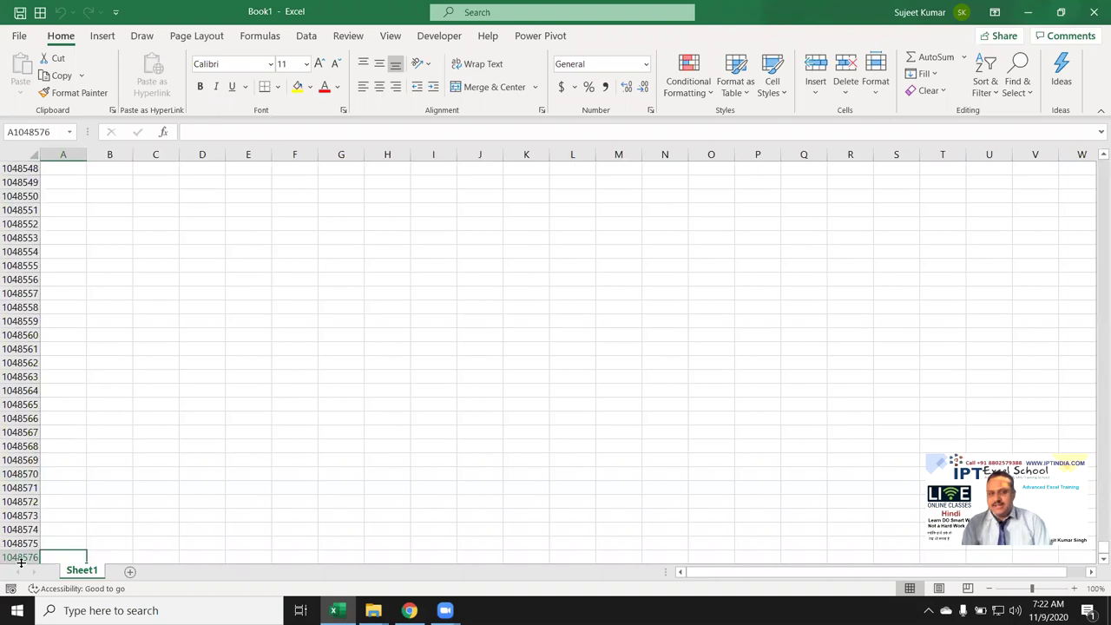
{"action": "key", "text": "ctrl+Up"}
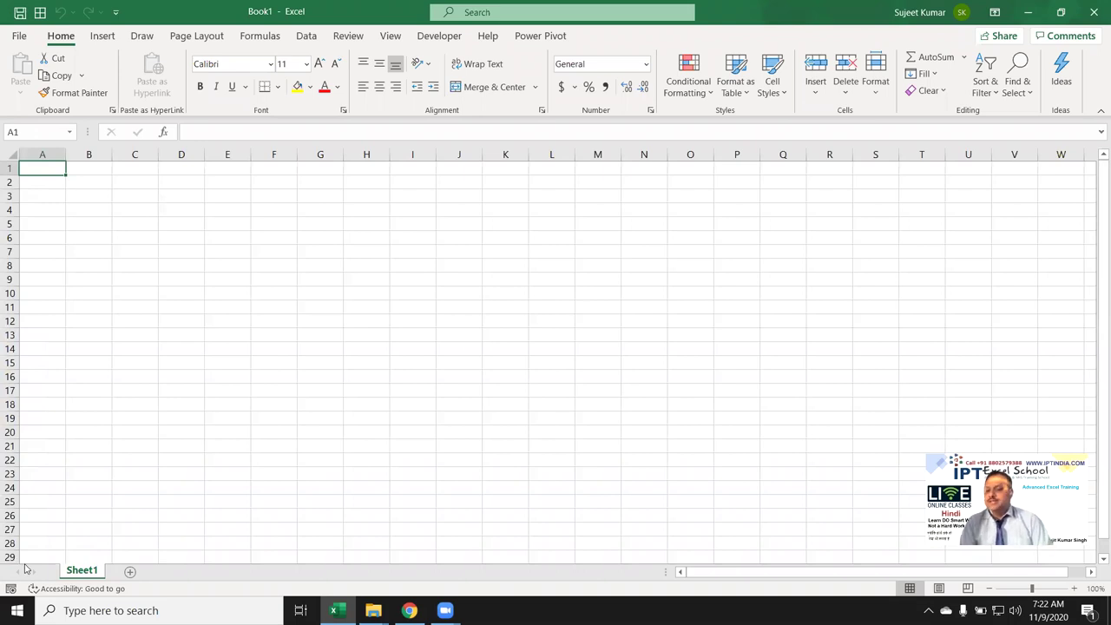
Step: Preview the Print page, then open the Share options and dismiss the sharing prompt
{"action": "left_click", "coordinate": [19, 37]}
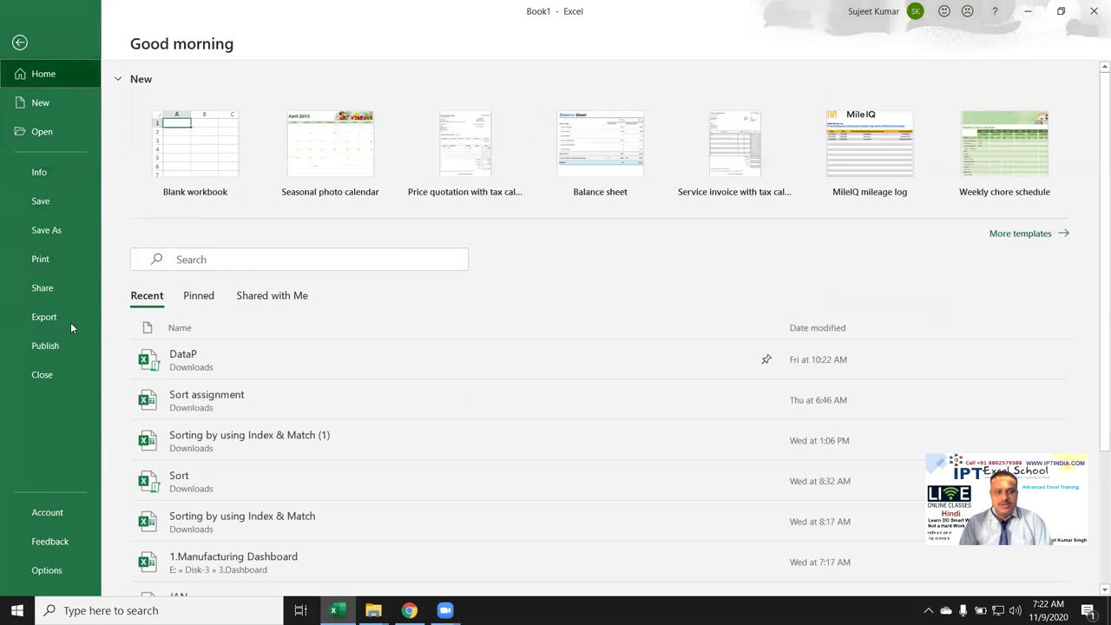
{"action": "left_click", "coordinate": [54, 257]}
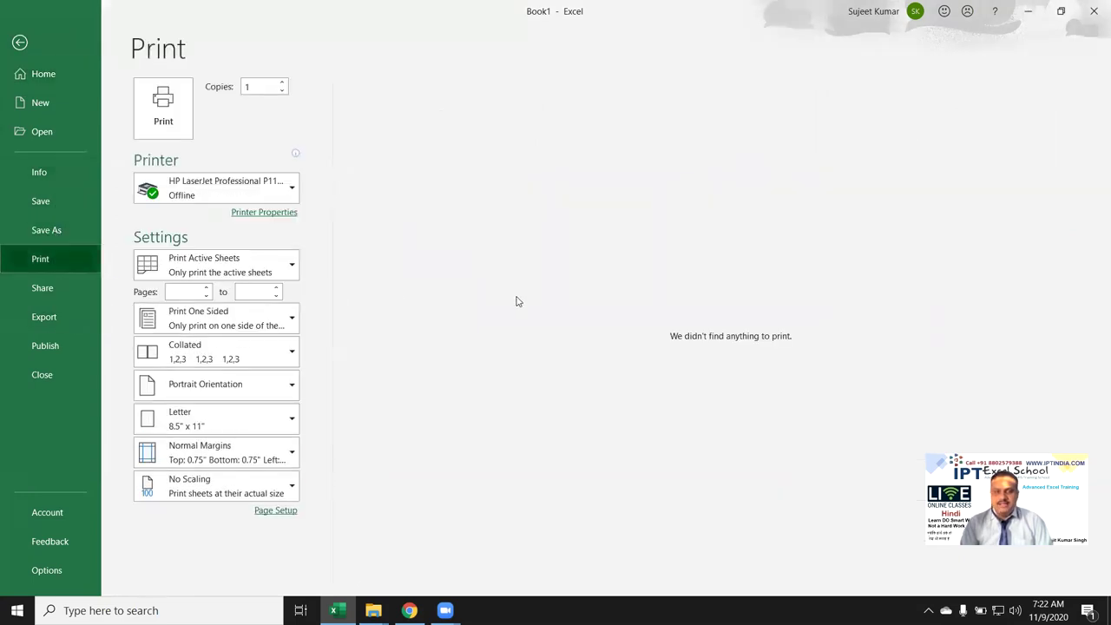
{"action": "left_click", "coordinate": [66, 288]}
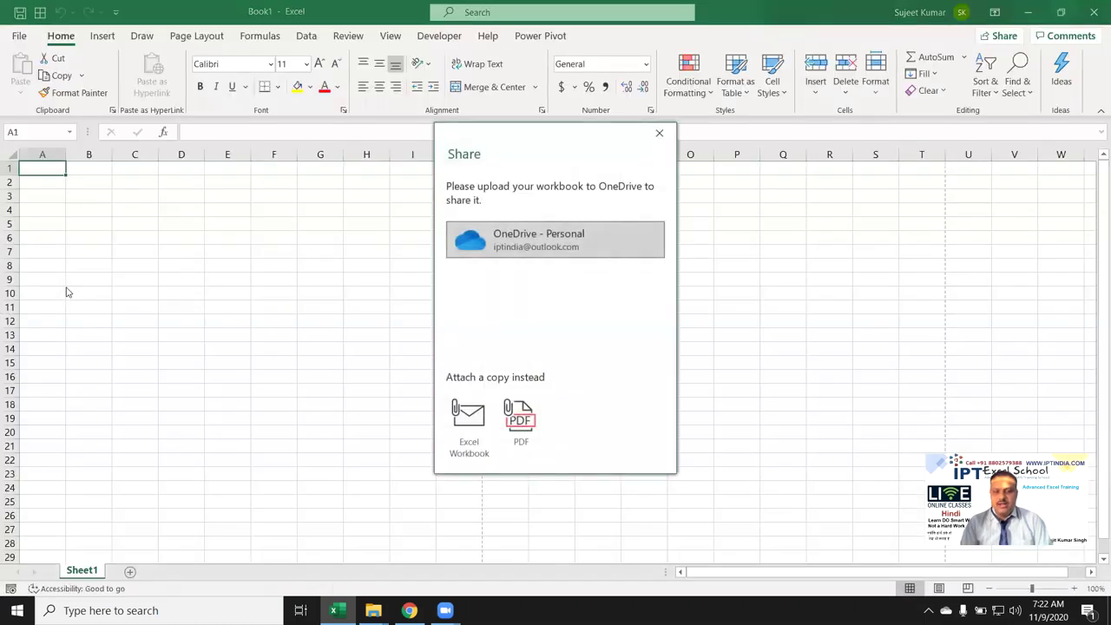
{"action": "key", "text": "Escape"}
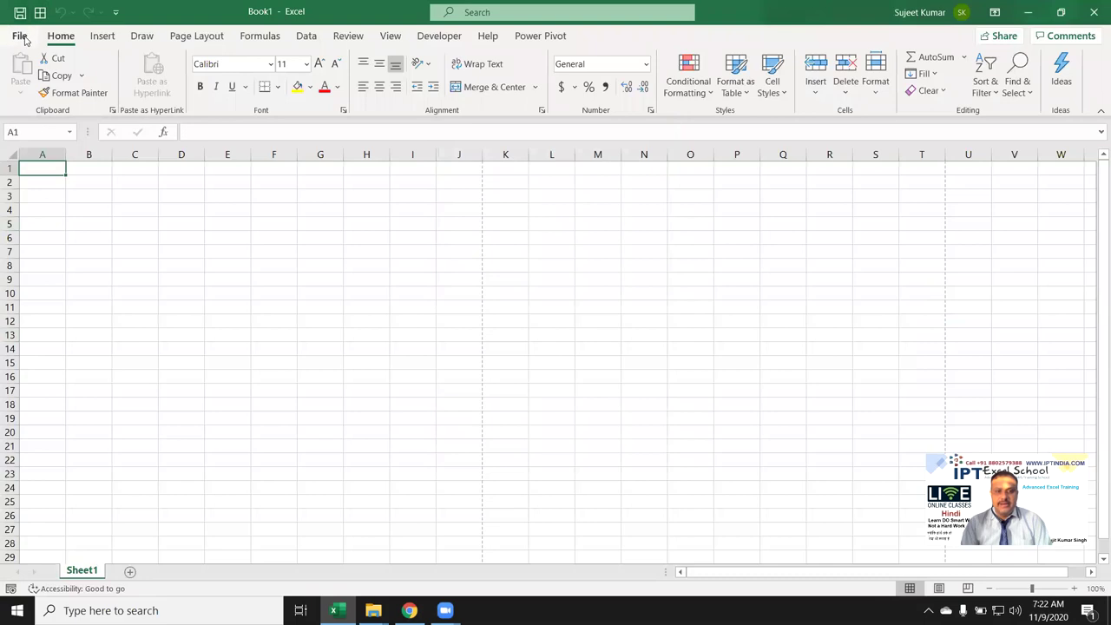
Step: Browse the Export options for PDF and other file types, then the Publish to Power BI page
{"action": "left_click", "coordinate": [20, 35]}
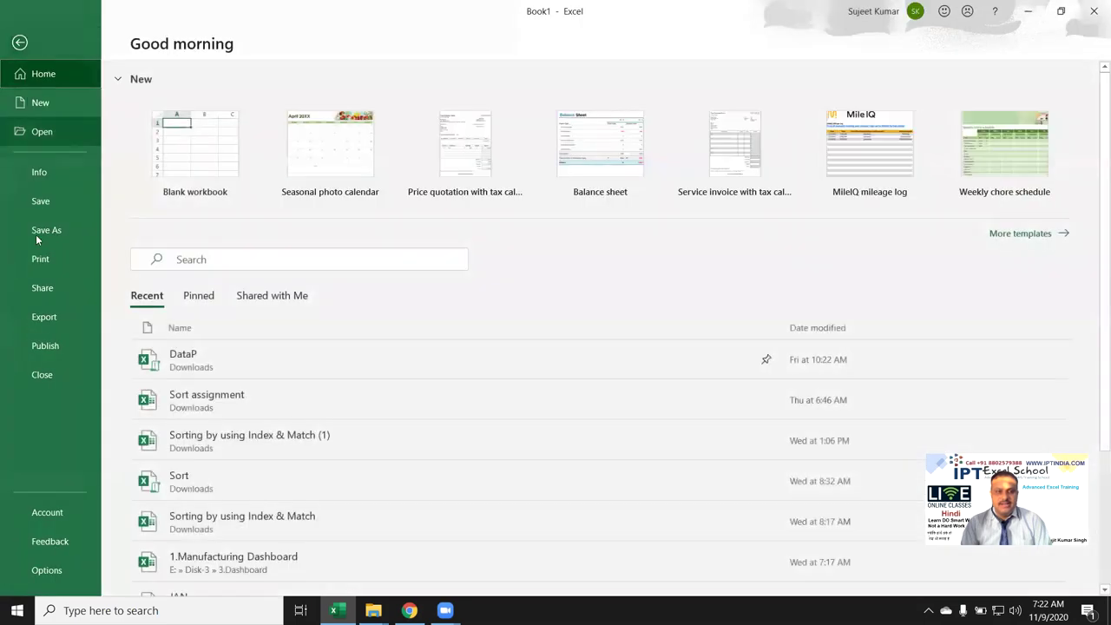
{"action": "left_click", "coordinate": [68, 321]}
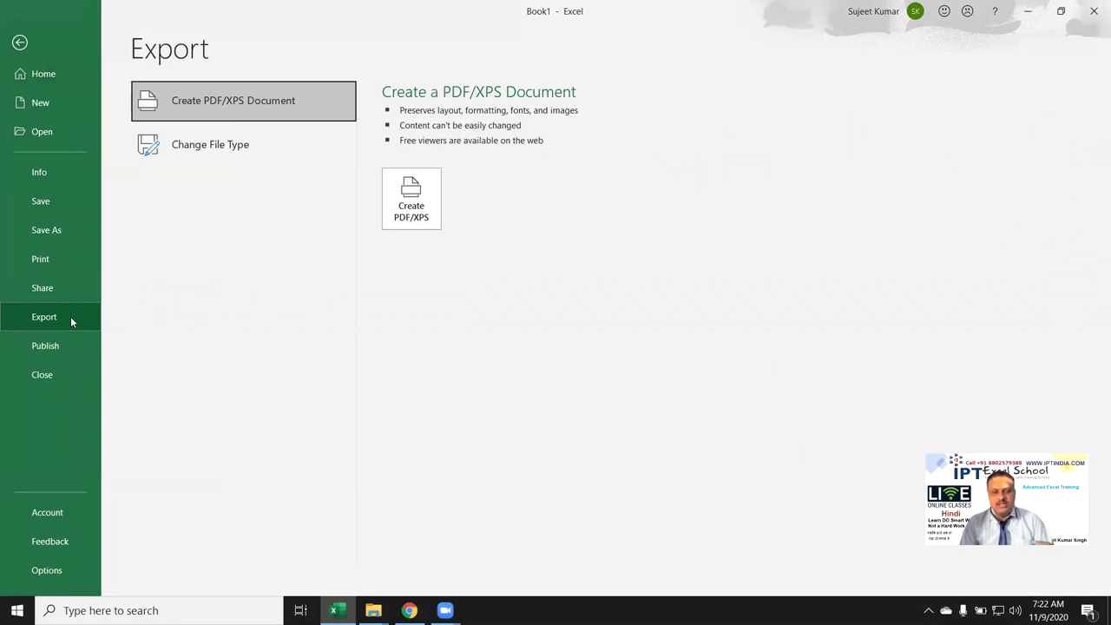
{"action": "left_click", "coordinate": [75, 336]}
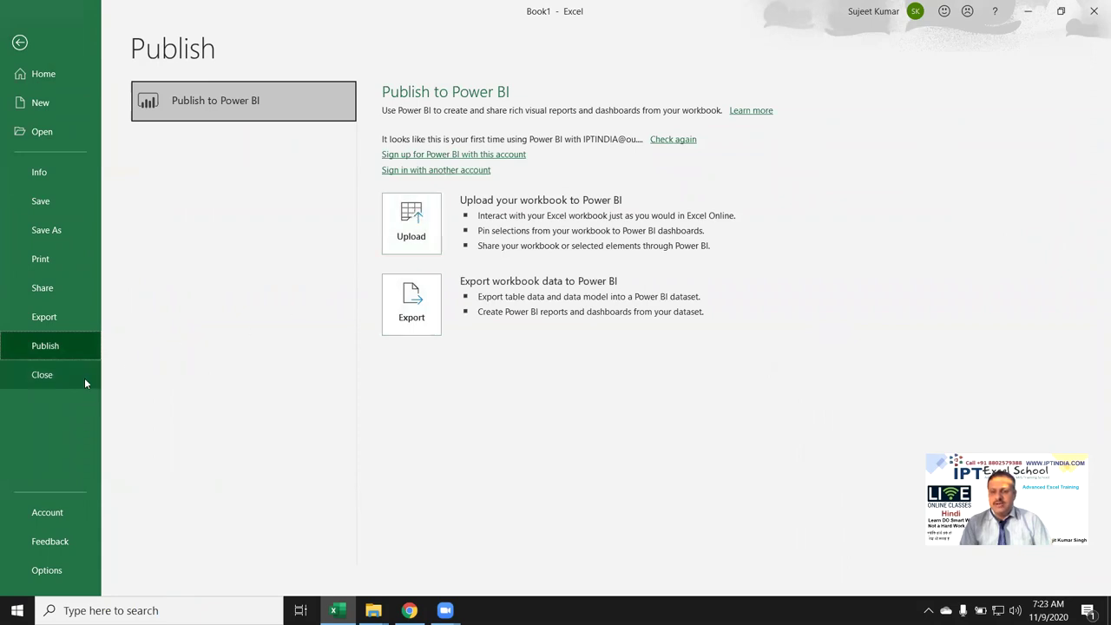
Step: Run Update Now from the Account page's Update Options and close the up-to-date notice
{"action": "left_click", "coordinate": [92, 515]}
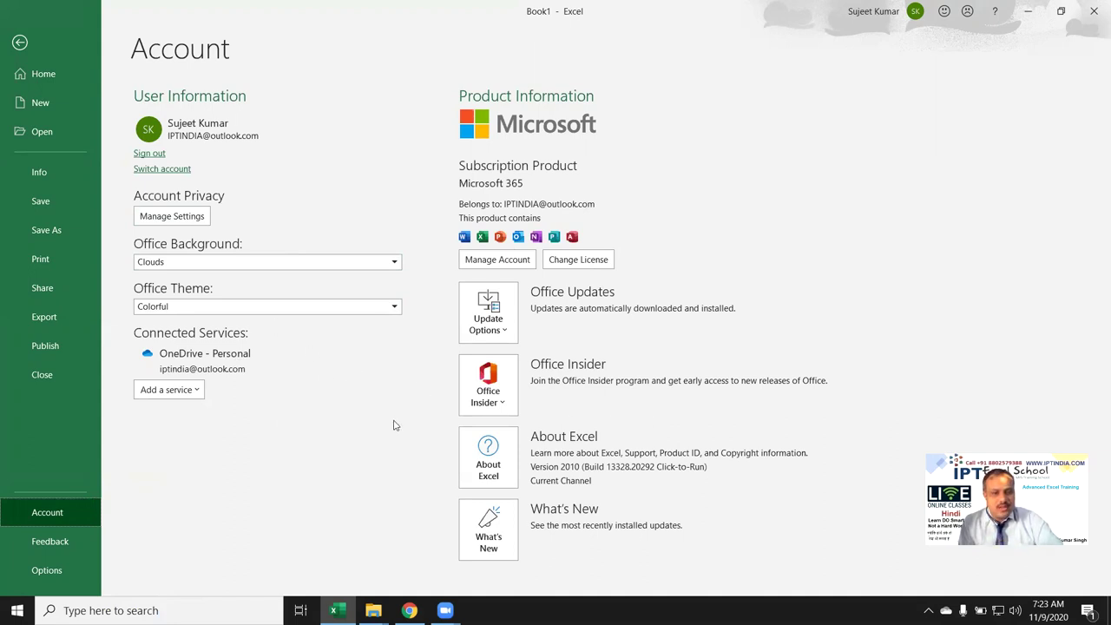
{"action": "left_click", "coordinate": [493, 342]}
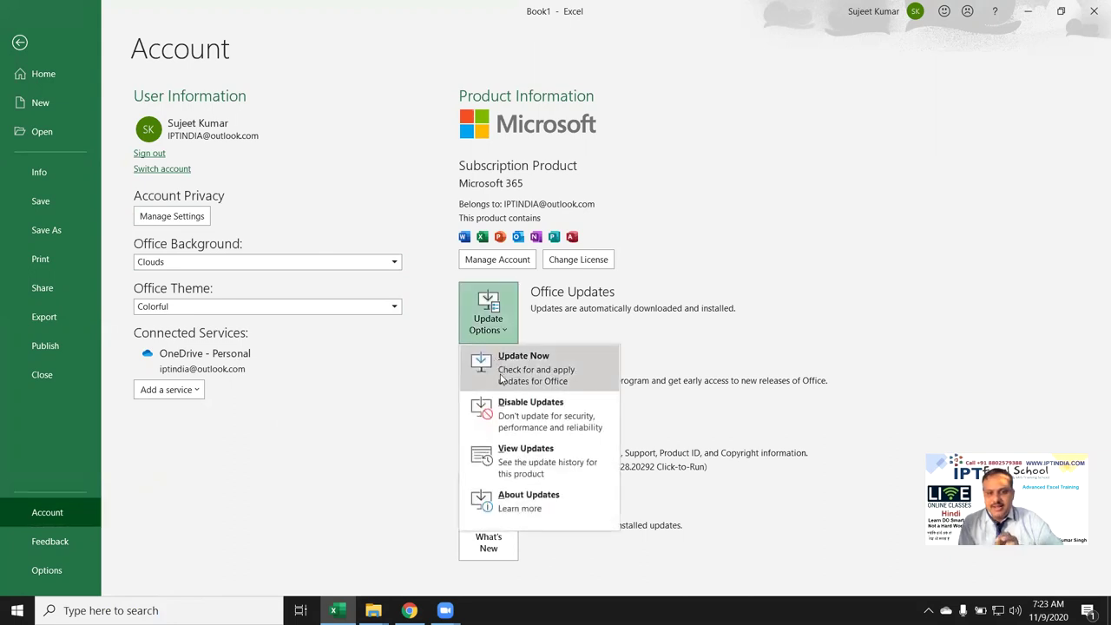
{"action": "left_click", "coordinate": [212, 433]}
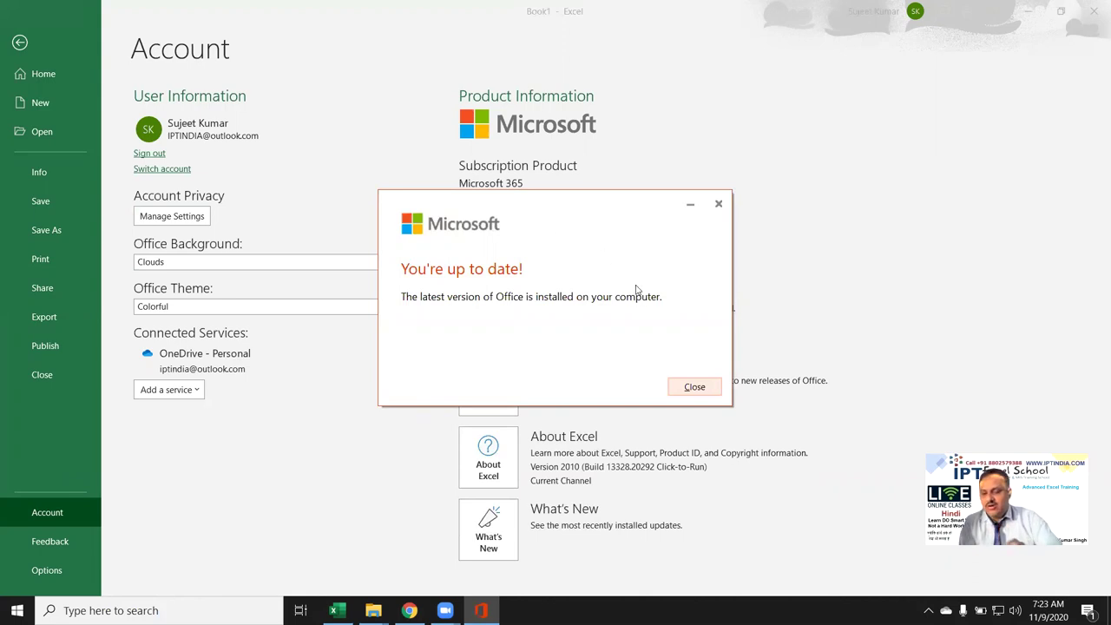
{"action": "left_click", "coordinate": [690, 390]}
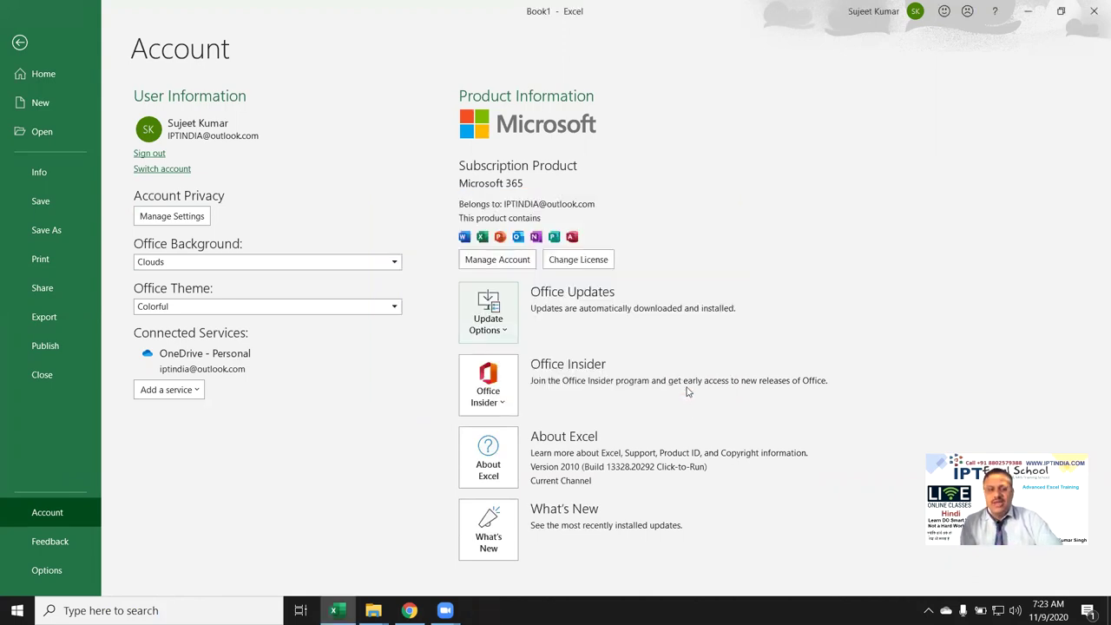
Step: Look over the Feedback page, then bring up Excel Options on its General settings
{"action": "left_click", "coordinate": [43, 542]}
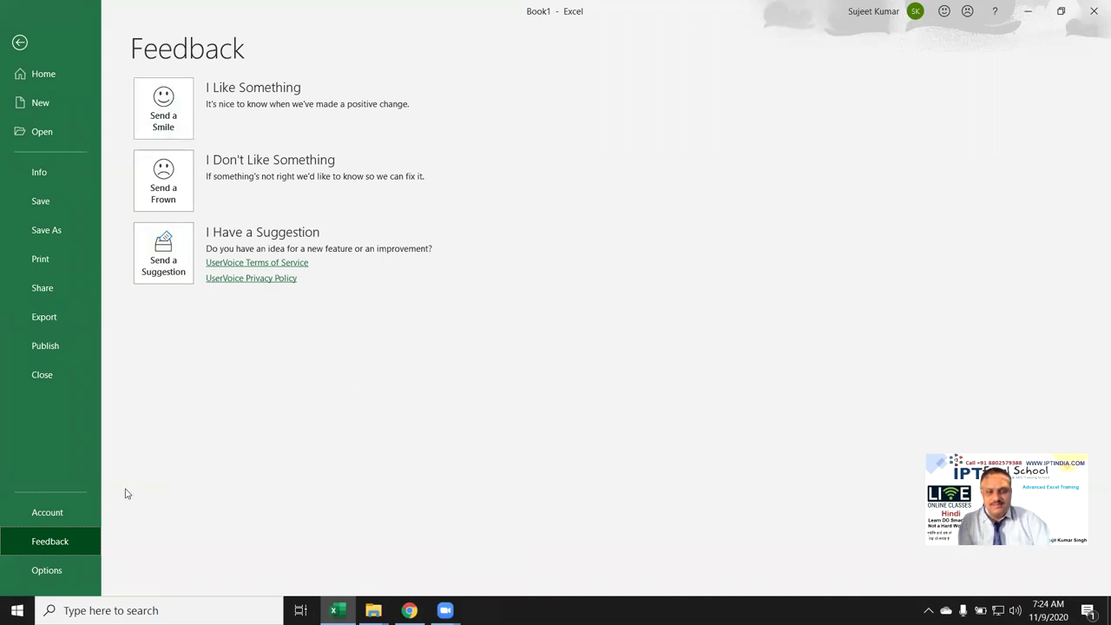
{"action": "left_click", "coordinate": [54, 570]}
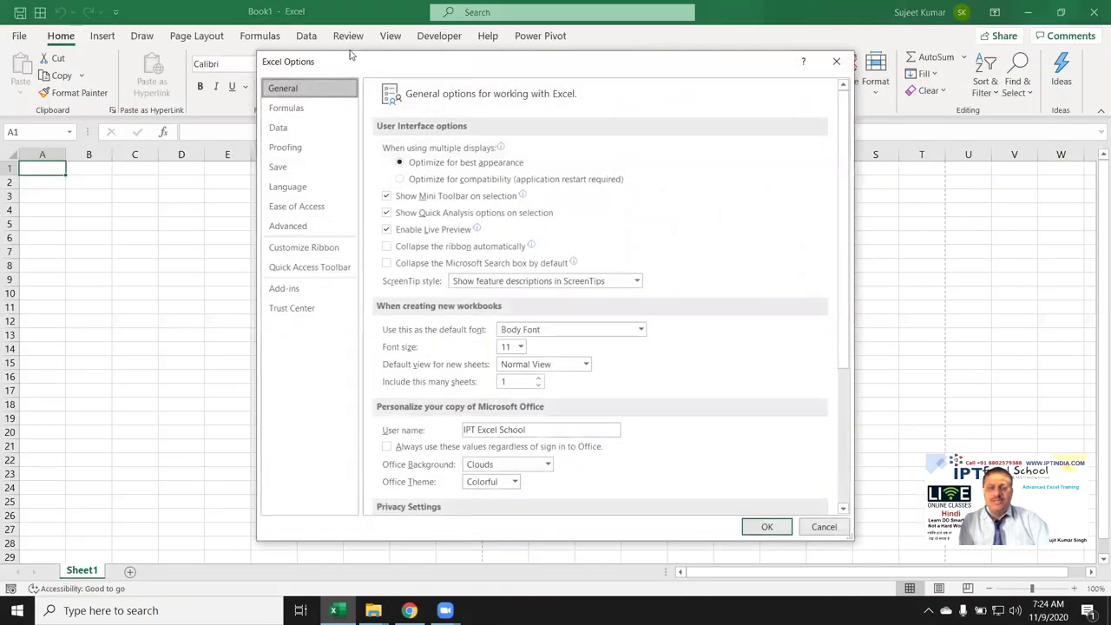
{"action": "left_click_drag", "start_coordinate": [356, 67], "coordinate": [305, 96]}
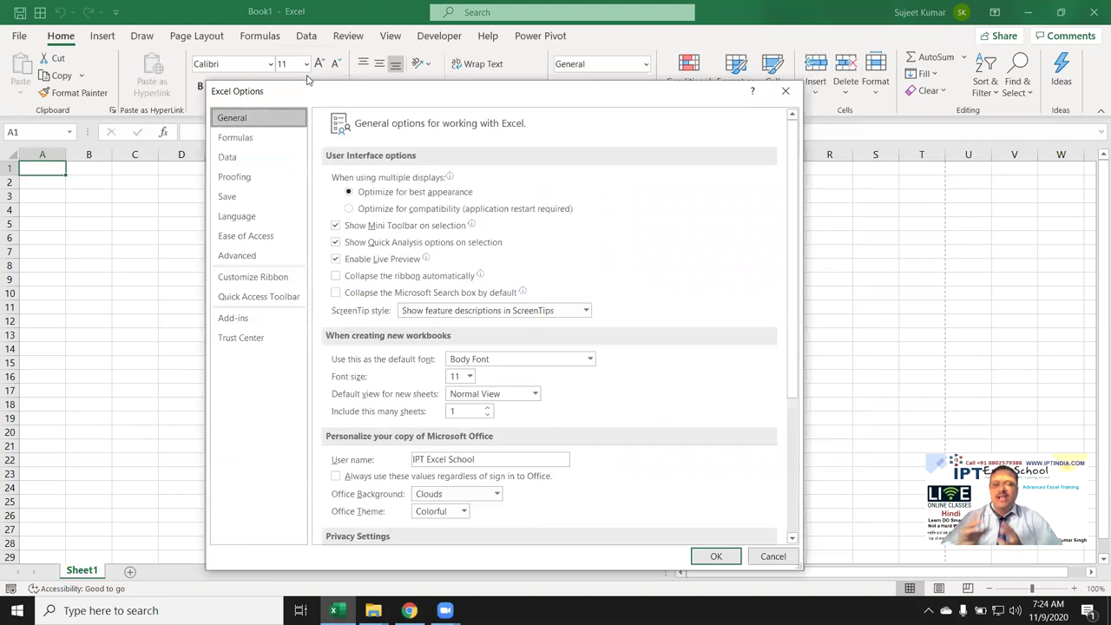